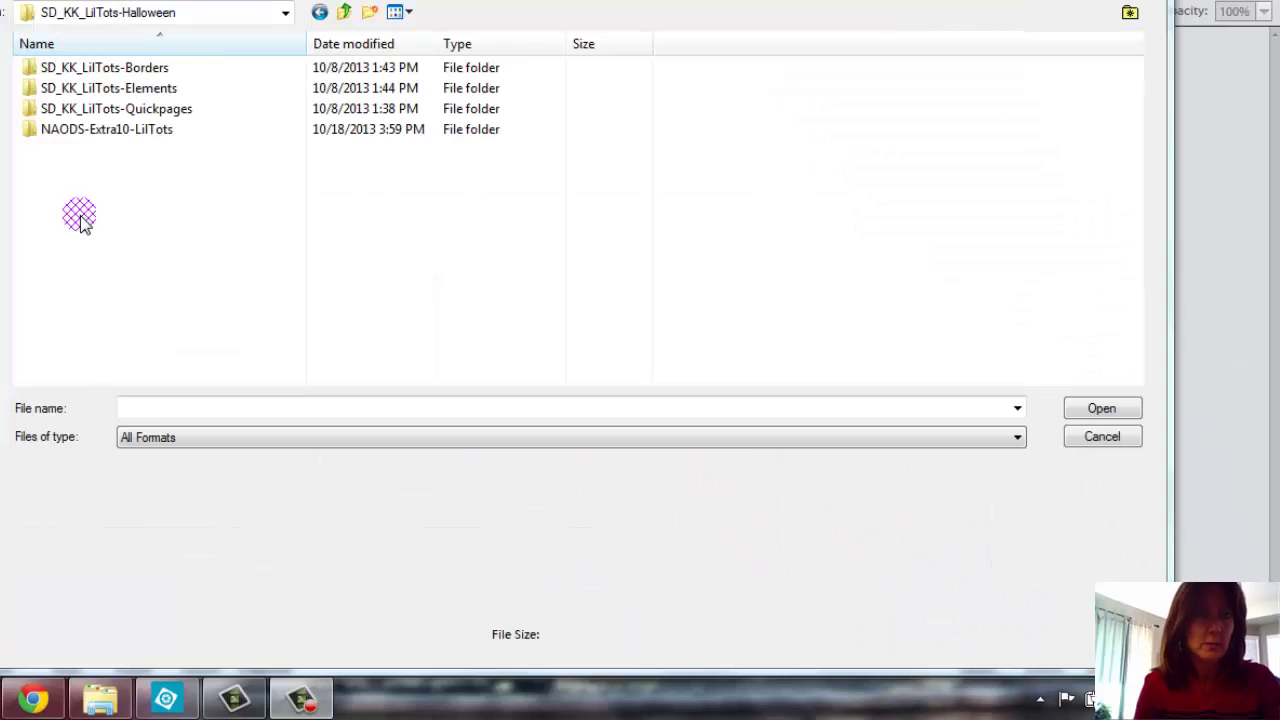
Select the NAODS-Extra10-LilTots folder in the Halloween kit's Open dialog listing
left_click(42, 131)
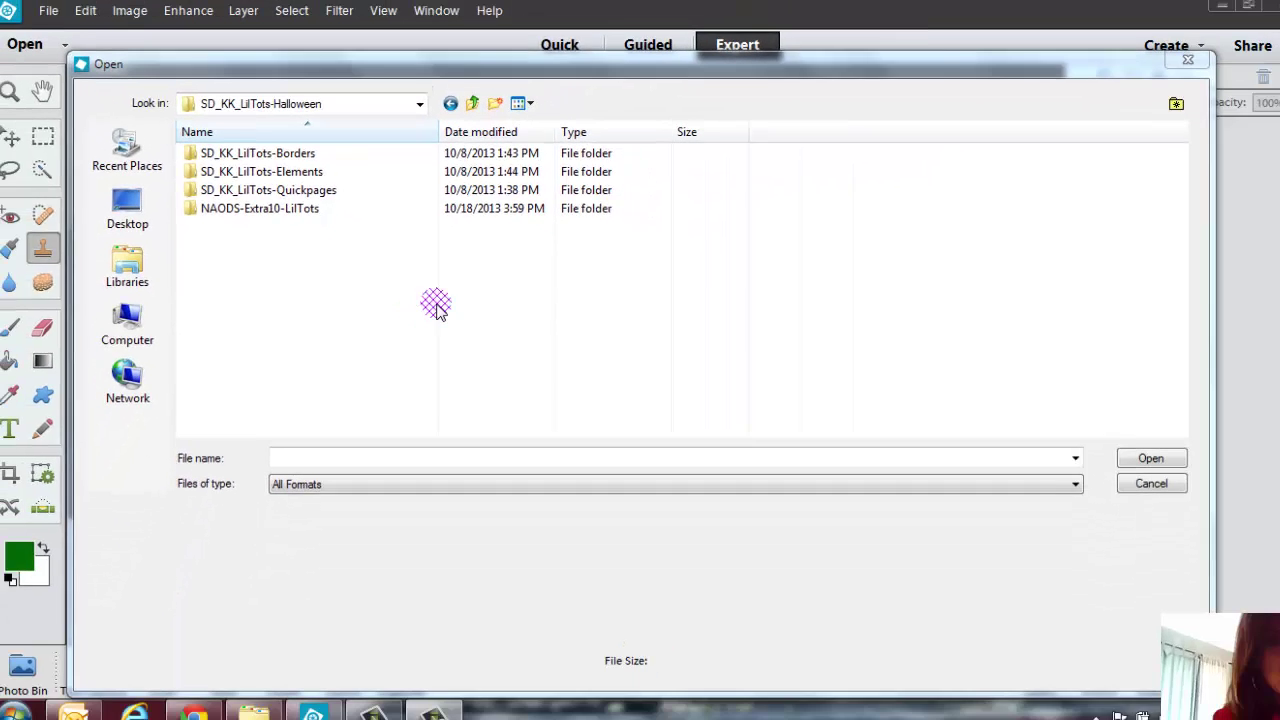
Open sd_kk_lil-tots--qp-prev.jpg from the SD_KK_LilTots-Quickpages folder to view the quickpage designs
double_click(300, 190)
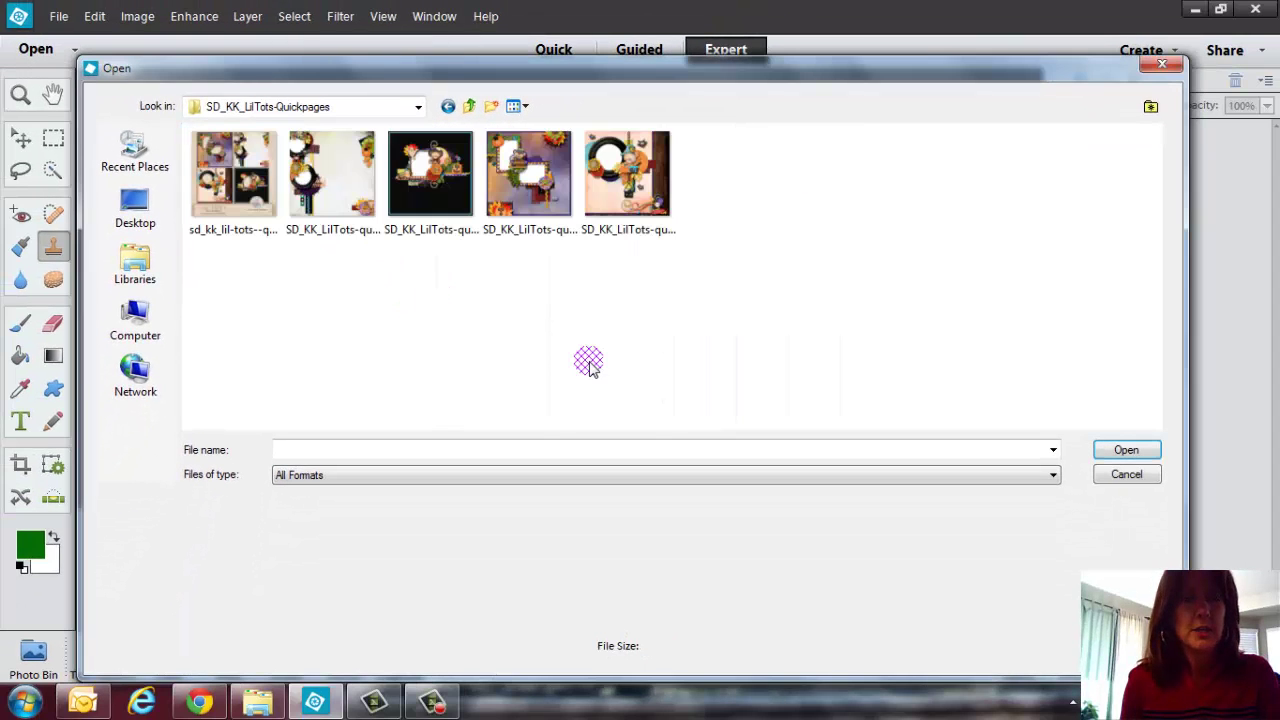
left_click(222, 190)
left_click(1127, 450)
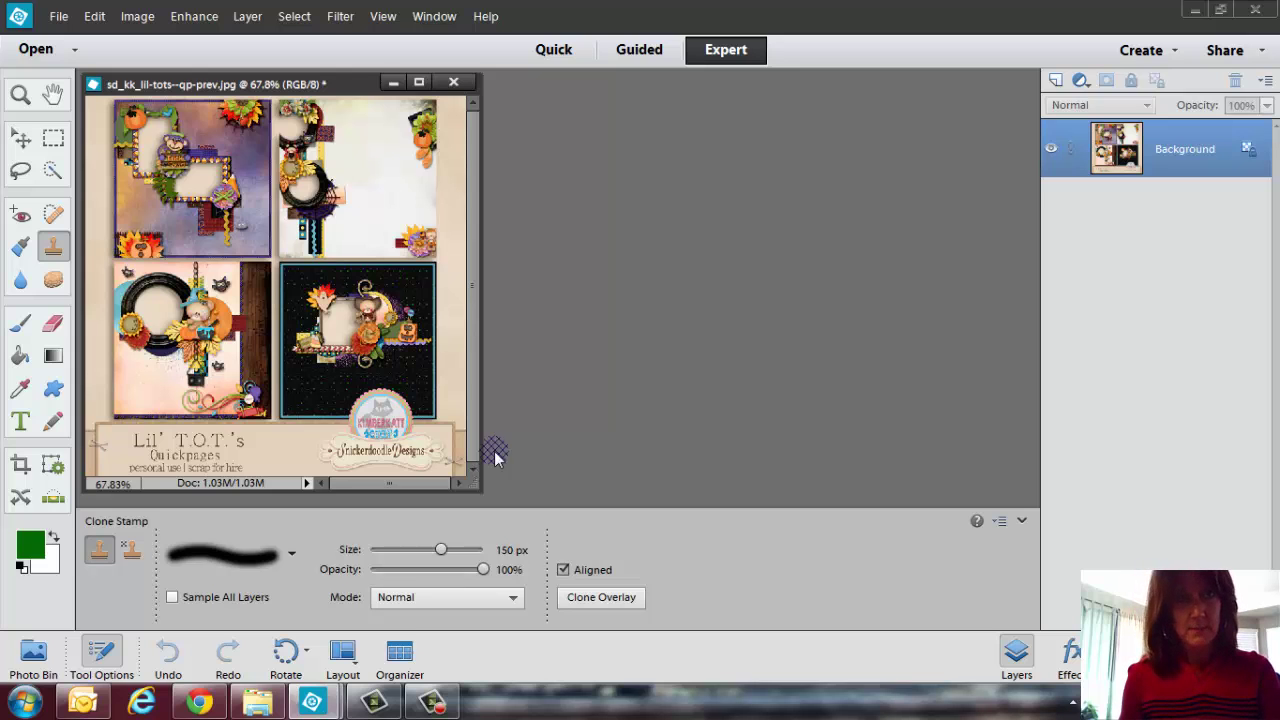
left_click(453, 82)
left_click(58, 16)
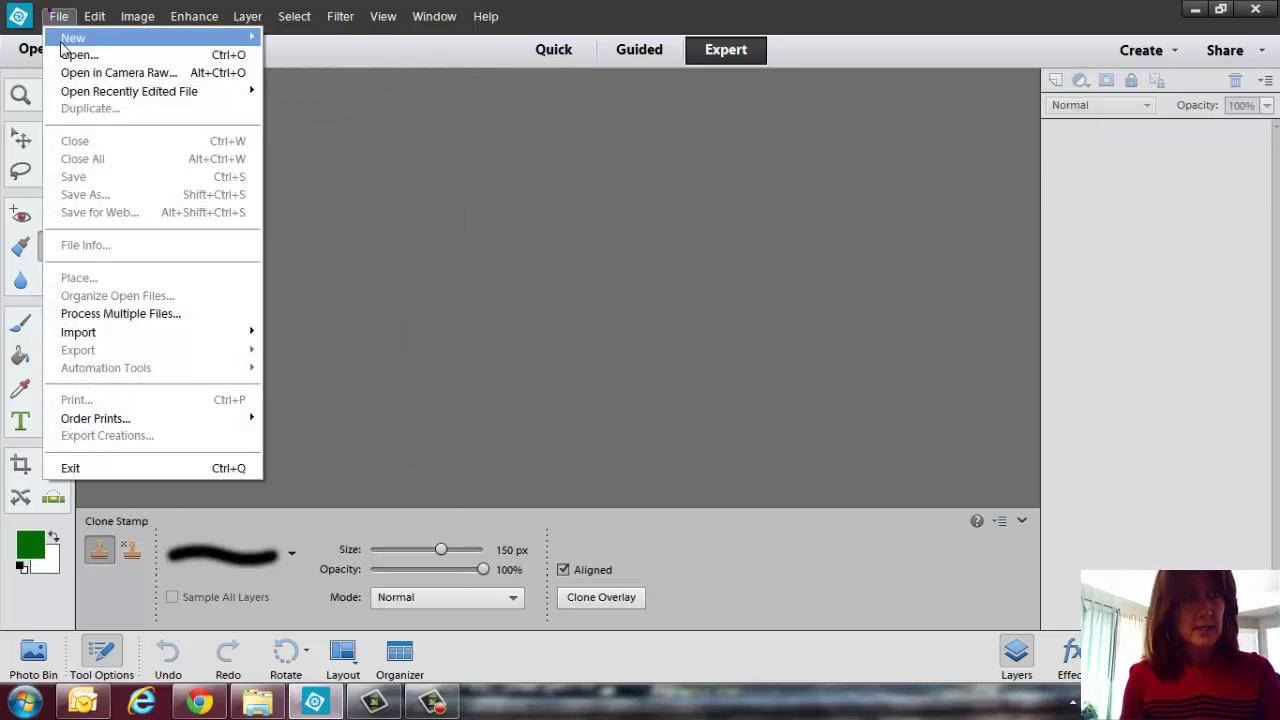
left_click(75, 52)
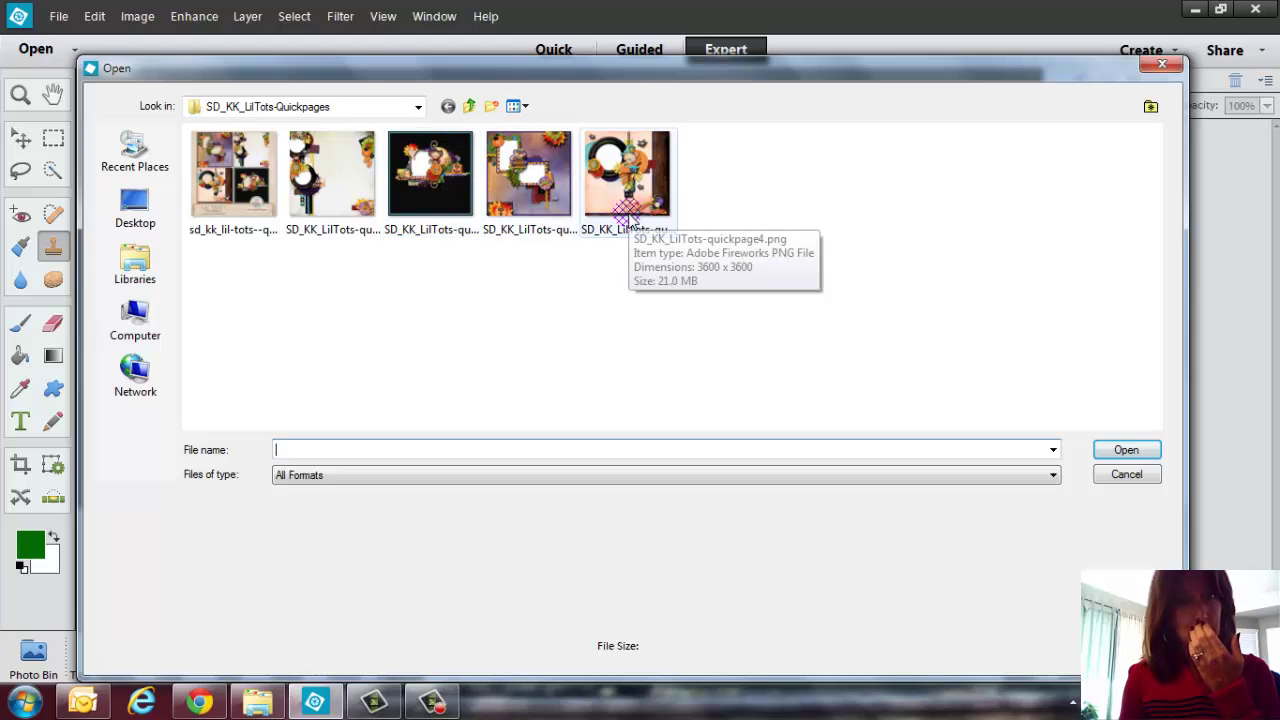
left_click(417, 107)
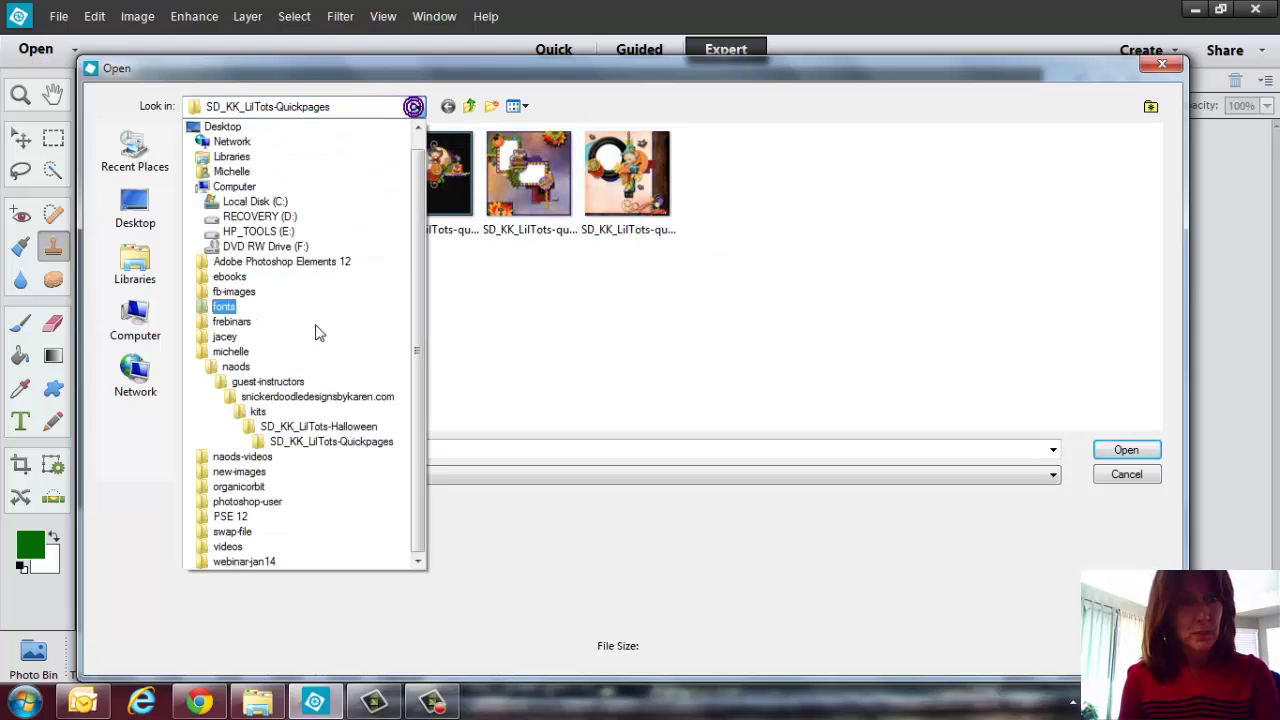
left_click(300, 421)
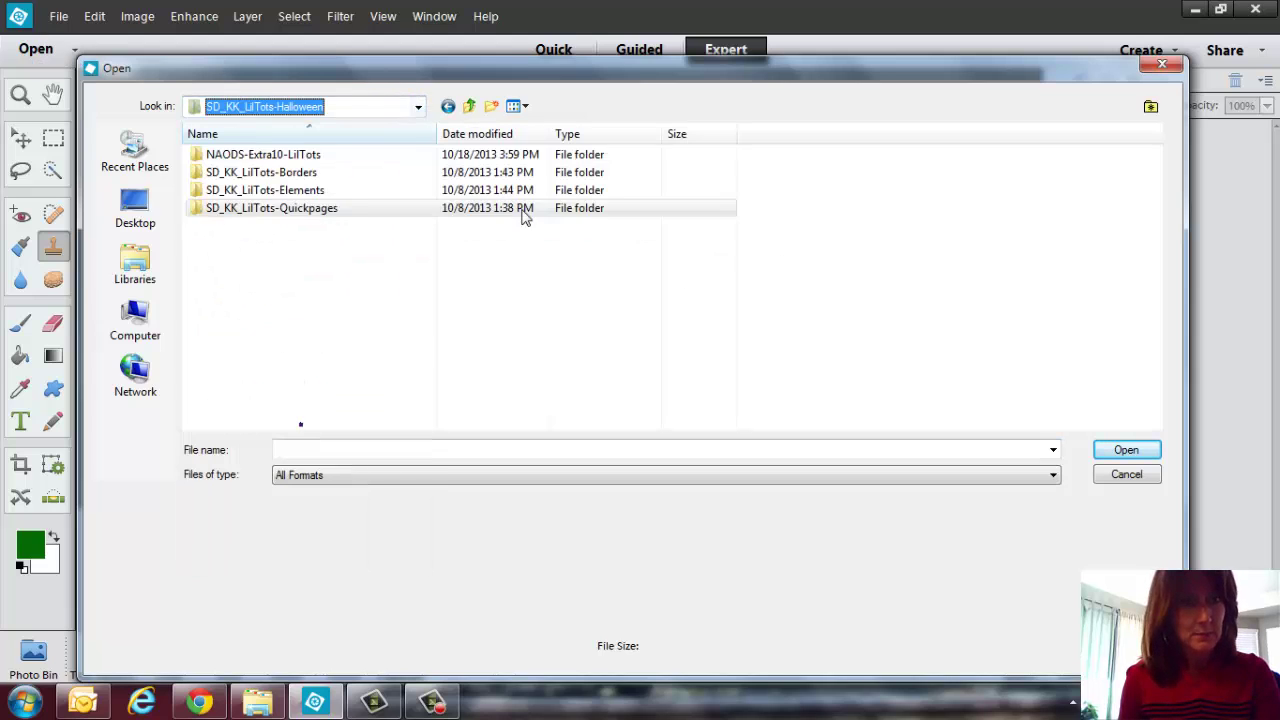
left_click(300, 174)
double_click(314, 191)
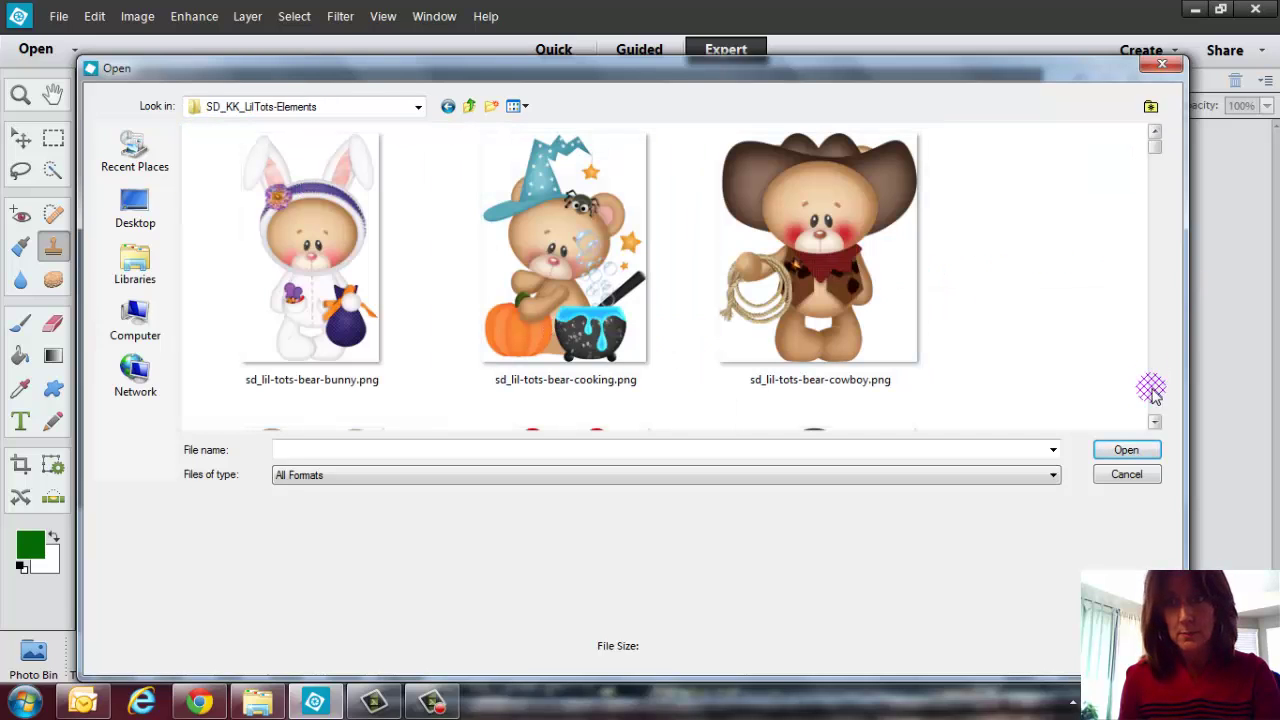
left_click(1155, 422)
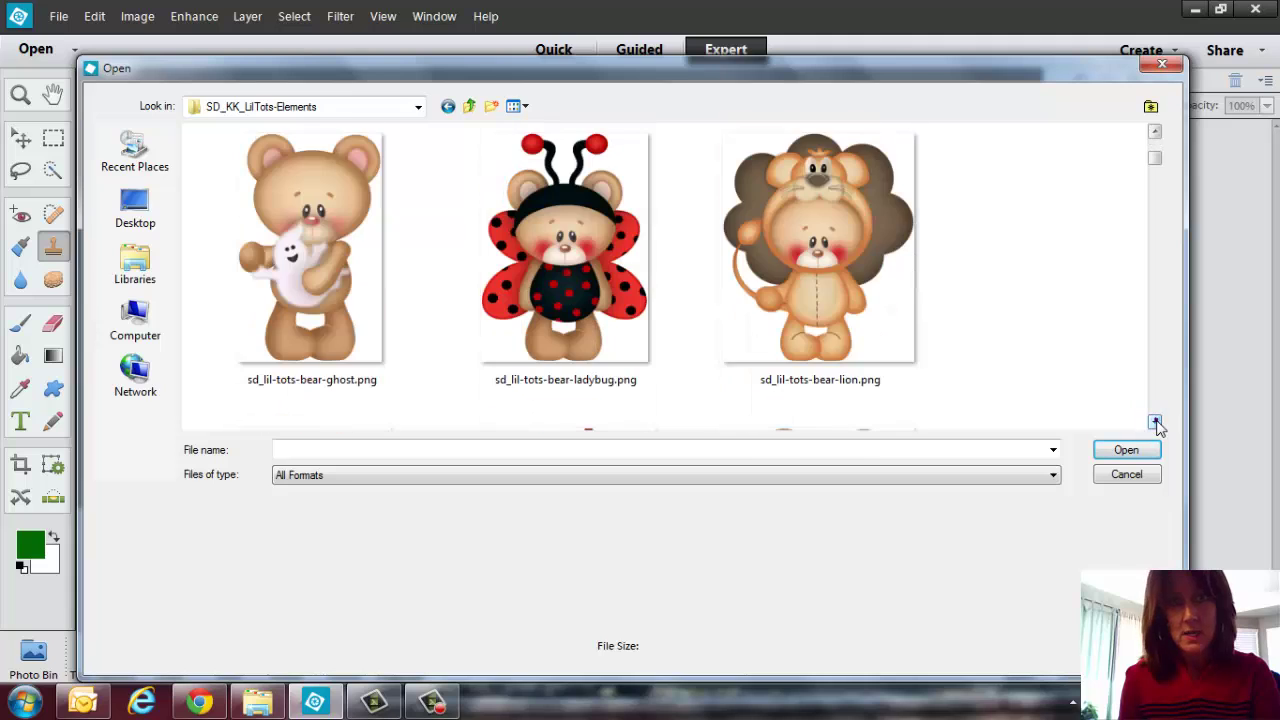
left_click(1155, 422)
left_click(1155, 422)
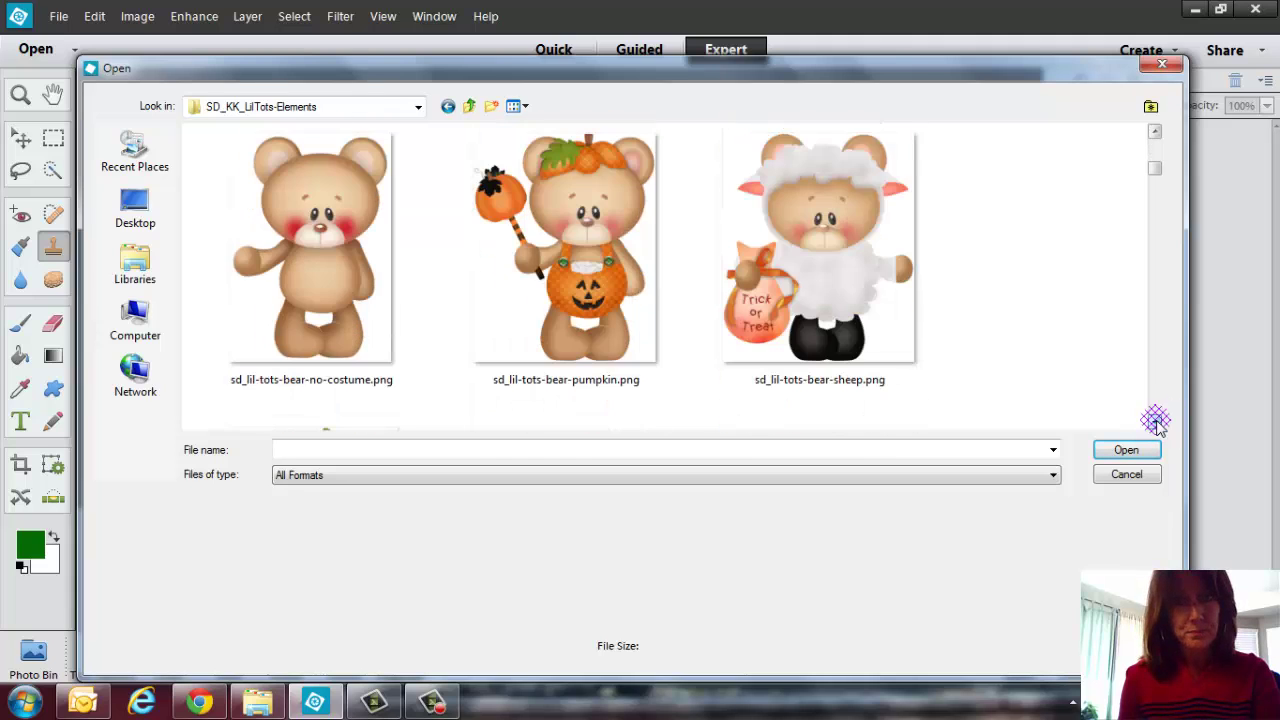
left_click(1155, 422)
left_click(1155, 422)
left_click(1155, 422)
left_click(1155, 422)
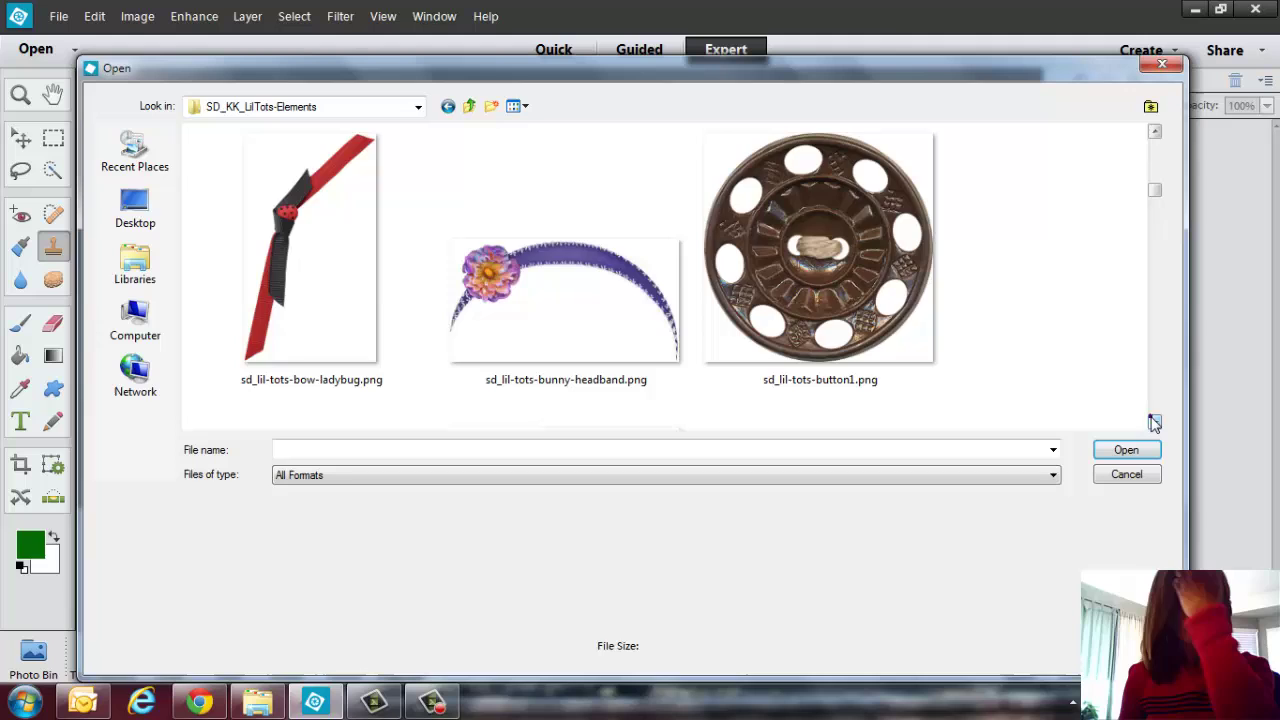
left_click(1155, 422)
left_click(1155, 422)
left_click(1155, 422)
left_click(1155, 422)
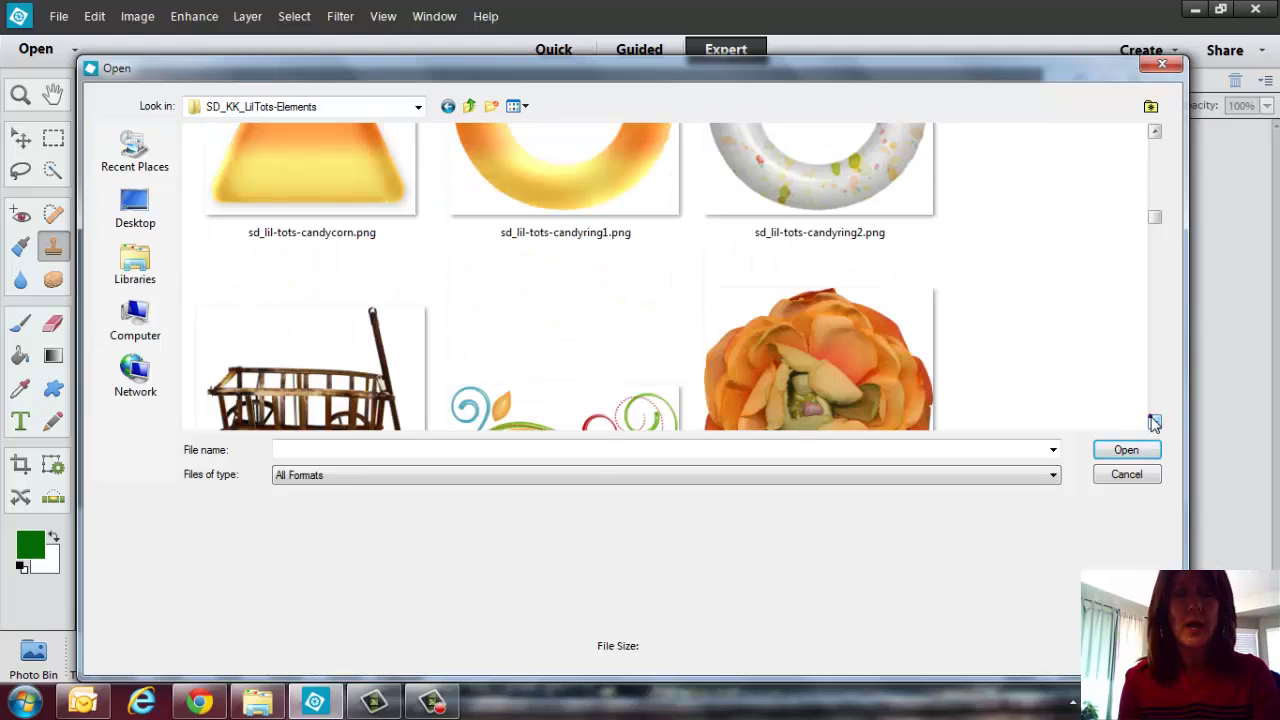
left_click(1137, 476)
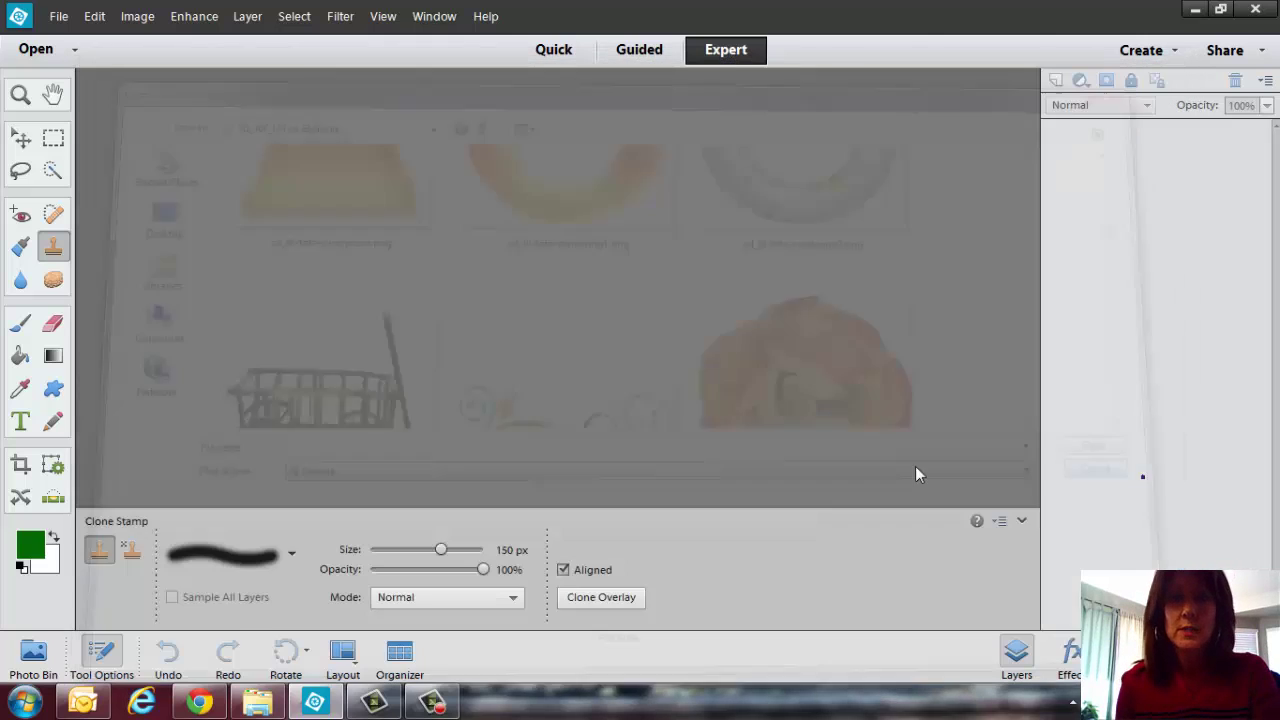
Show the Windows desktop and open the personal folder
right_click(707, 696)
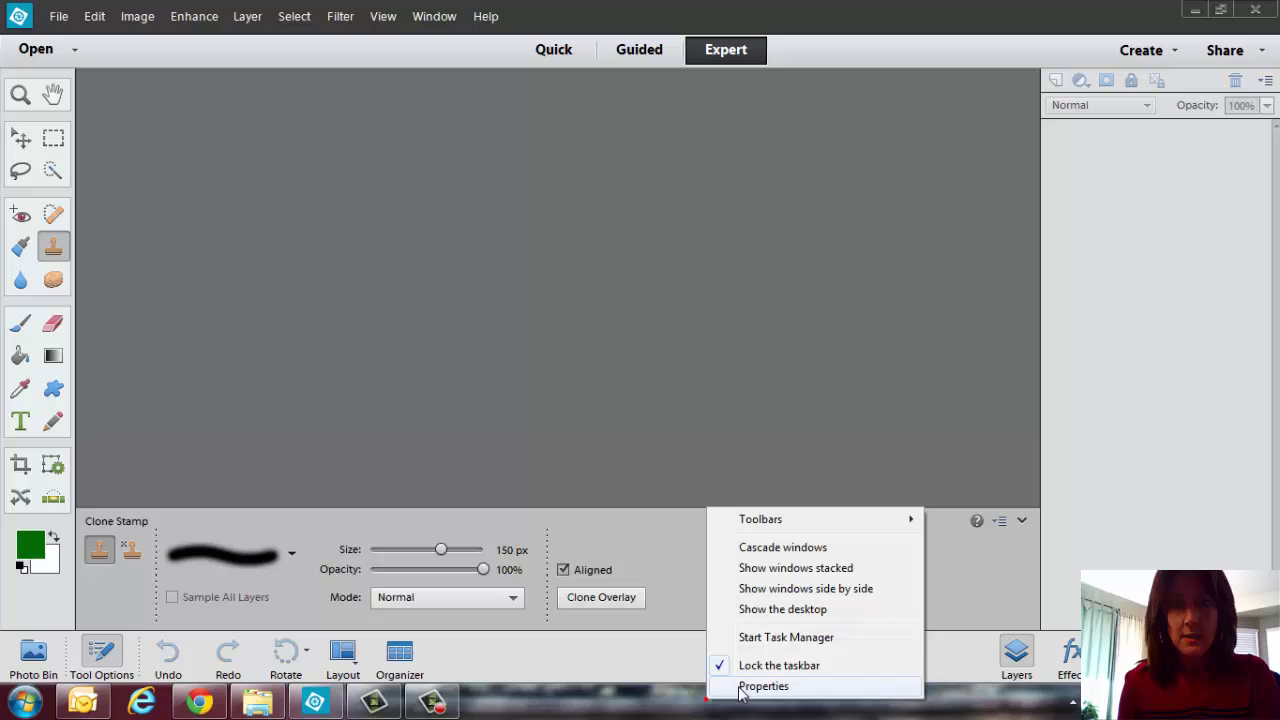
left_click(762, 612)
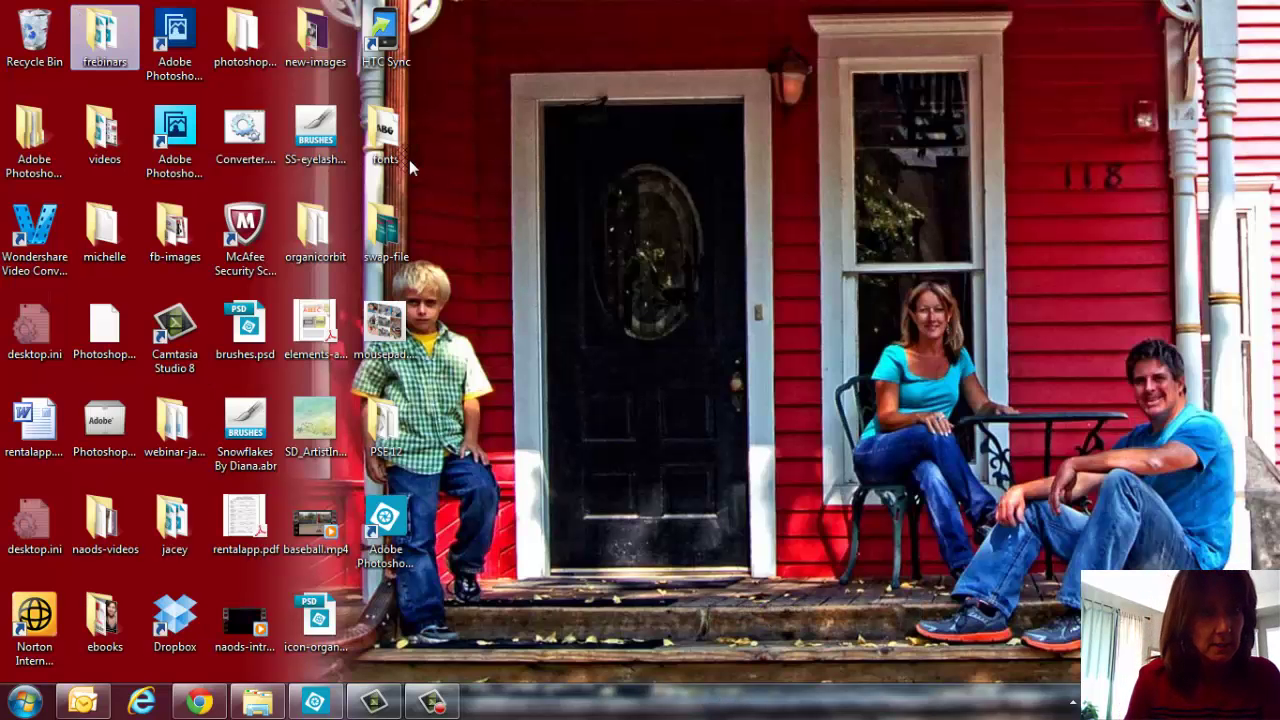
left_click(97, 230)
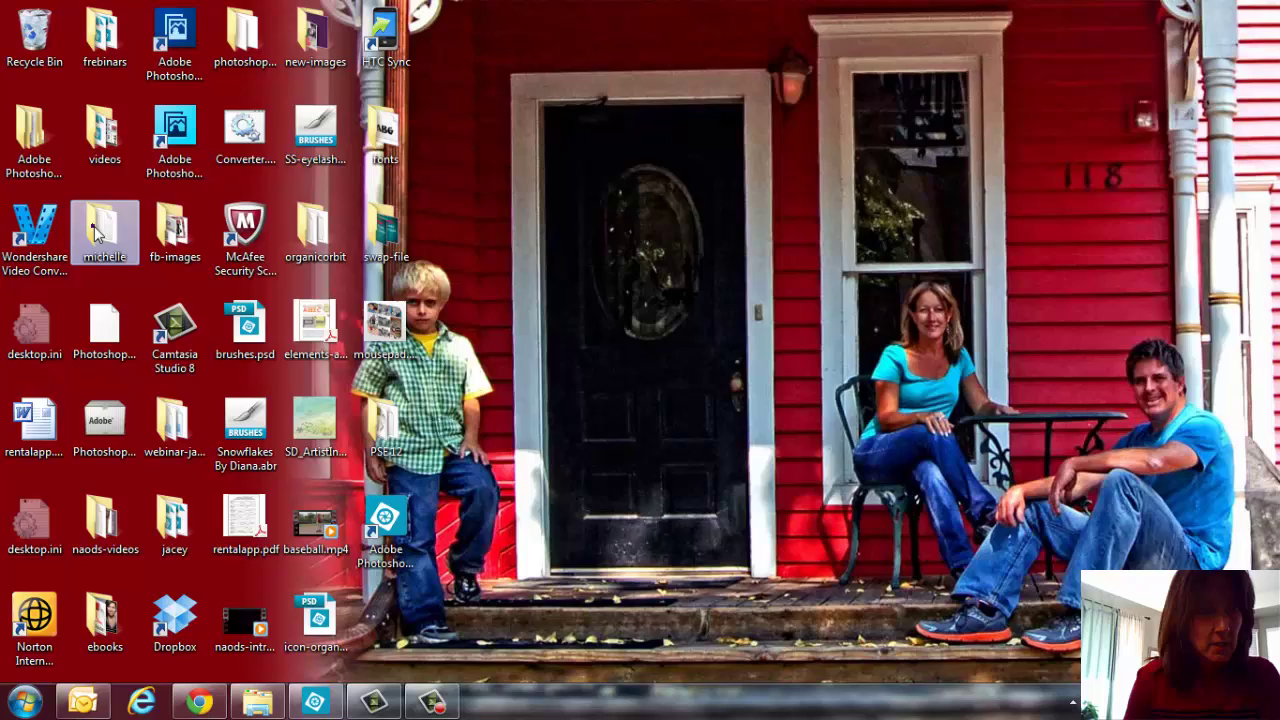
double_click(97, 230)
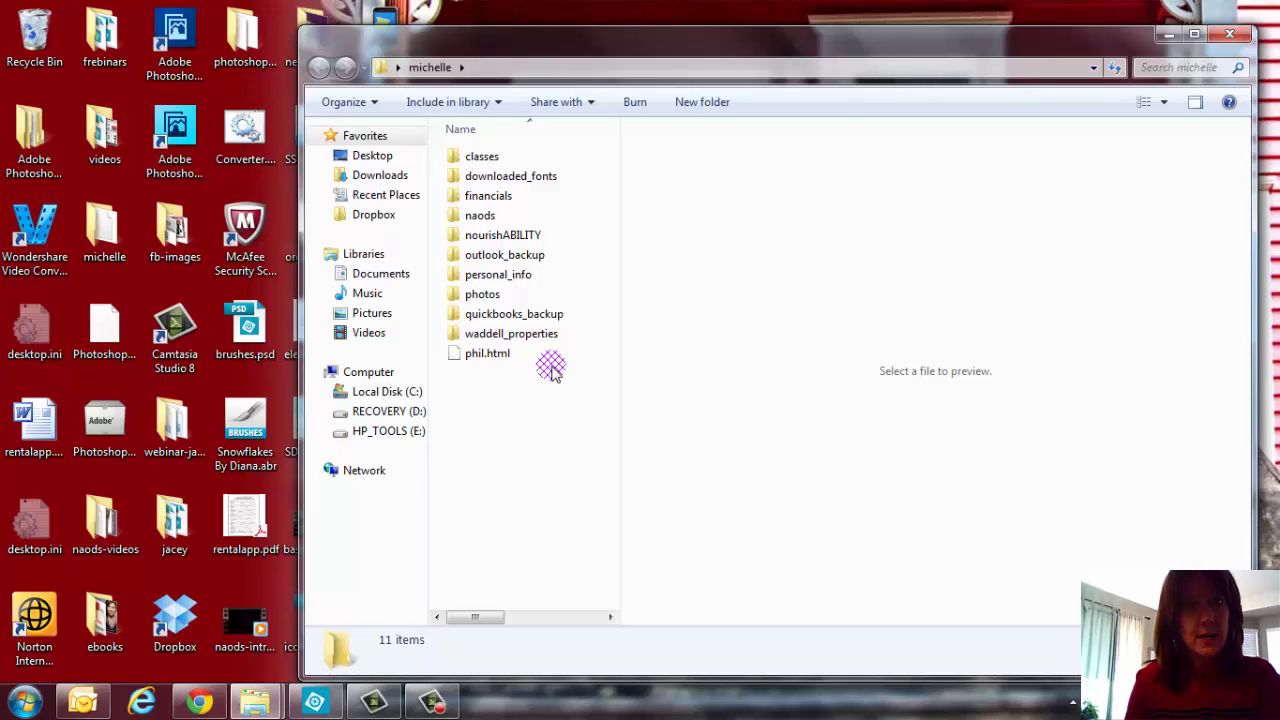
Navigate through naods, guest-instructors and Snickerdoodle Designs into the kits folder
double_click(480, 215)
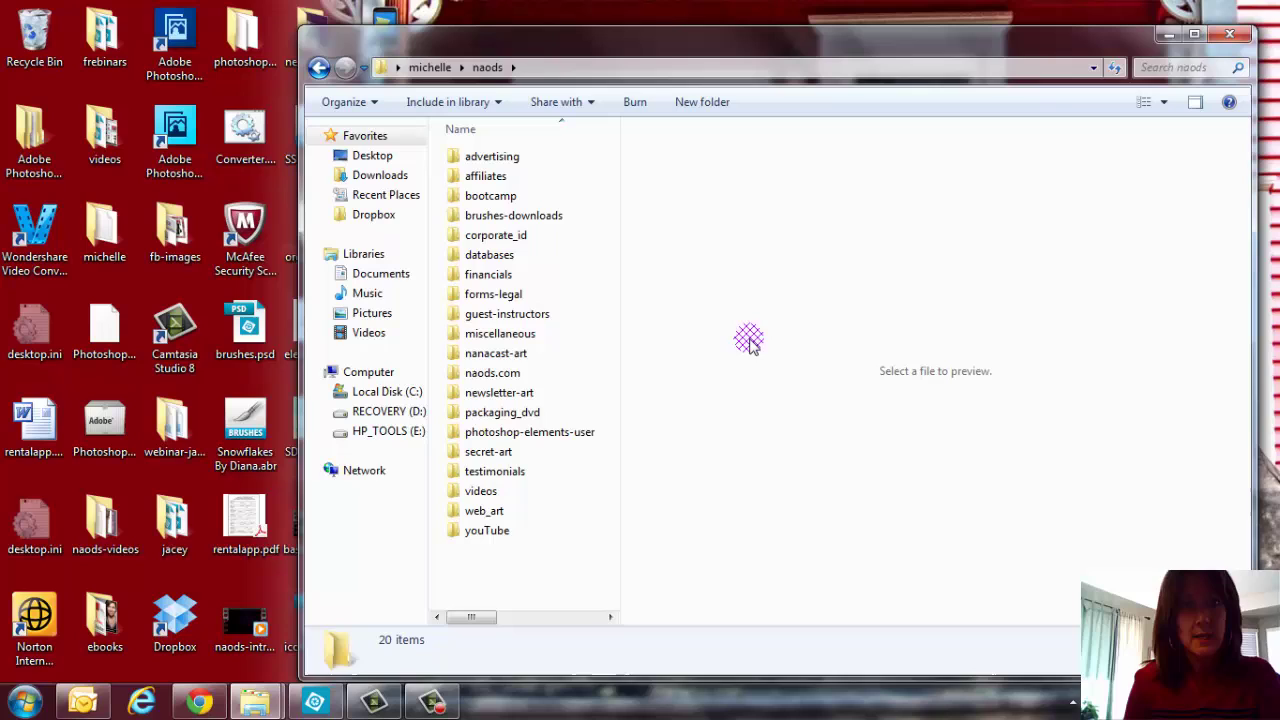
double_click(530, 314)
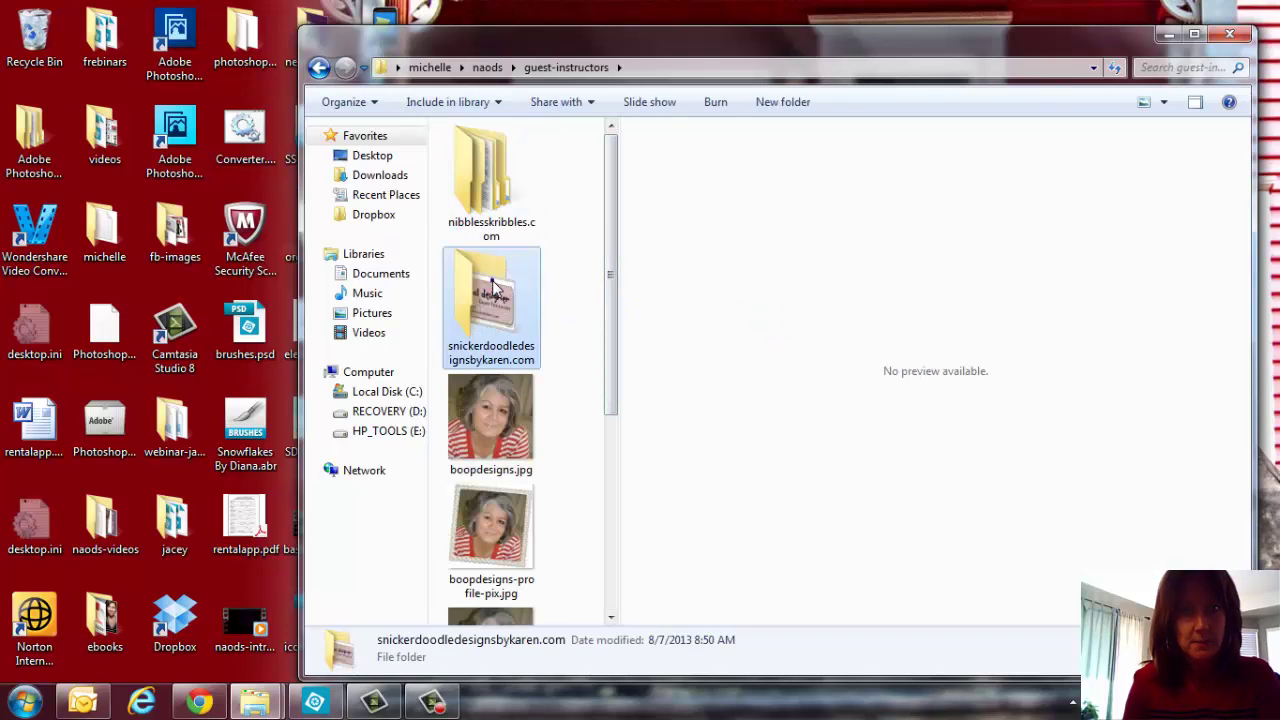
double_click(488, 300)
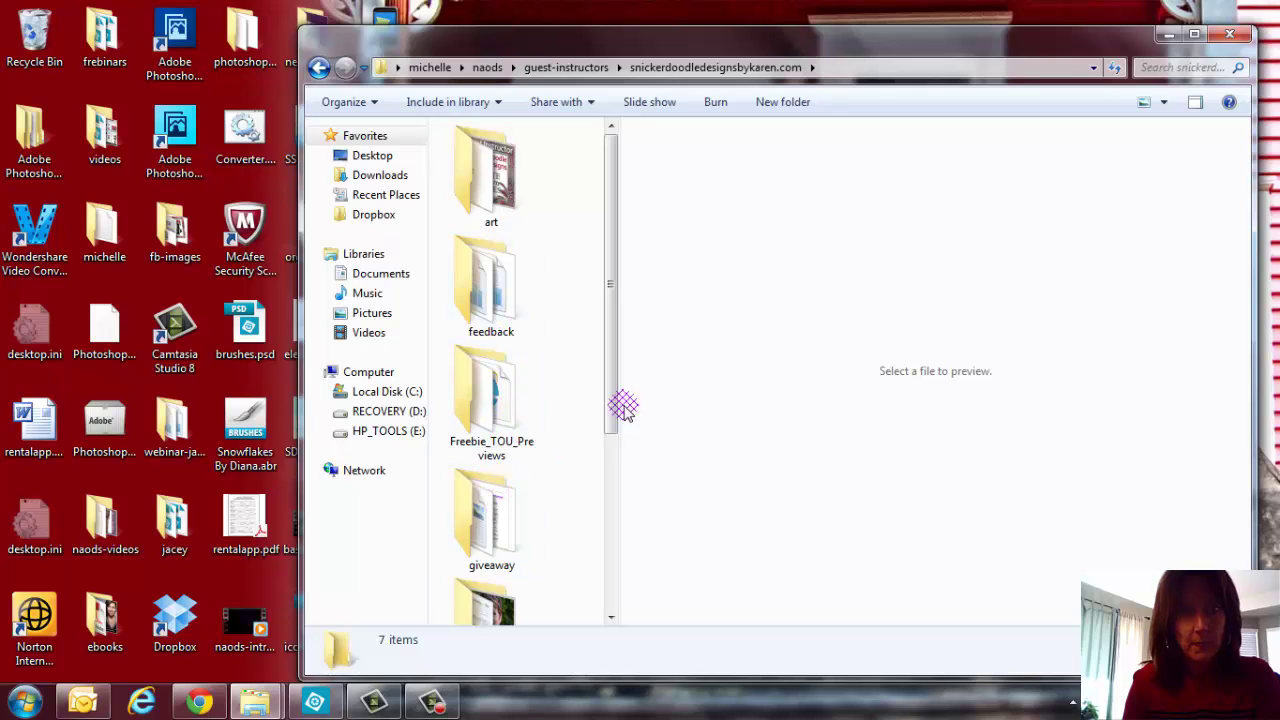
left_click_drag(608, 406, 612, 563)
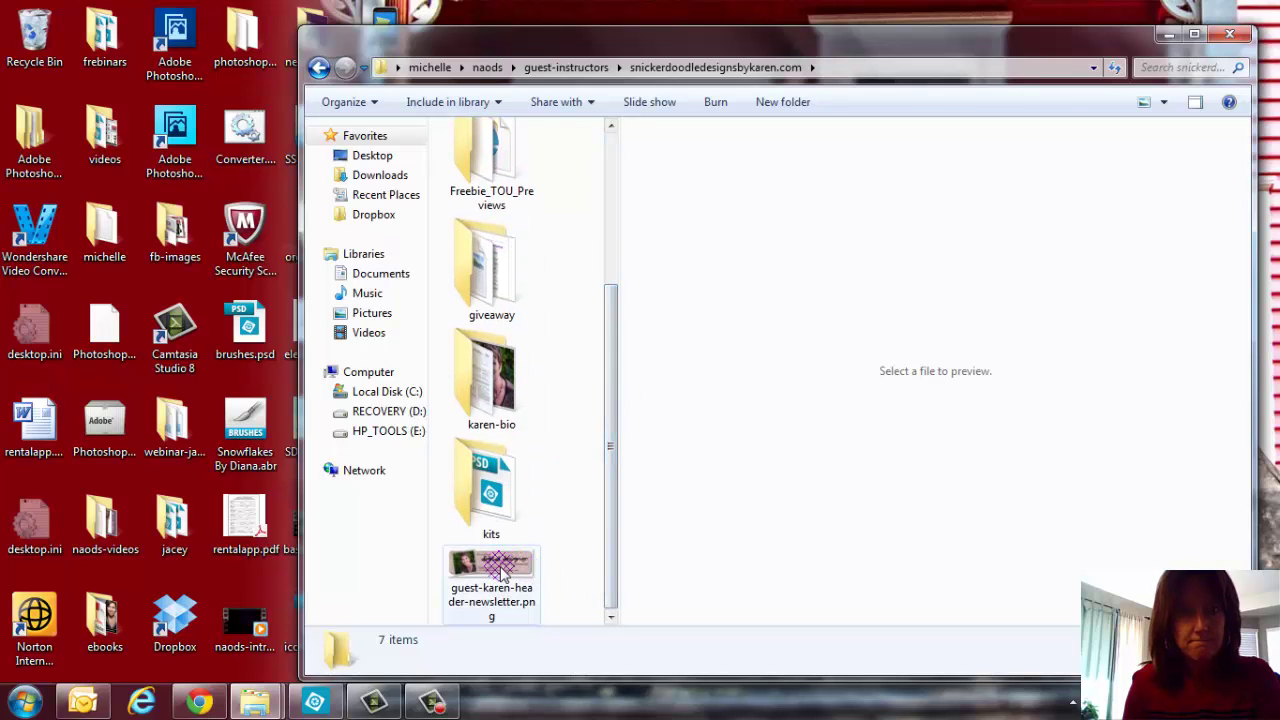
double_click(490, 495)
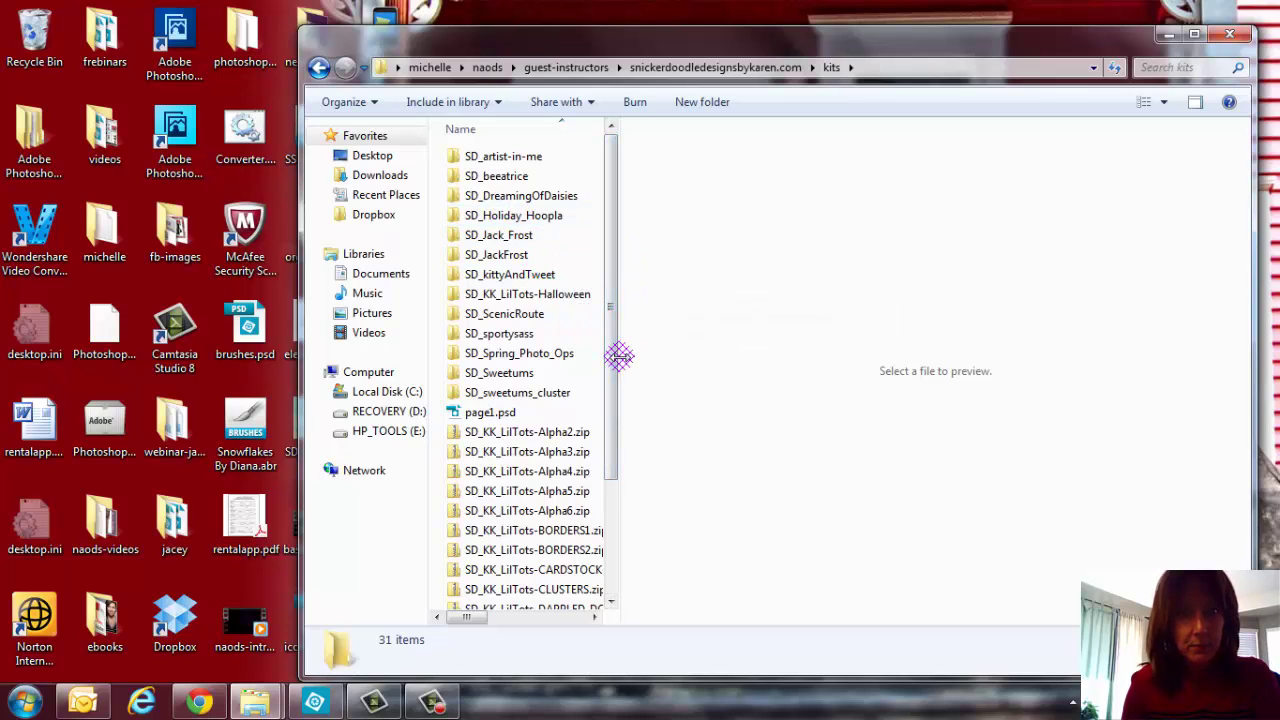
Widen the file list to show dates, peek into SD_KK_LilTots-Halloween, then return to kits
left_click_drag(619, 357, 814, 371)
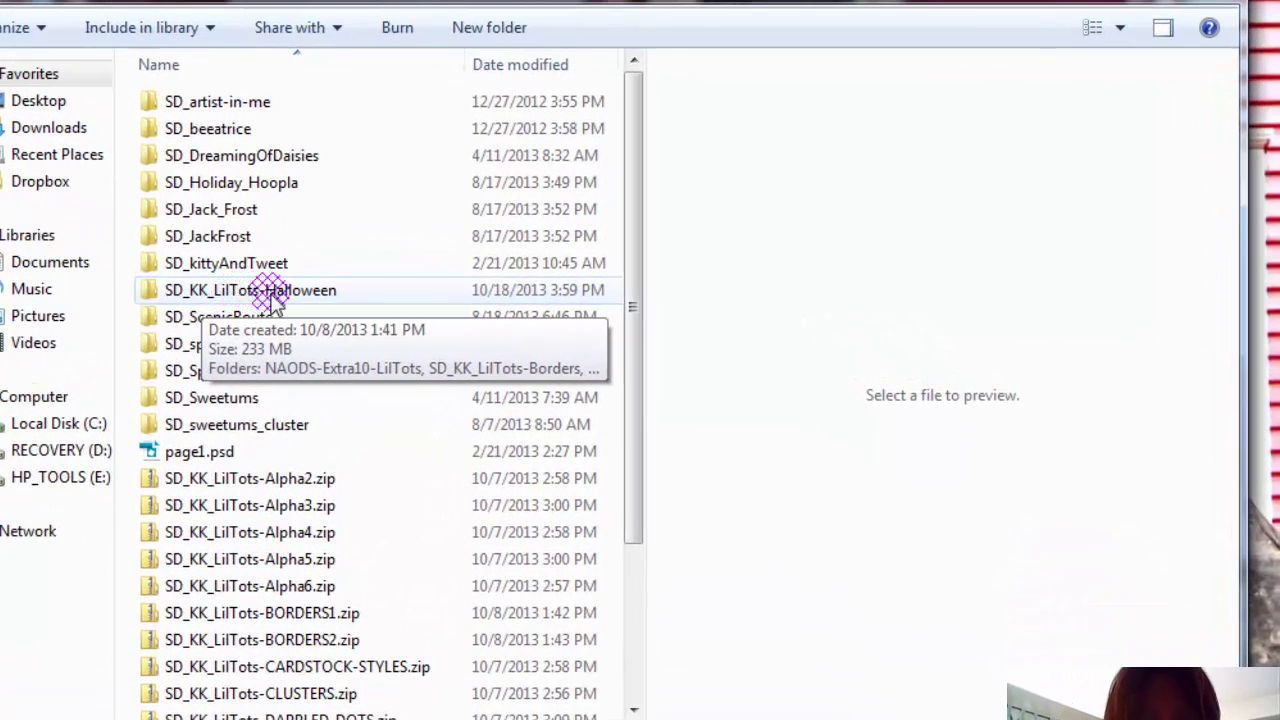
double_click(278, 297)
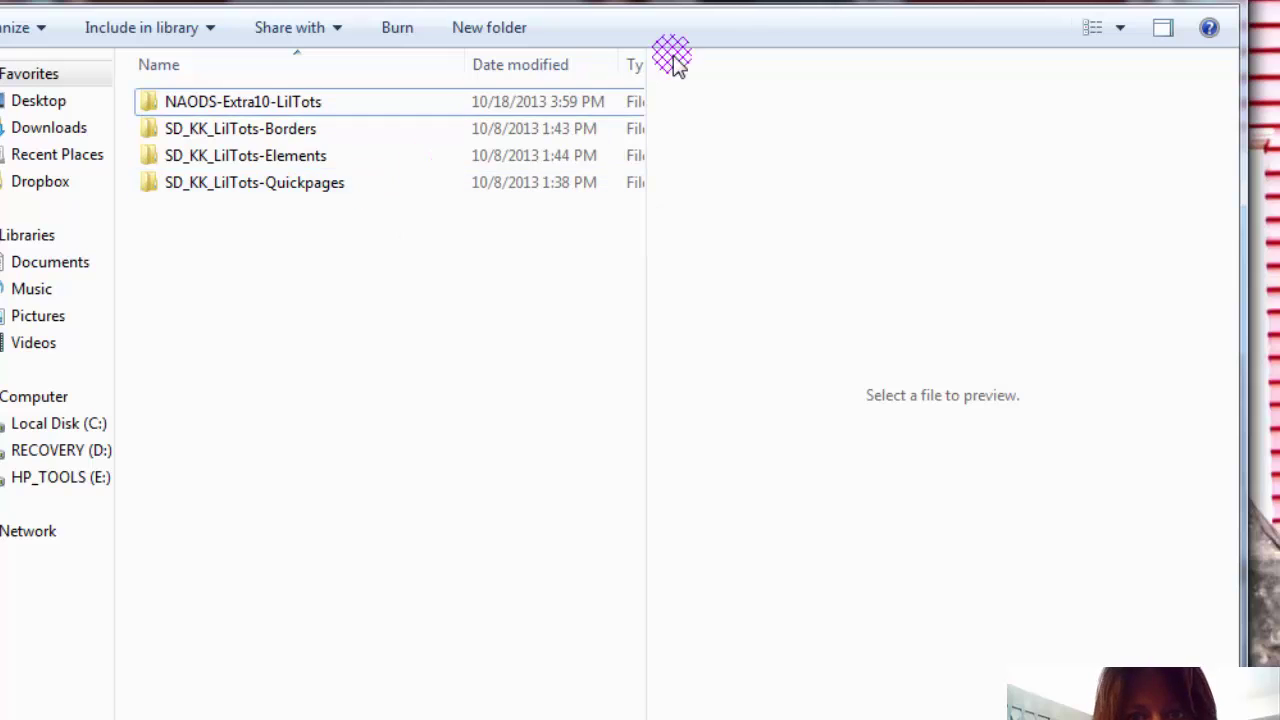
key("BackSpace")
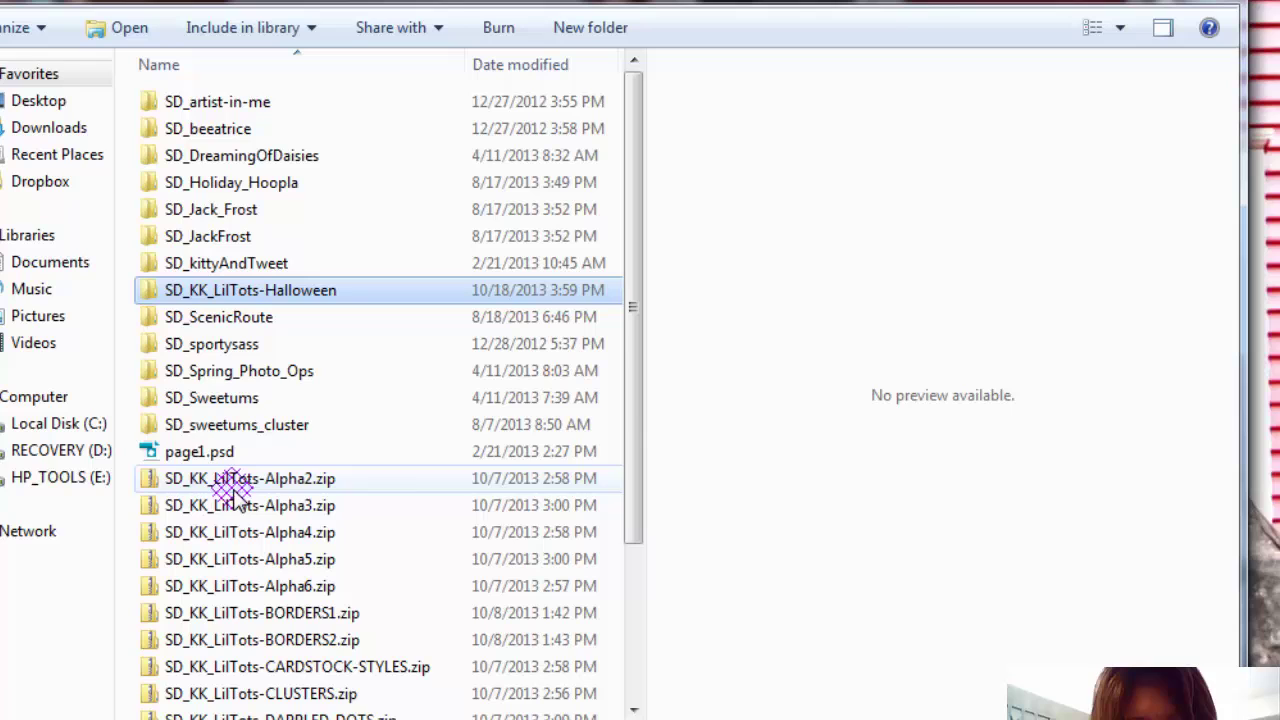
left_click_drag(635, 442, 636, 627)
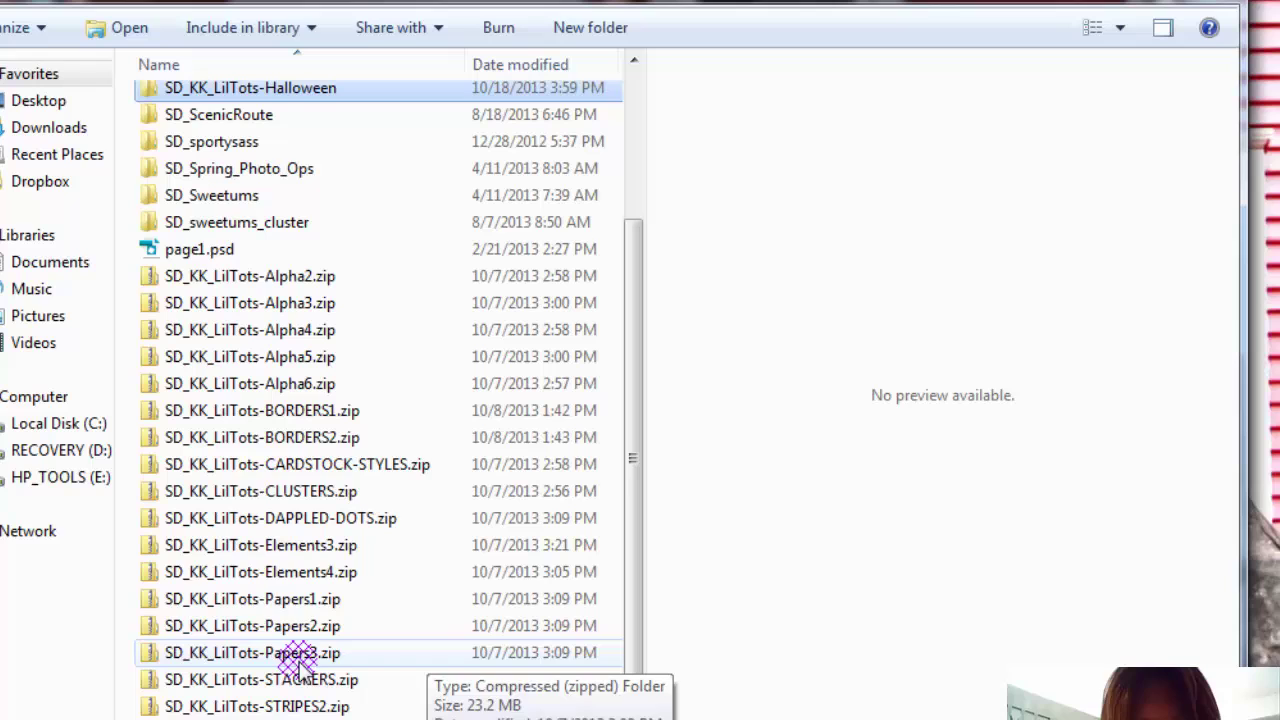
Cut the seven paper JPGs from inside the SD_KK_LilTots-Papers1 zip archive
left_click(345, 605)
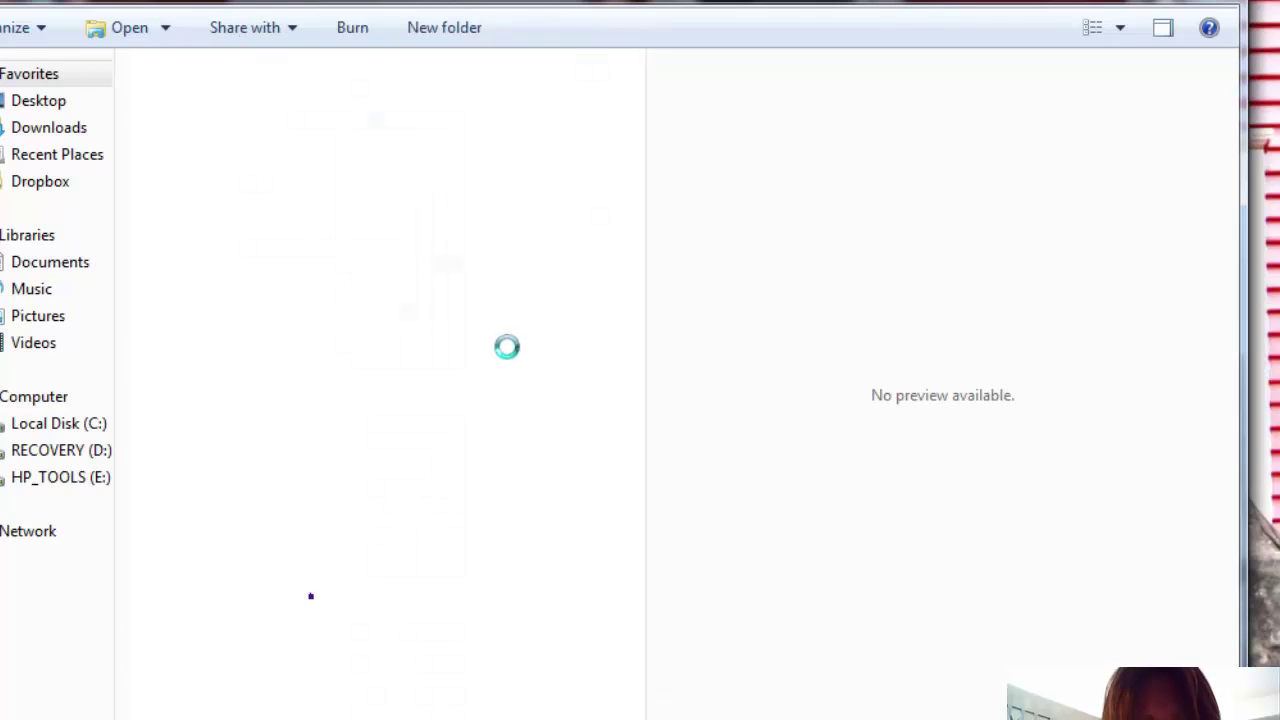
left_click(240, 104)
double_click(240, 104)
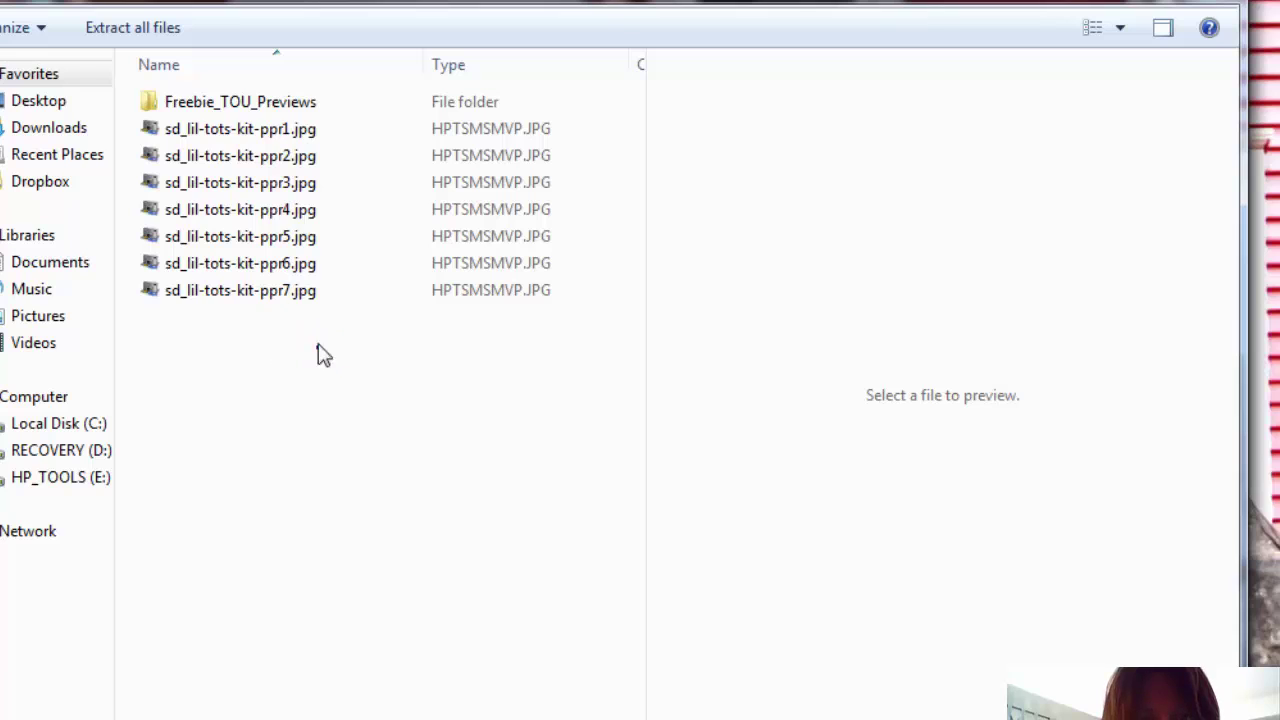
left_click_drag(317, 354, 271, 129)
right_click(276, 134)
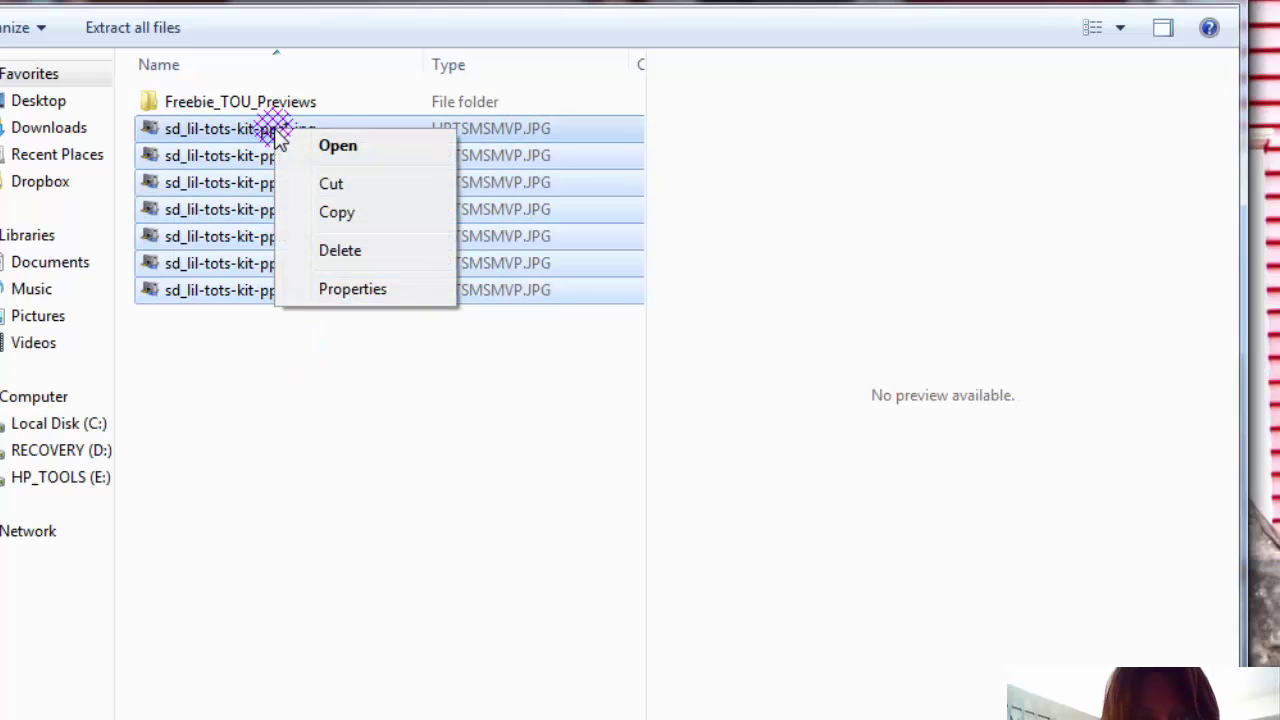
left_click(331, 184)
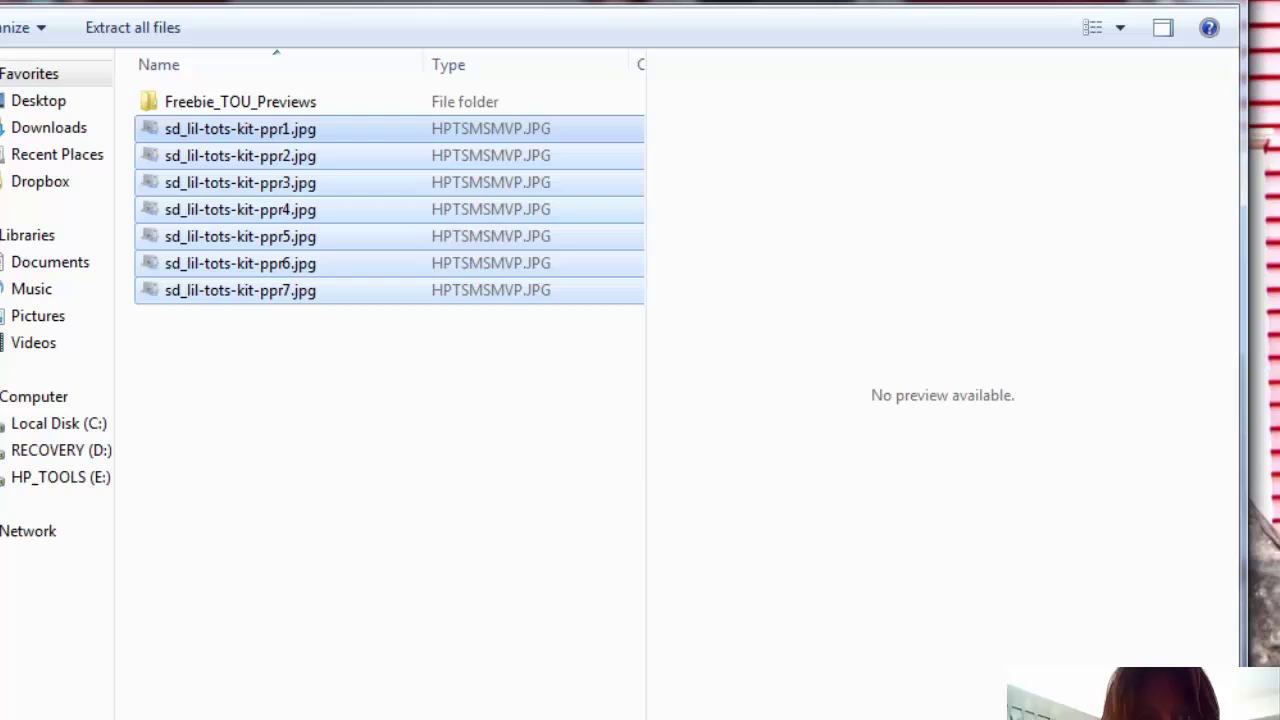
Paste the seven paper JPGs into the kits folder and scroll down to view them
key("BackSpace")
key("BackSpace")
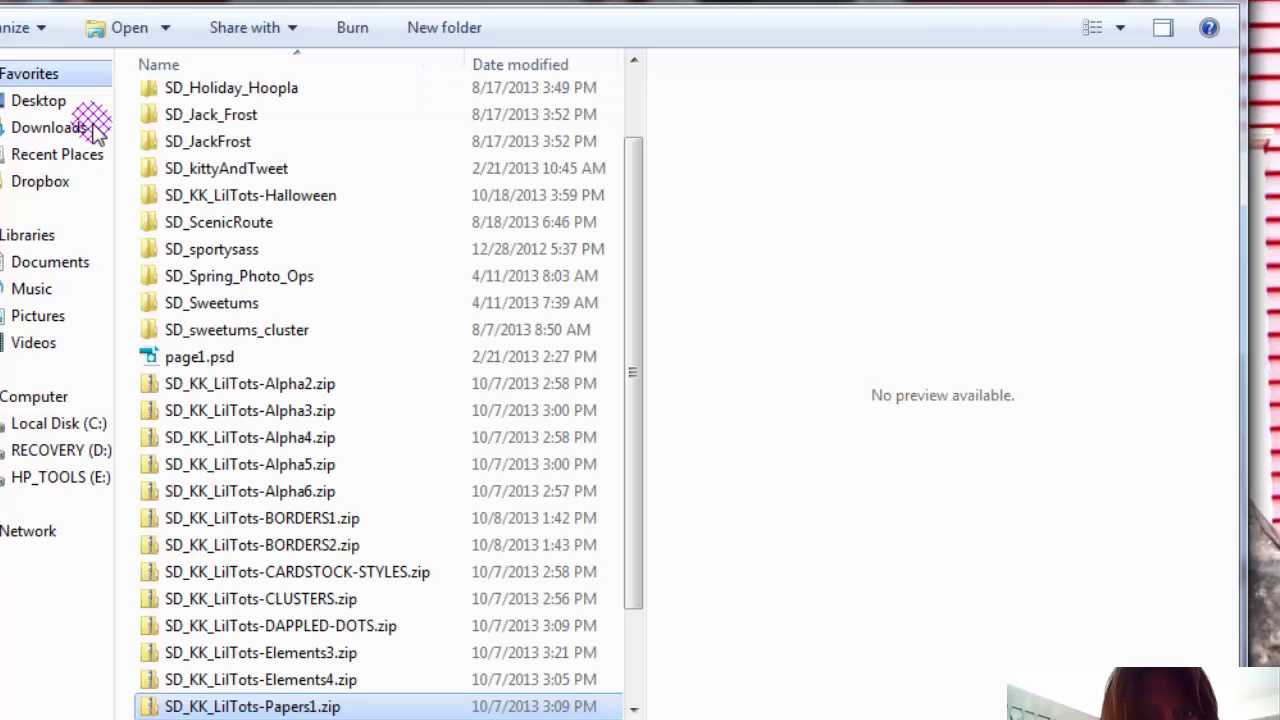
right_click(399, 389)
left_click(458, 564)
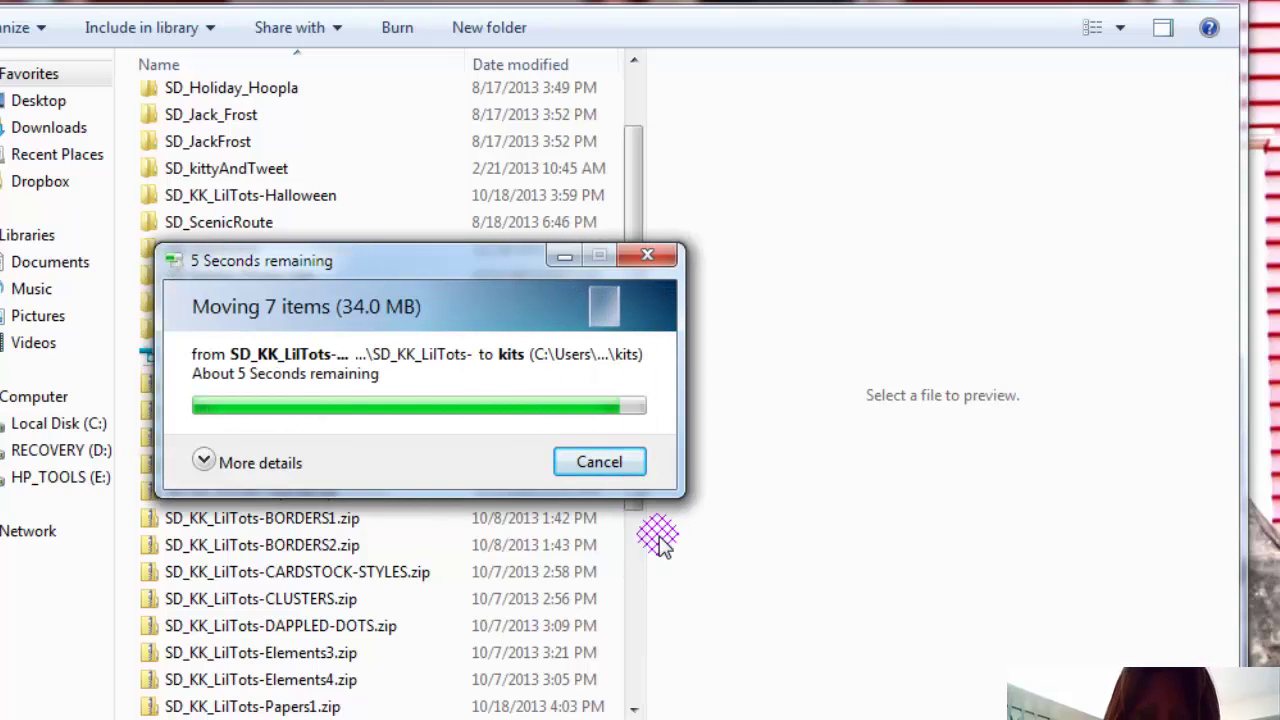
left_click_drag(643, 480, 636, 700)
Preview each kit paper in an enlarged preview pane, ending on the wood-plank ppr5
left_click(214, 545)
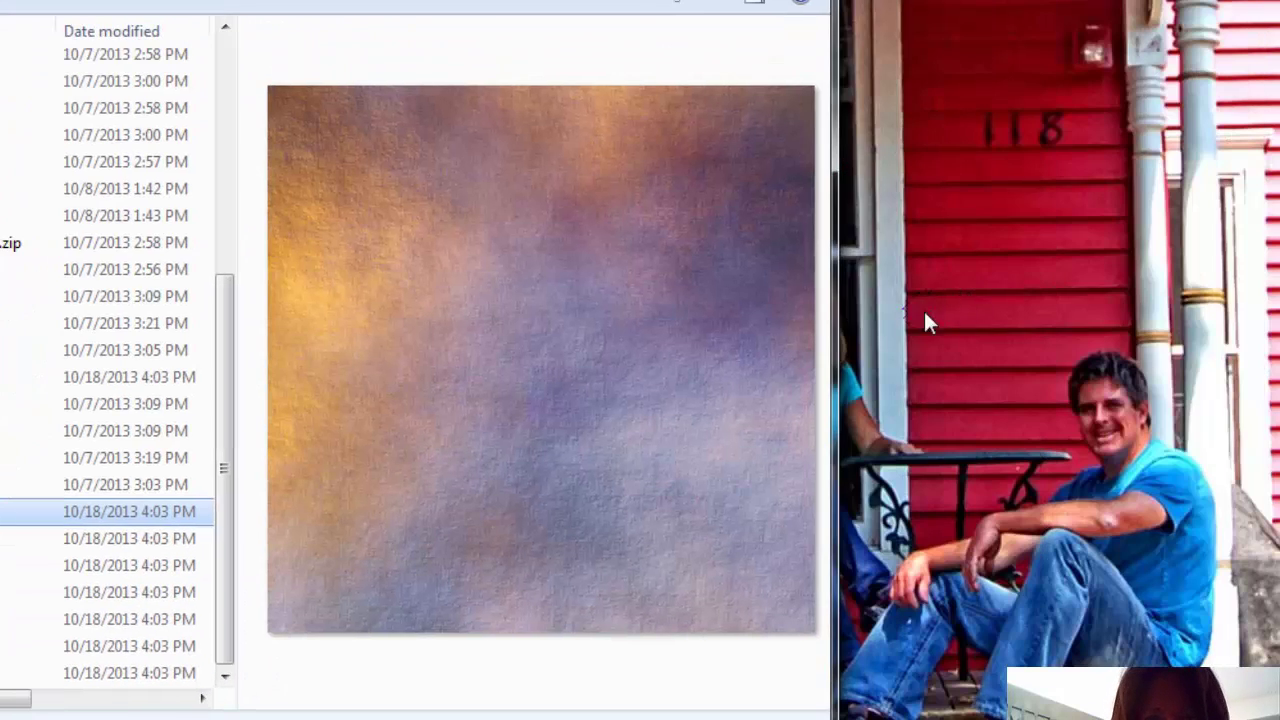
left_click_drag(830, 316, 1180, 316)
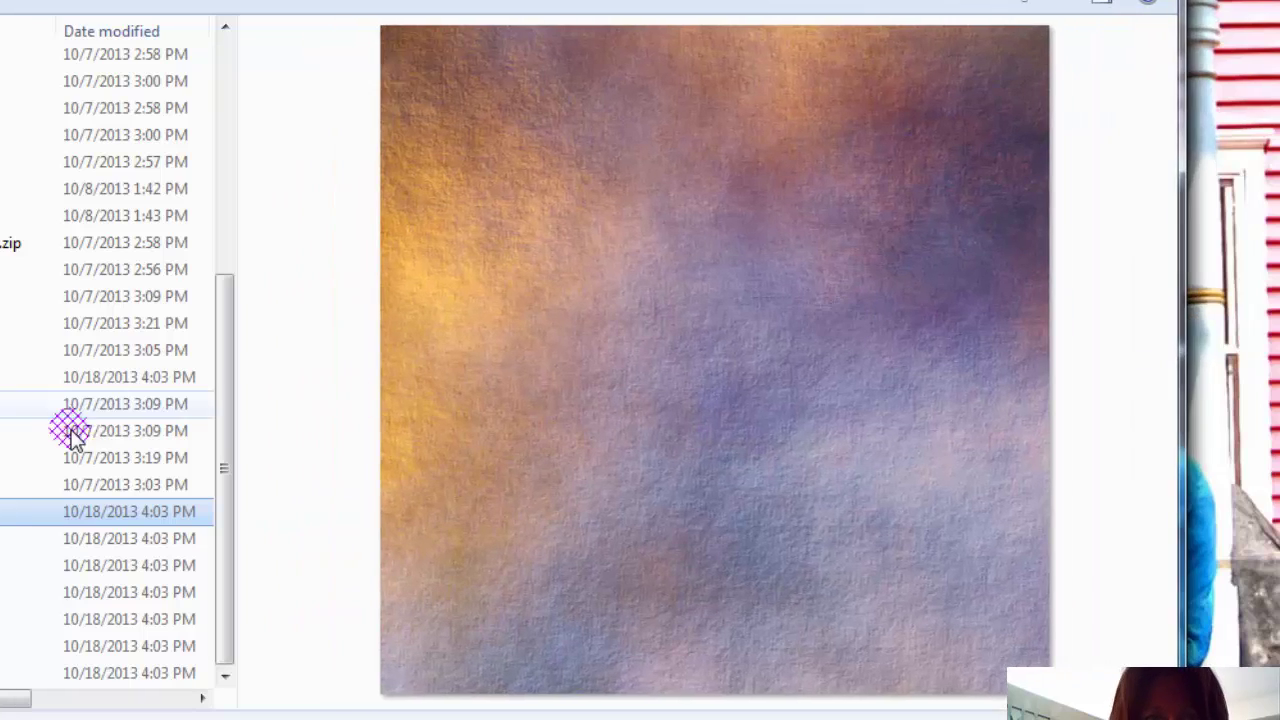
left_click(130, 538)
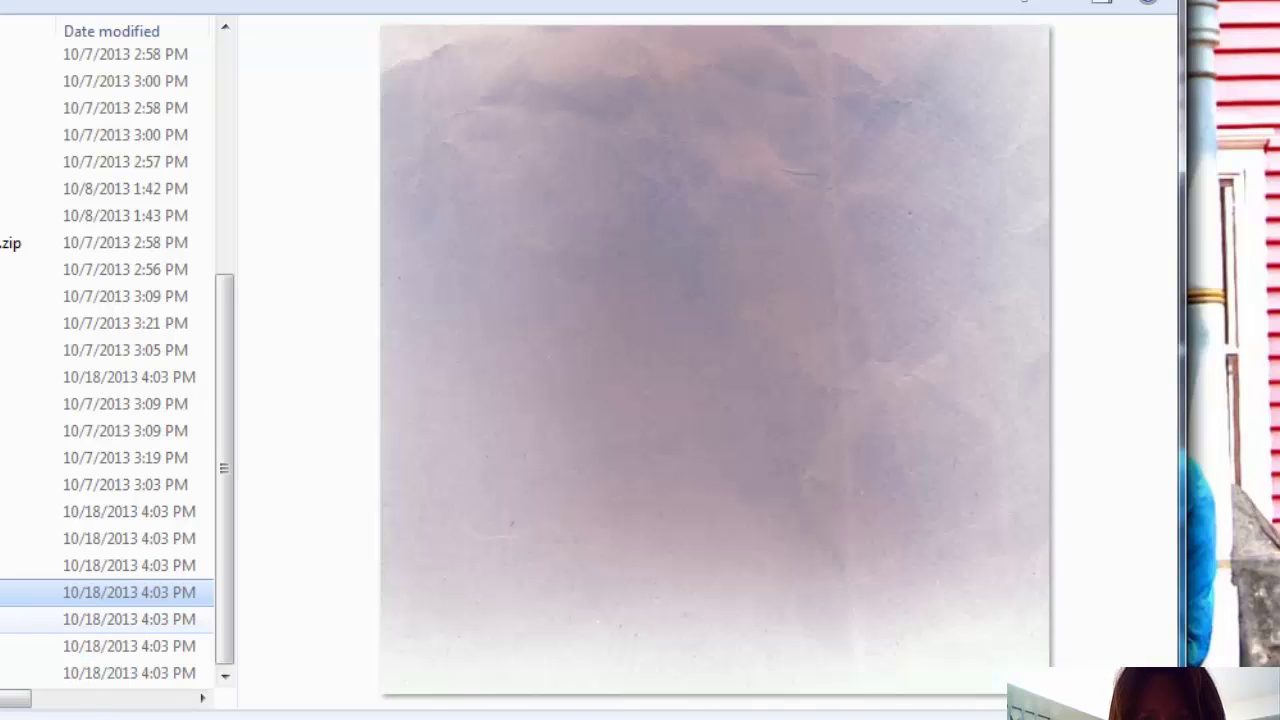
left_click(130, 619)
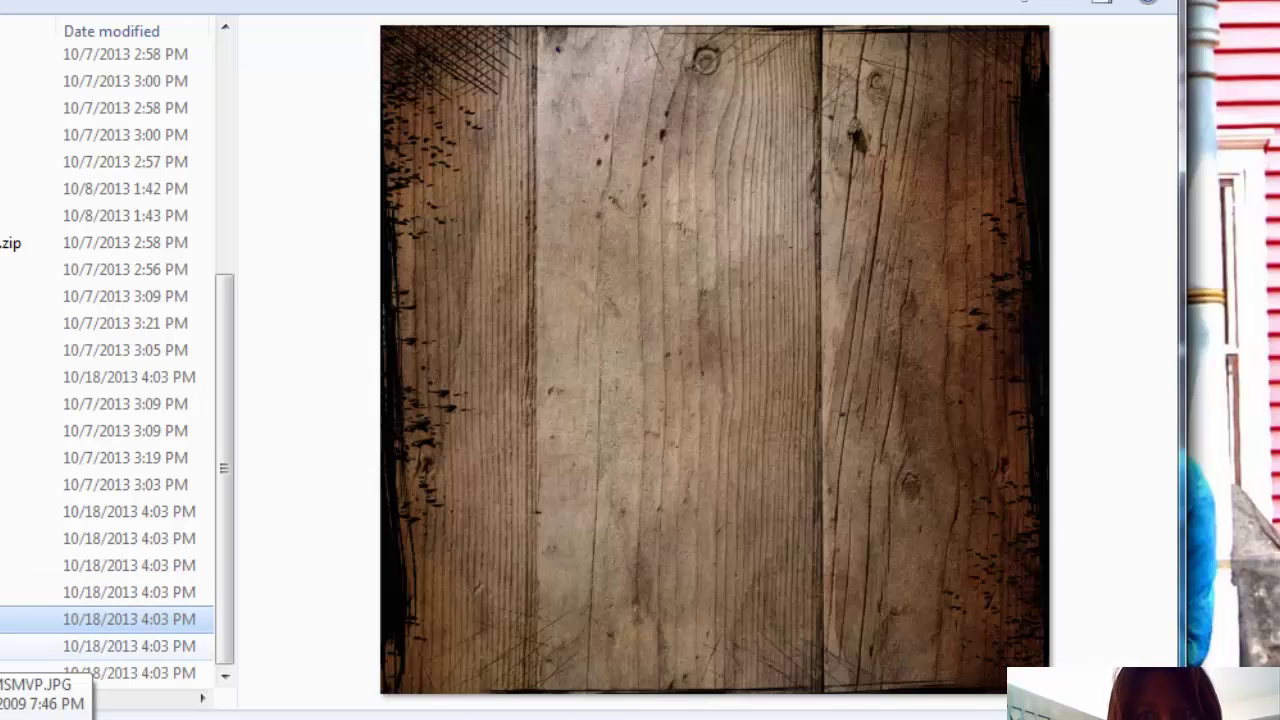
left_click(130, 646)
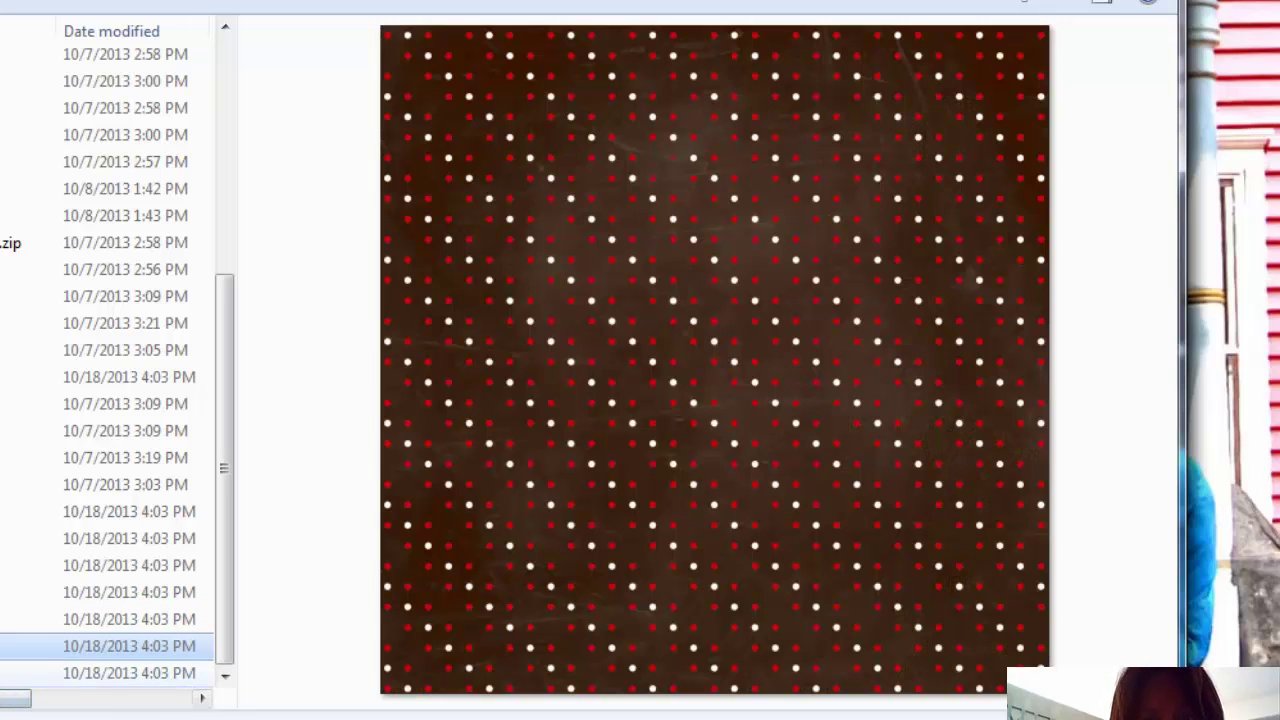
left_click(130, 673)
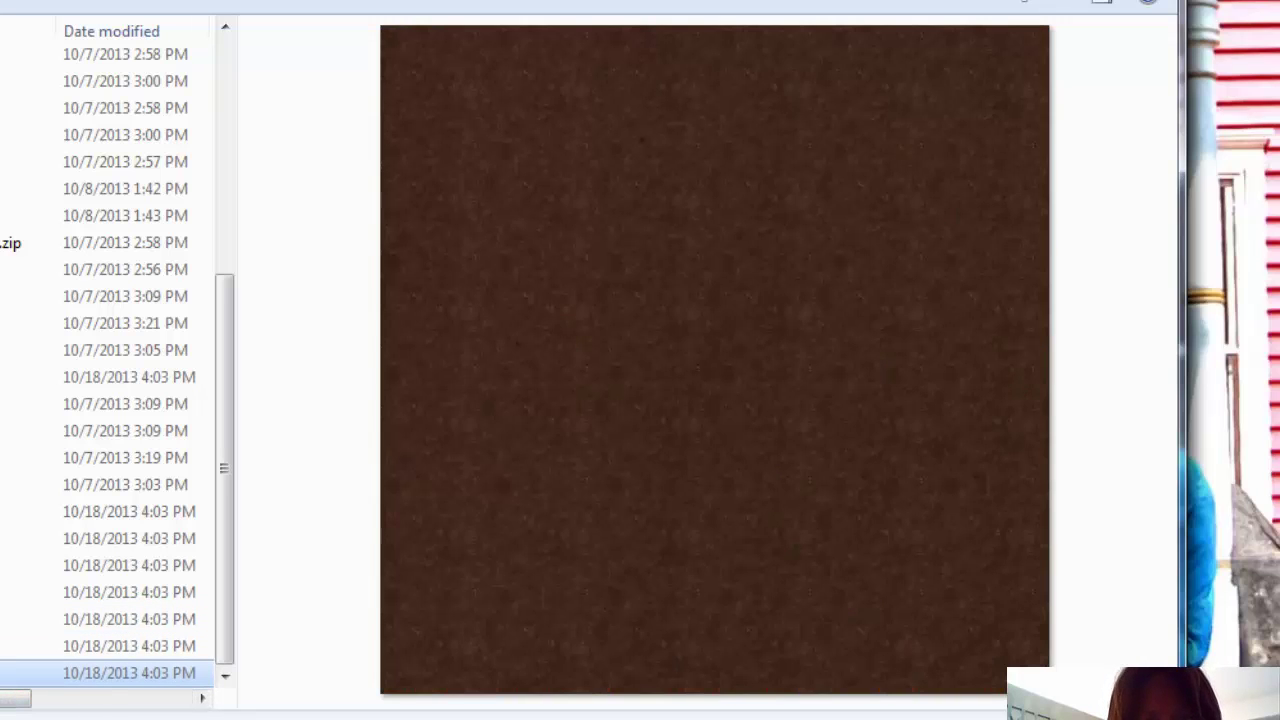
left_click(130, 619)
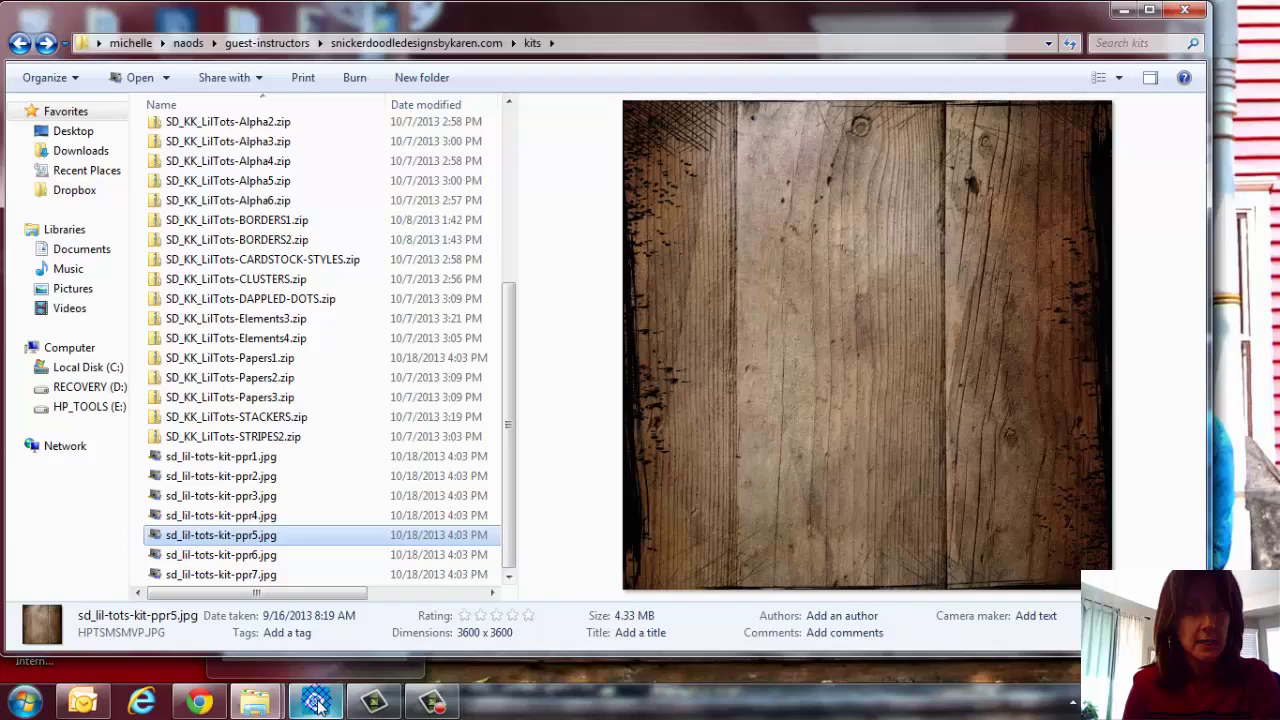
Open sd_lil-tots-kit-ppr5.jpg from the kits folder in Photoshop Elements
left_click(316, 703)
left_click(59, 16)
left_click(72, 56)
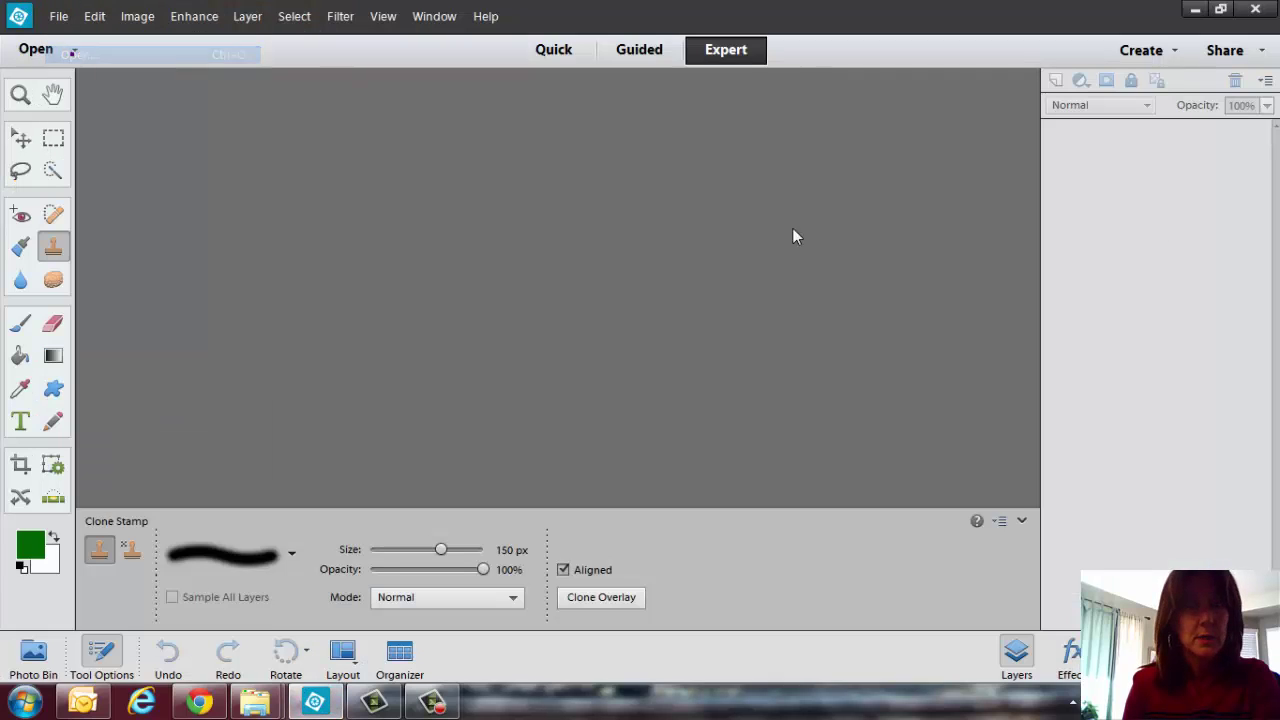
left_click(418, 106)
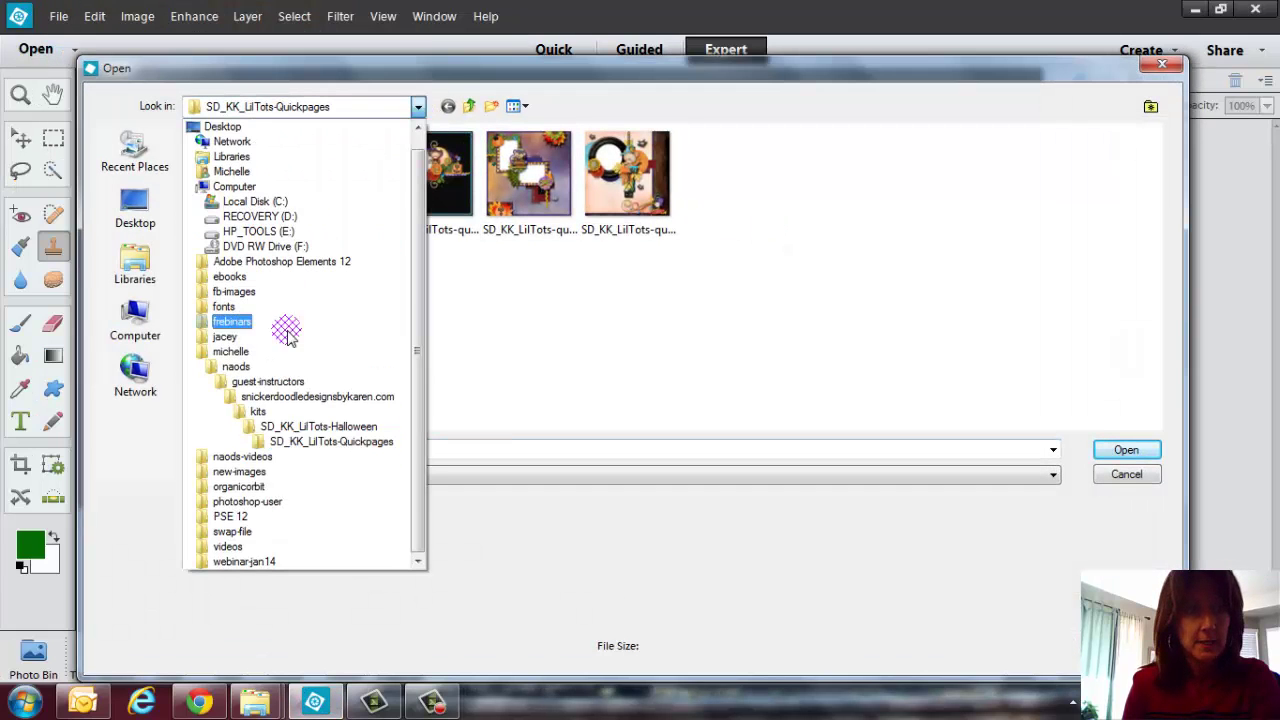
left_click(240, 414)
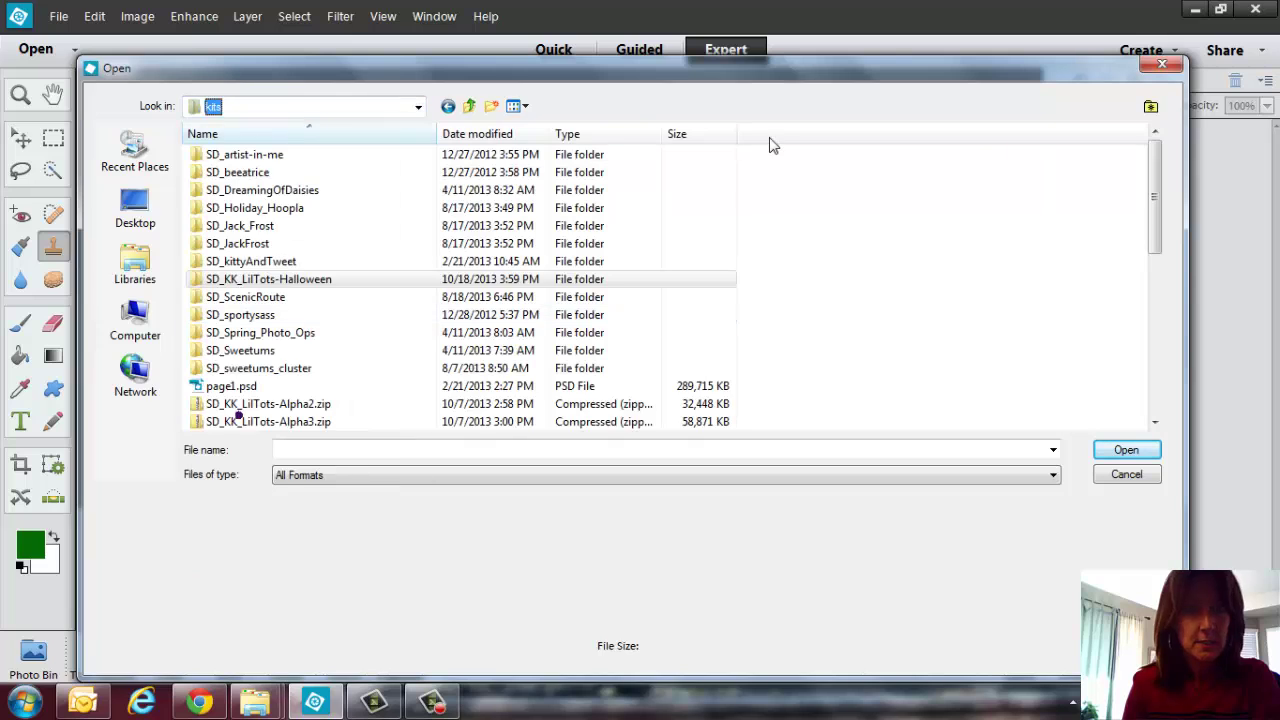
left_click_drag(1155, 220, 1155, 375)
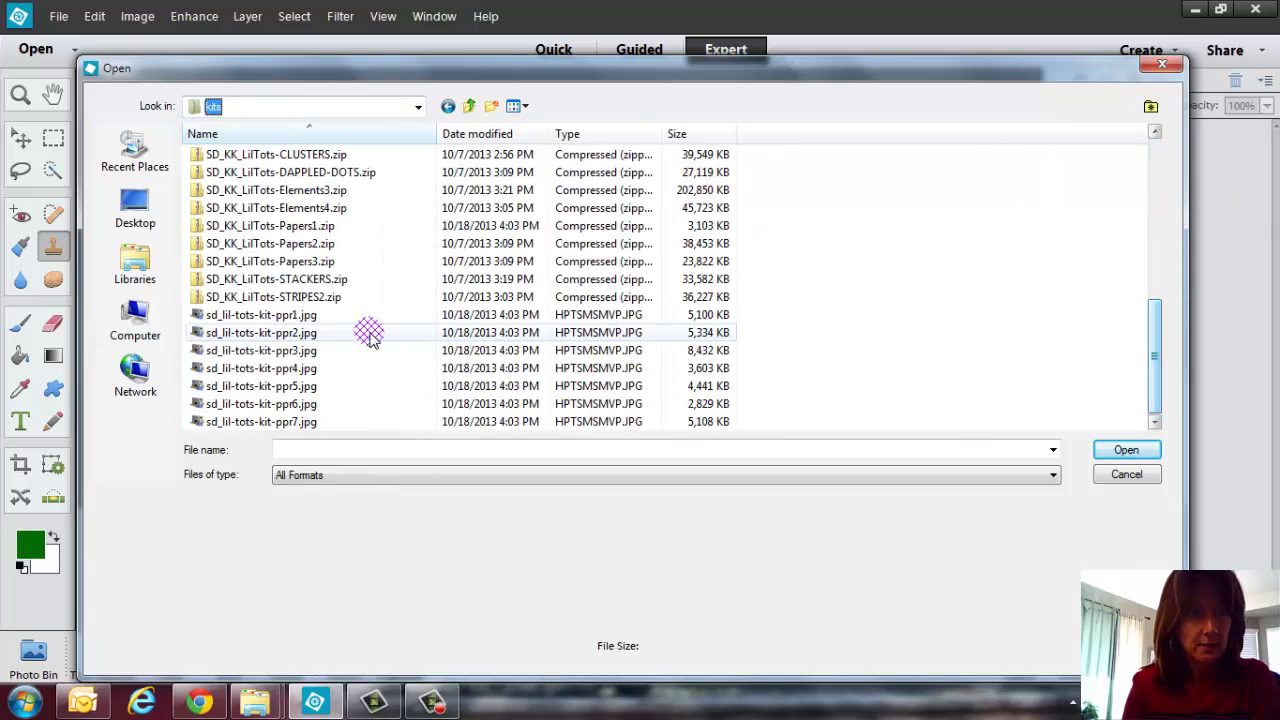
left_click(300, 315)
key("Down")
key("Down")
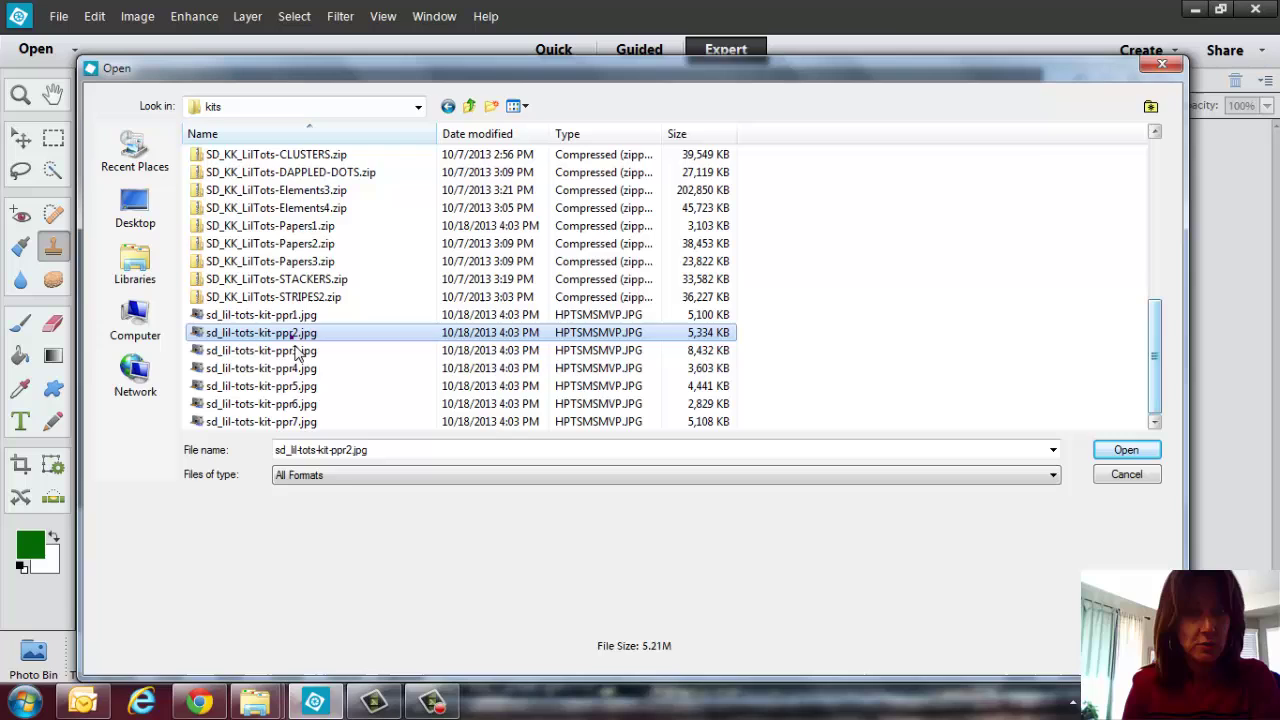
key("Down")
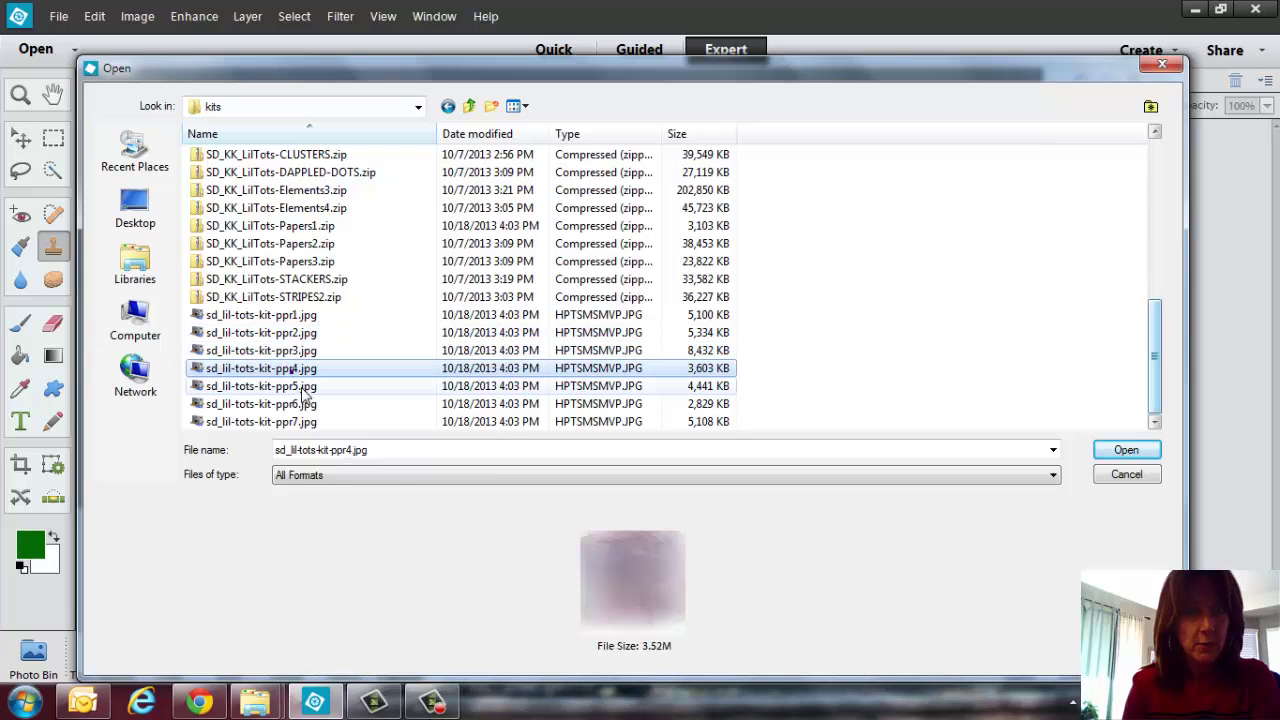
left_click(296, 386)
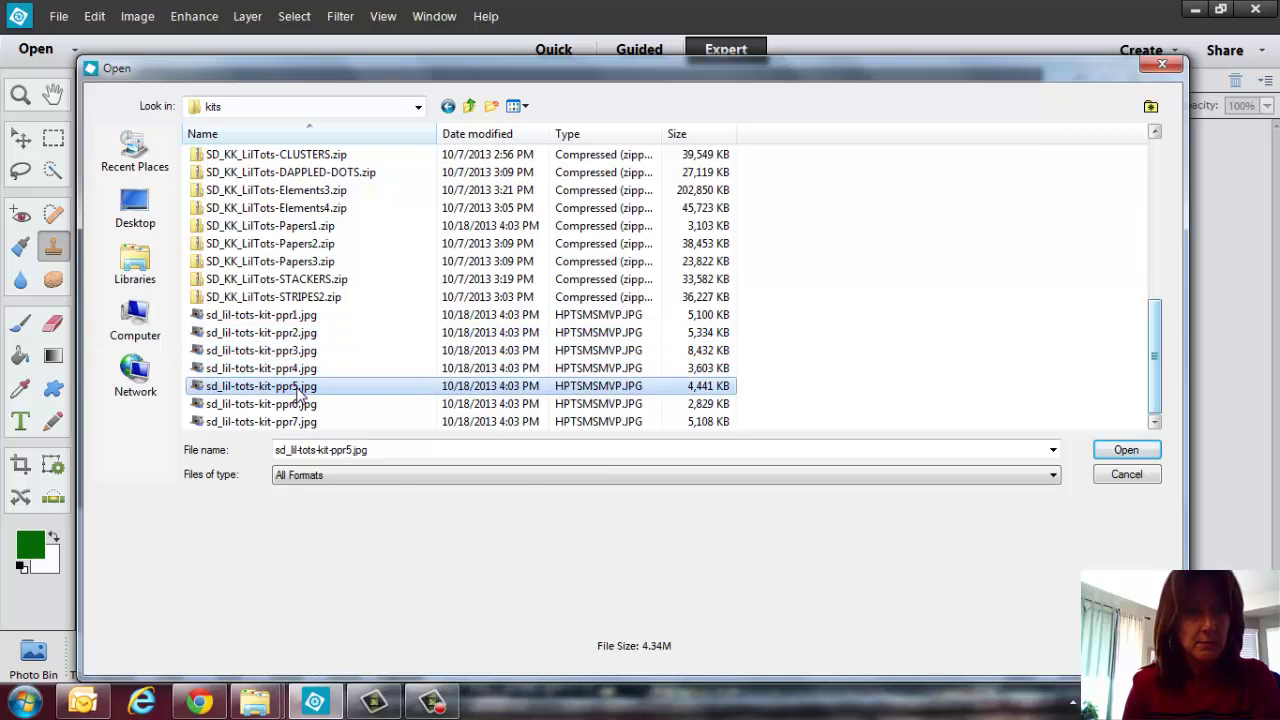
left_click(1127, 452)
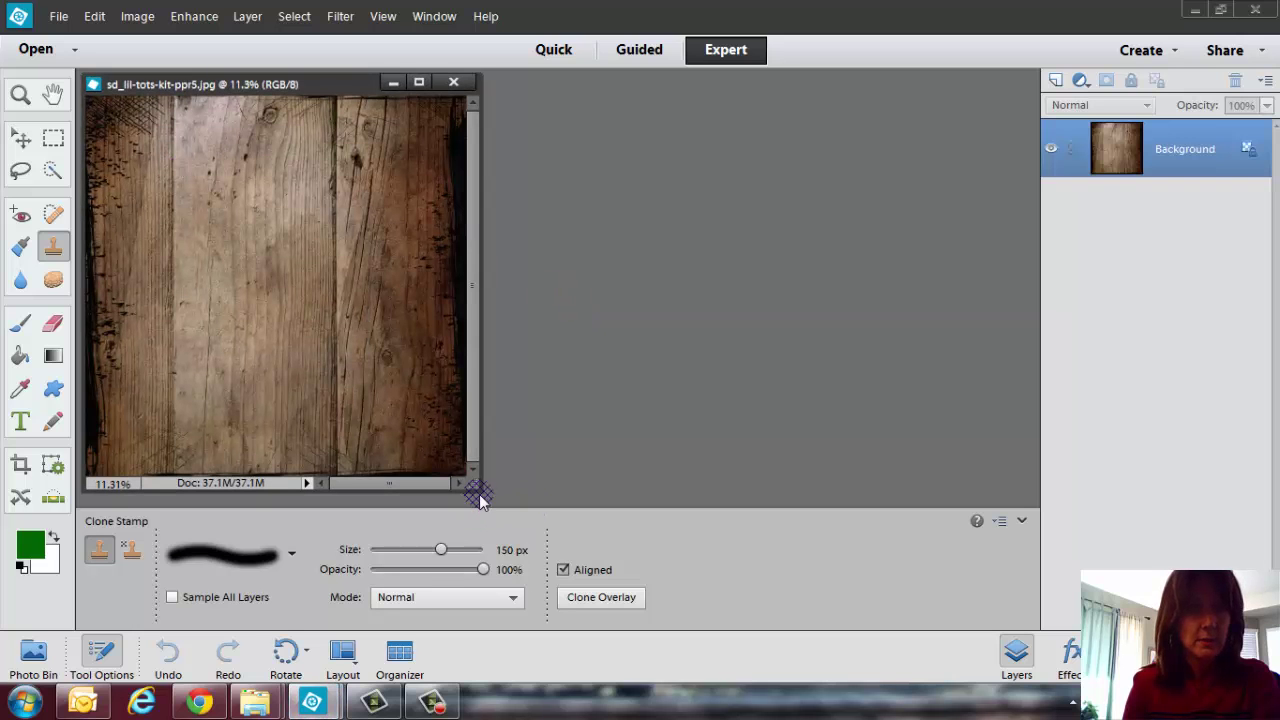
Enlarge the document window and zoom in until the wood paper fills it
left_click_drag(478, 497, 936, 650)
left_click(20, 94)
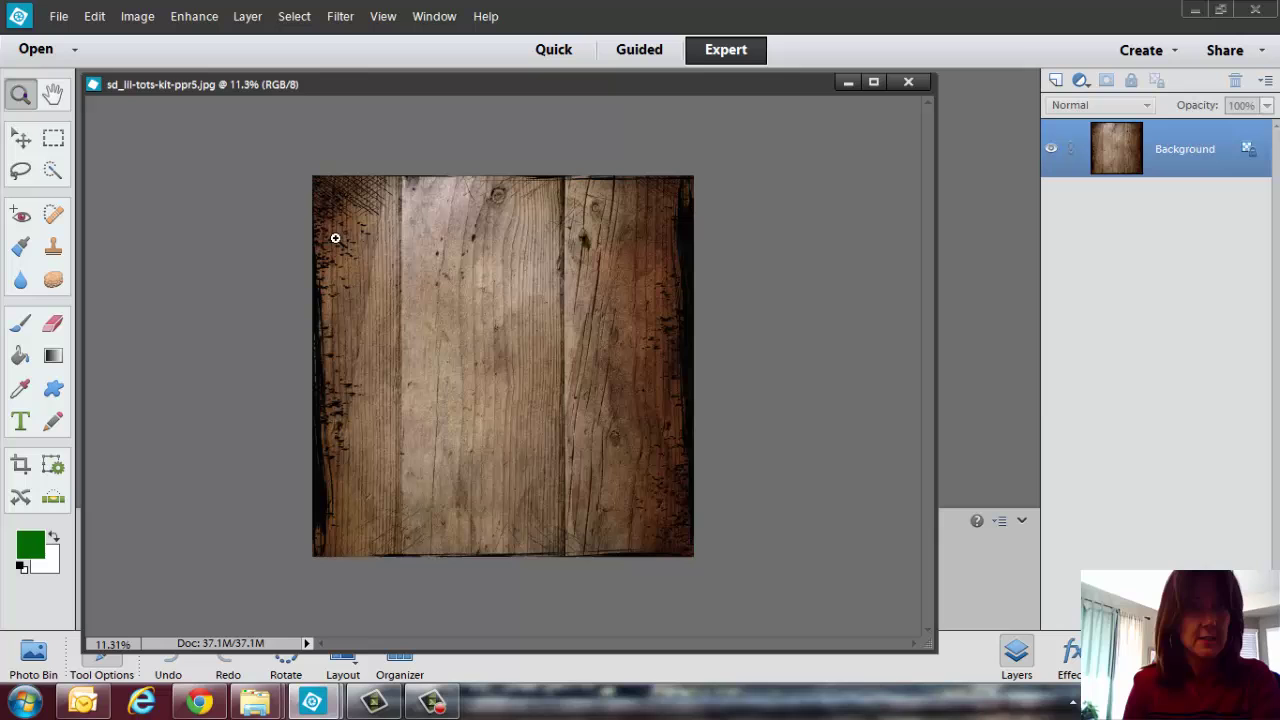
left_click(637, 382)
left_click(675, 356)
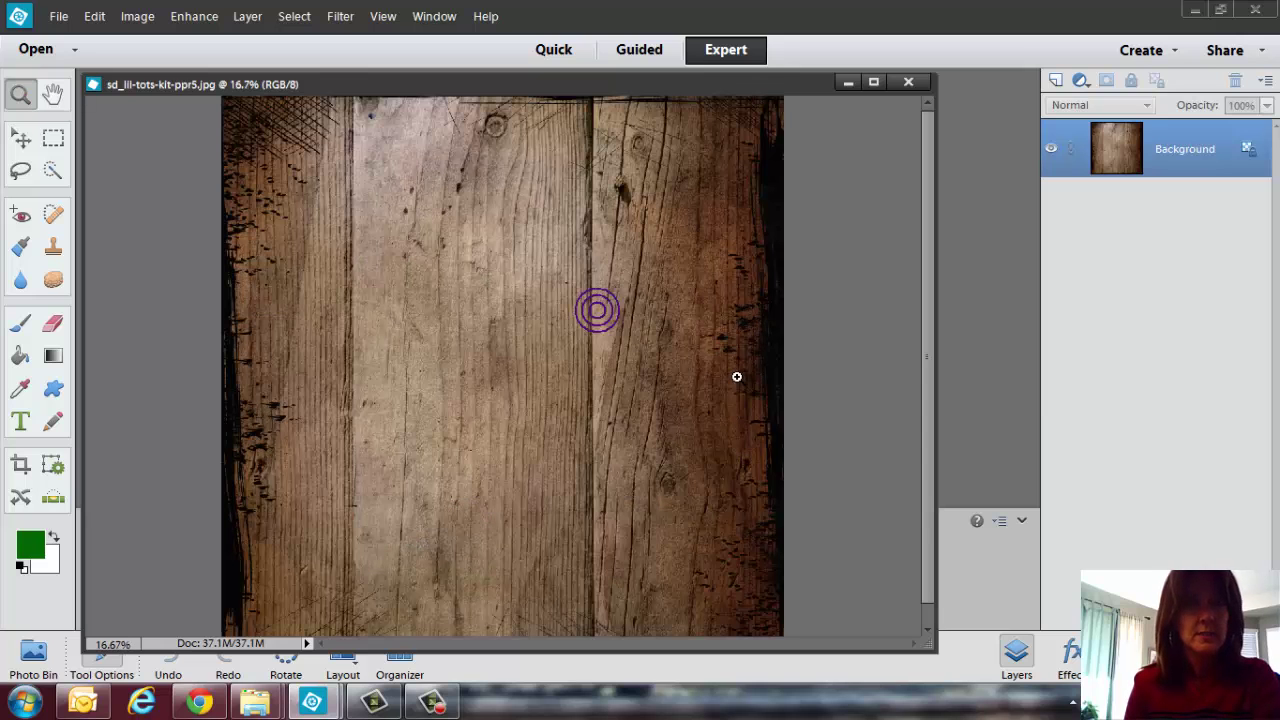
Open the cowboy and cooking bear PNGs together from the SD_KK_LilTots-Elements folder
left_click(47, 14)
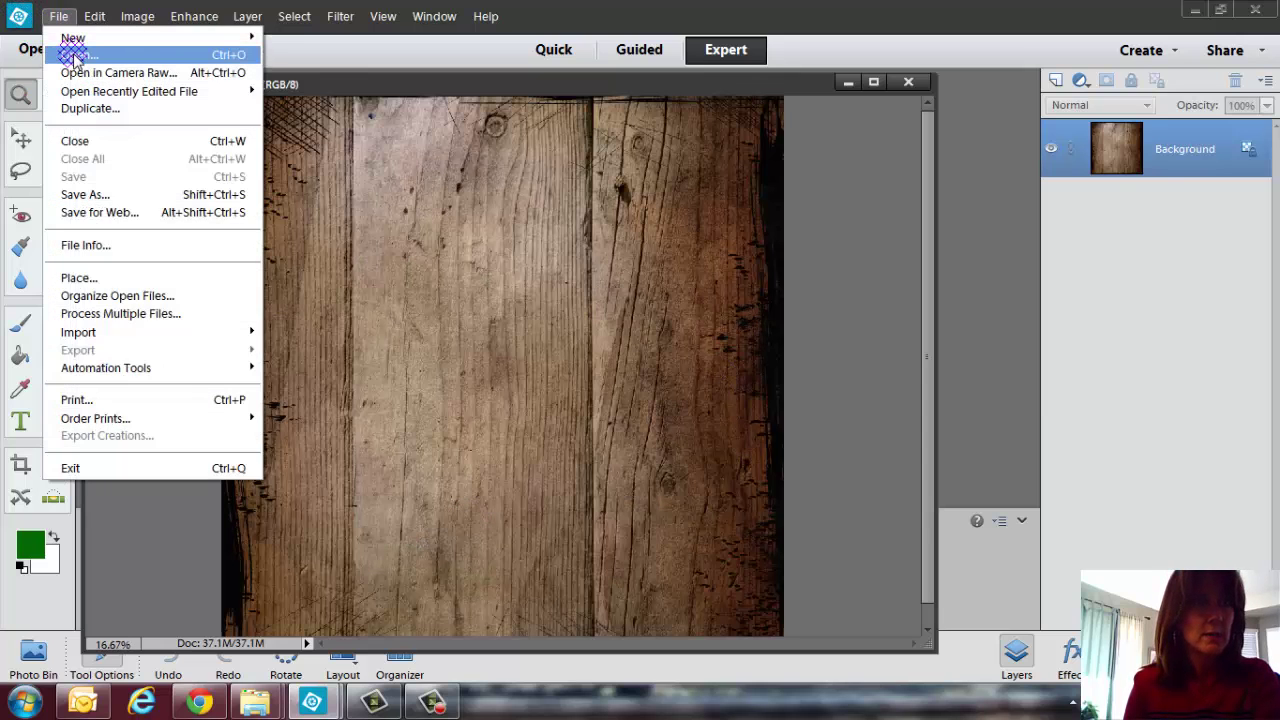
left_click(64, 54)
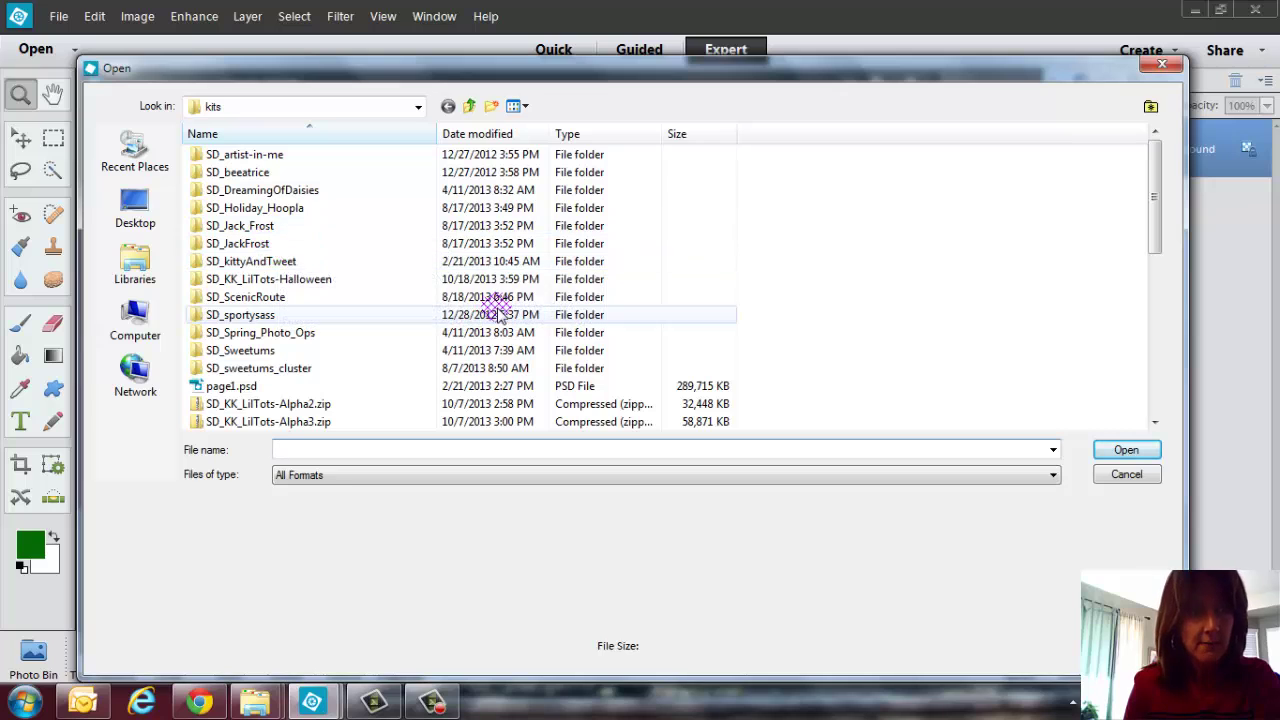
double_click(296, 282)
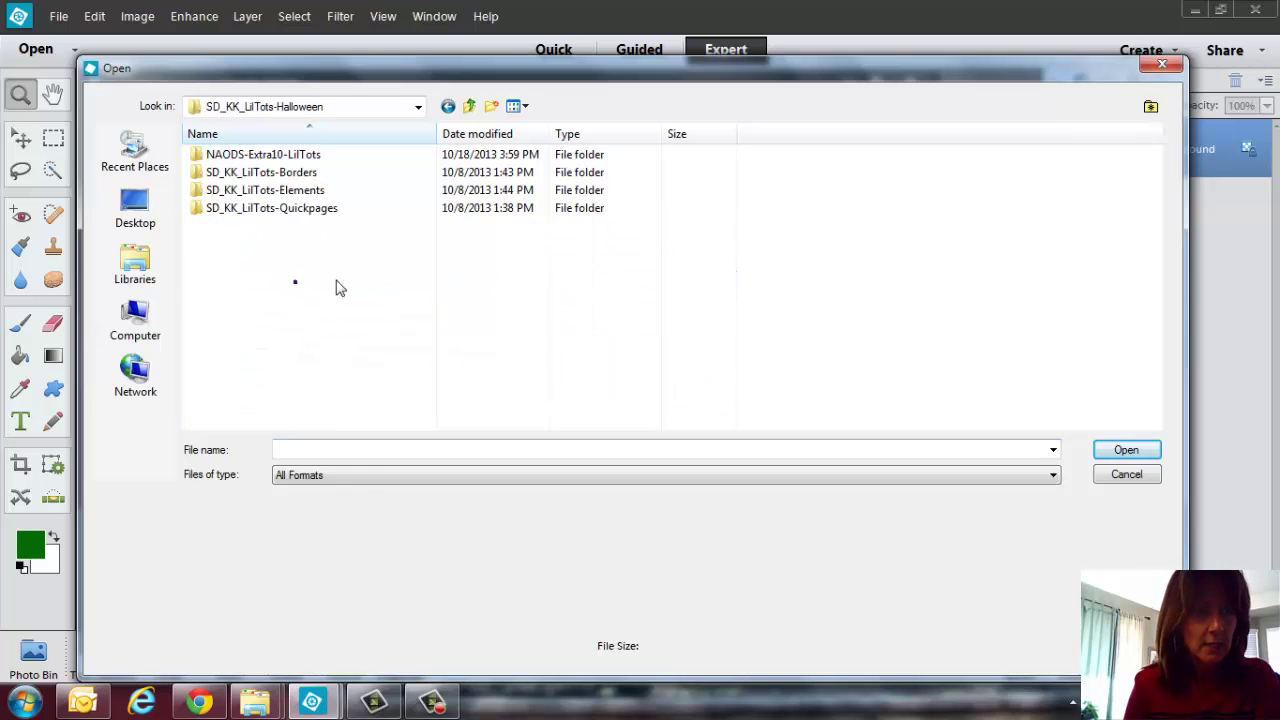
double_click(310, 200)
left_click_drag(1000, 362, 565, 170)
left_click(1090, 452)
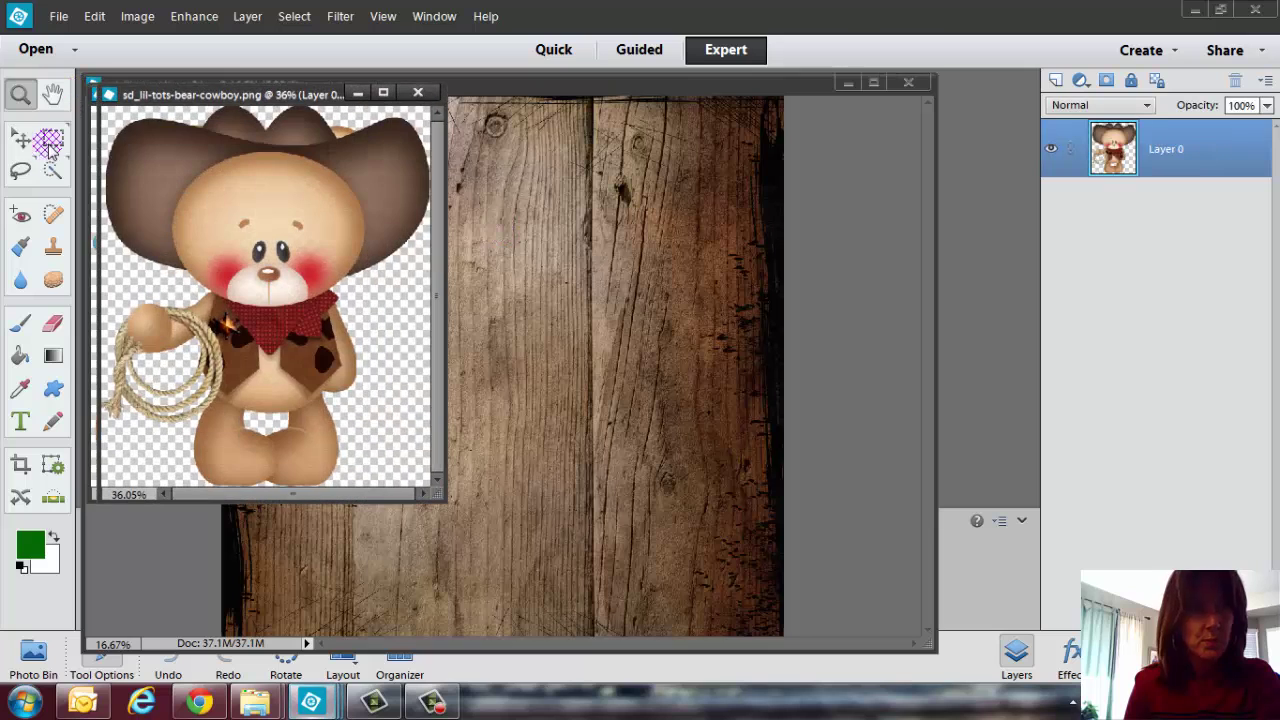
Drag both bears onto the wood paper as new layers and close their source windows
left_click(17, 138)
left_click_drag(378, 237, 537, 257)
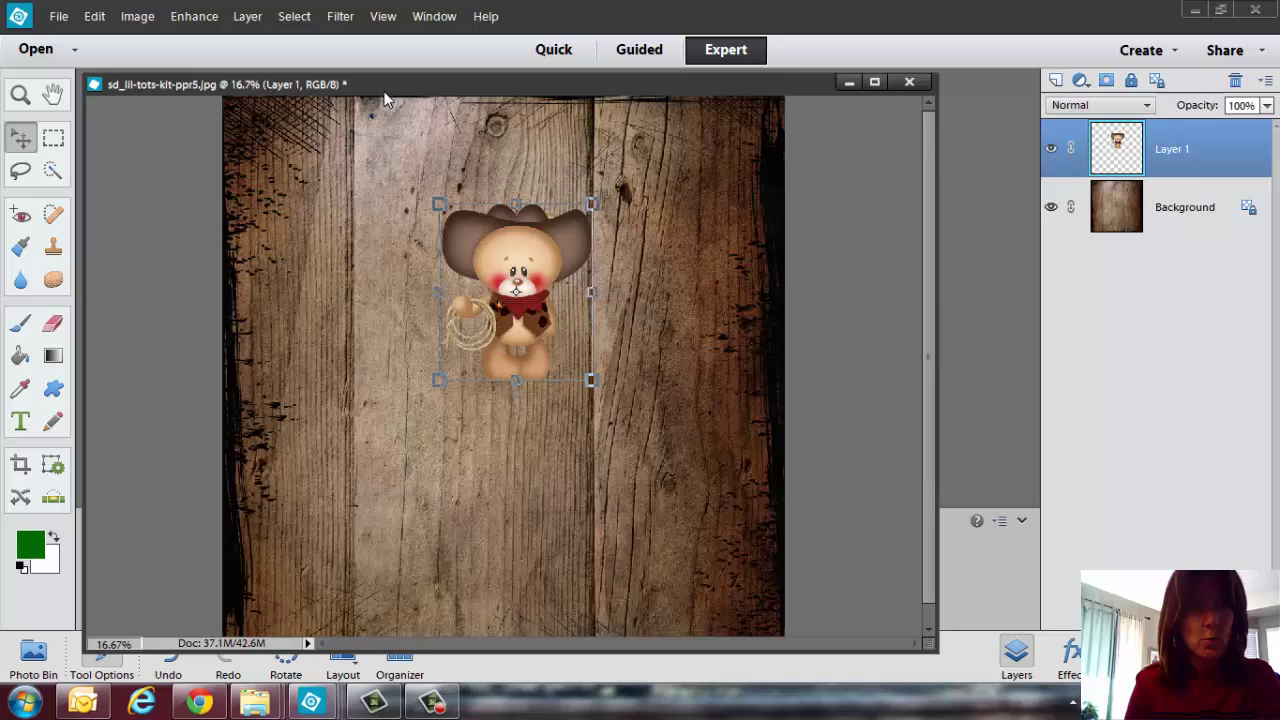
left_click_drag(265, 92, 394, 96)
left_click(150, 158)
left_click(416, 93)
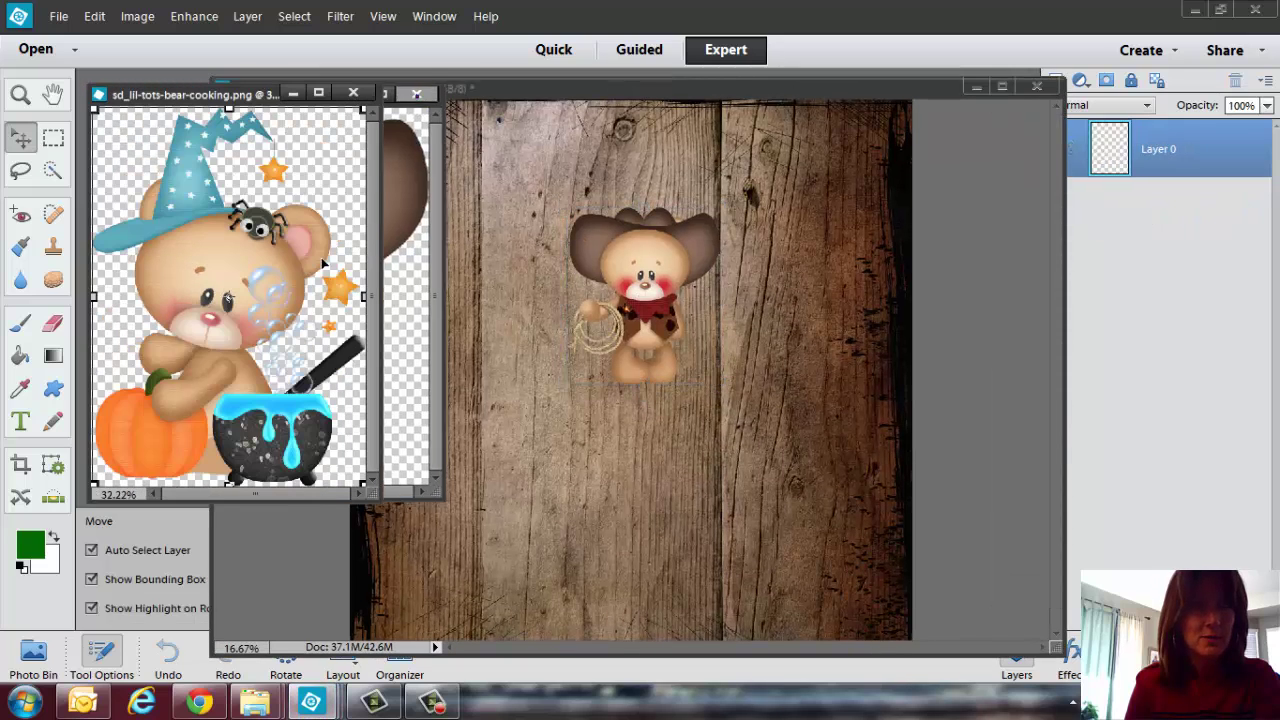
left_click_drag(797, 318, 797, 318)
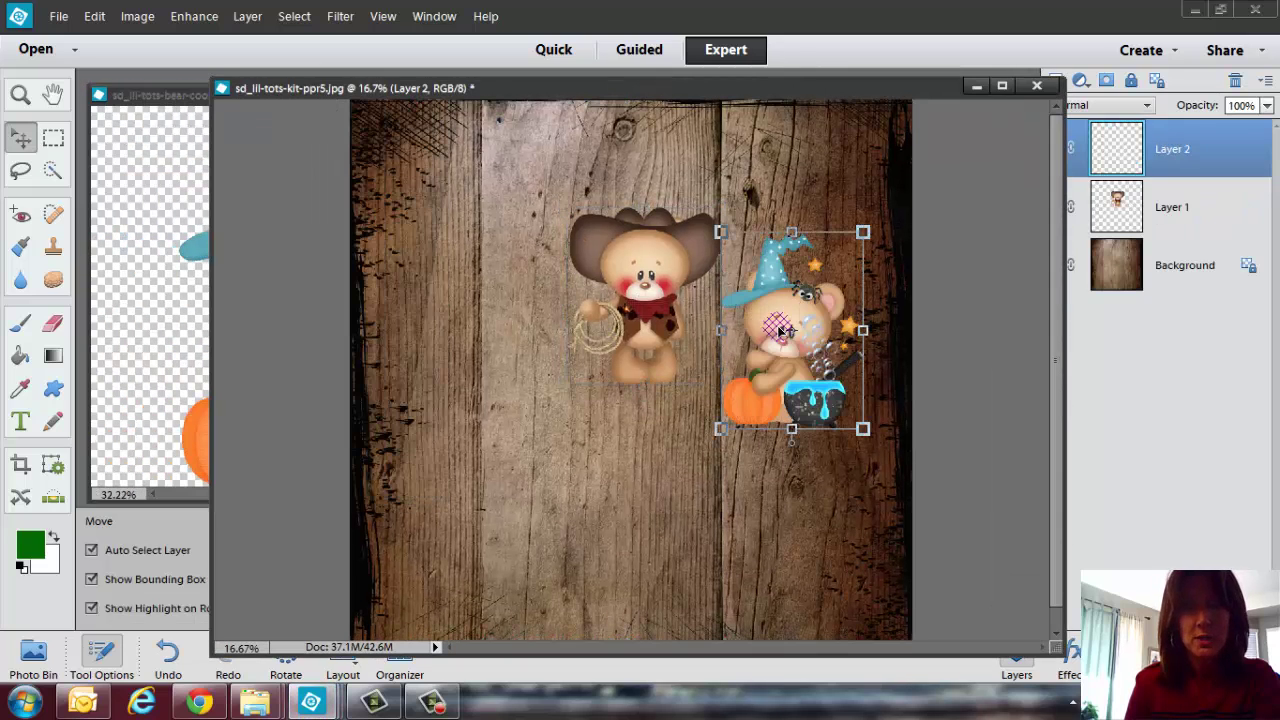
left_click(150, 295)
left_click(352, 93)
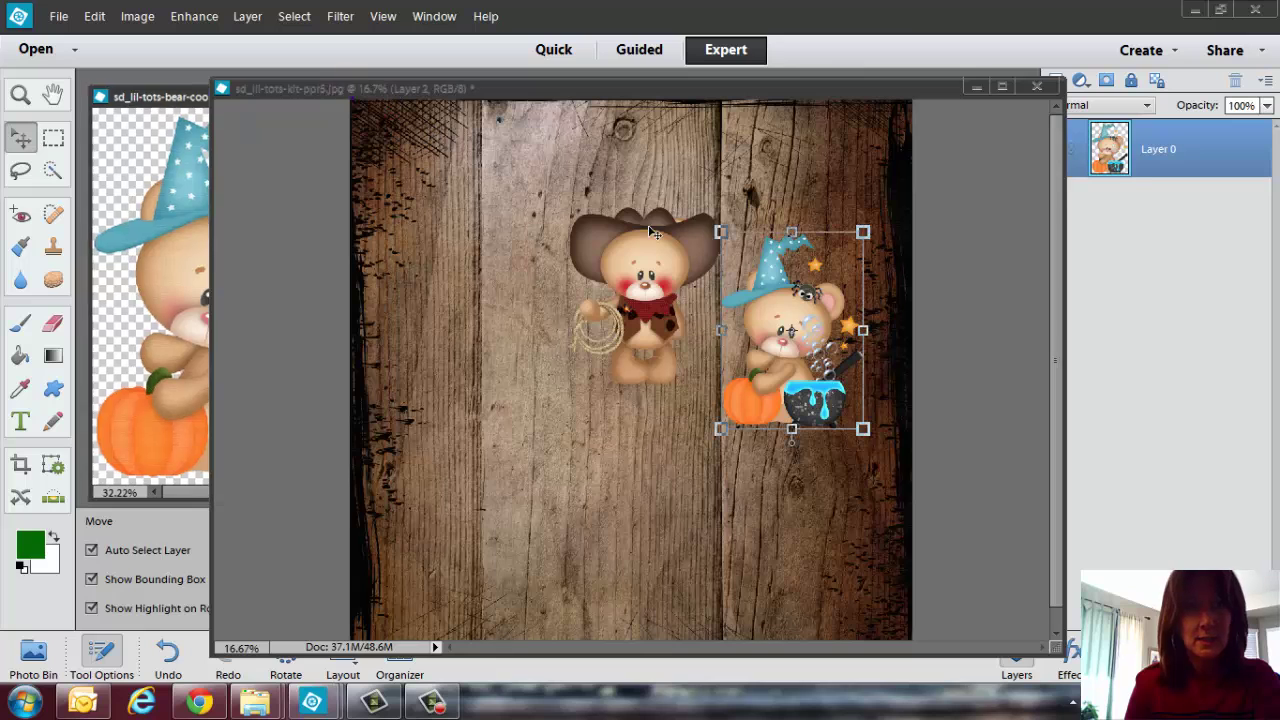
Place sd_lil-tots-bear-ladybug.png at the page's upper left and commit it
left_click(58, 17)
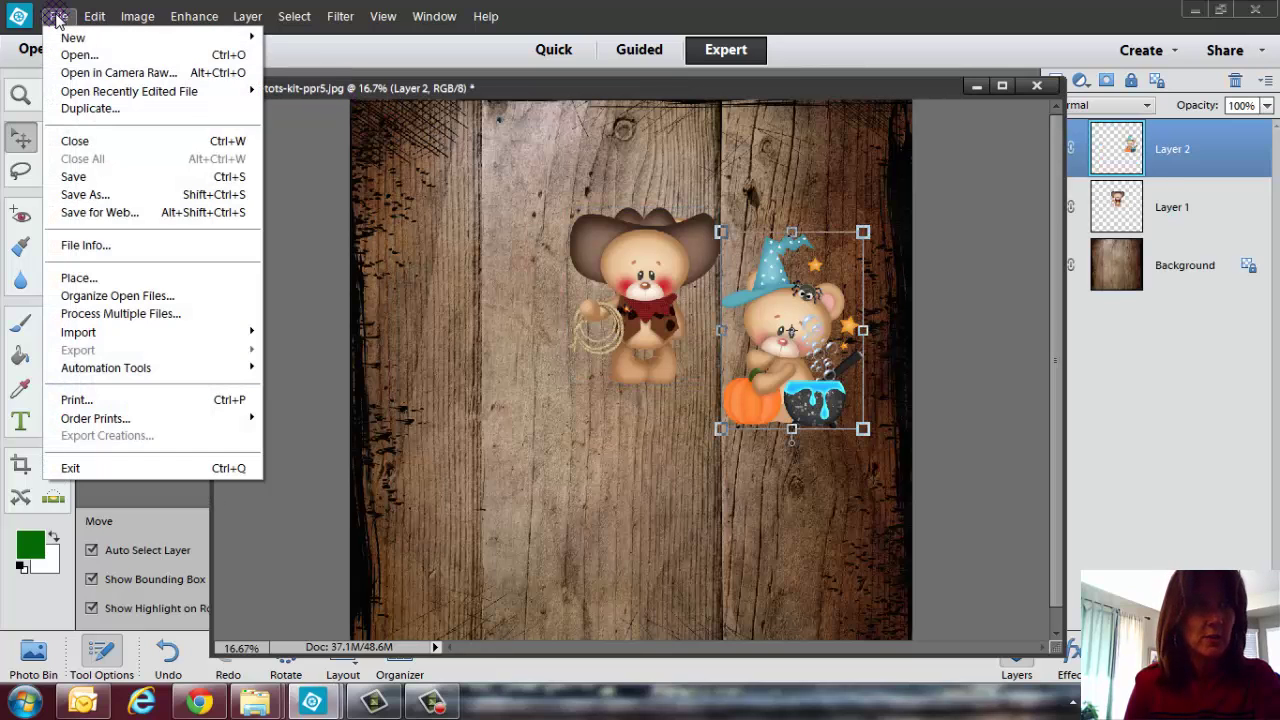
left_click(247, 282)
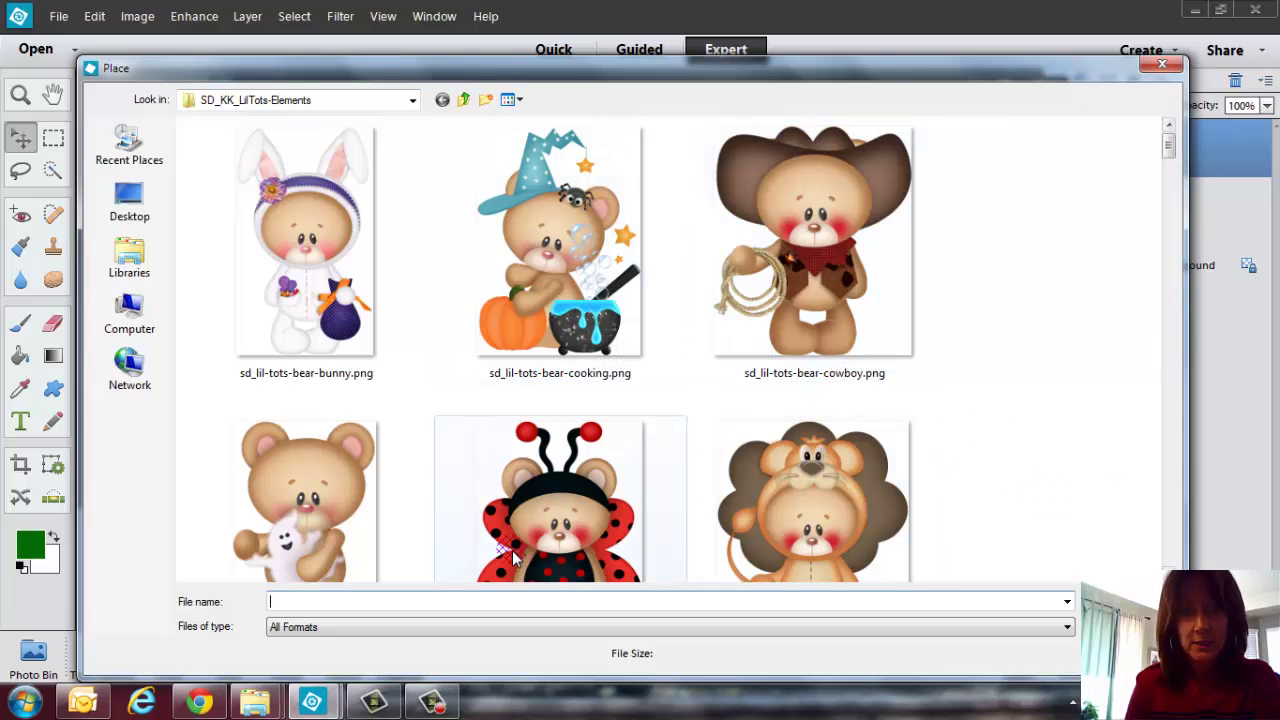
left_click(560, 500)
key("Return")
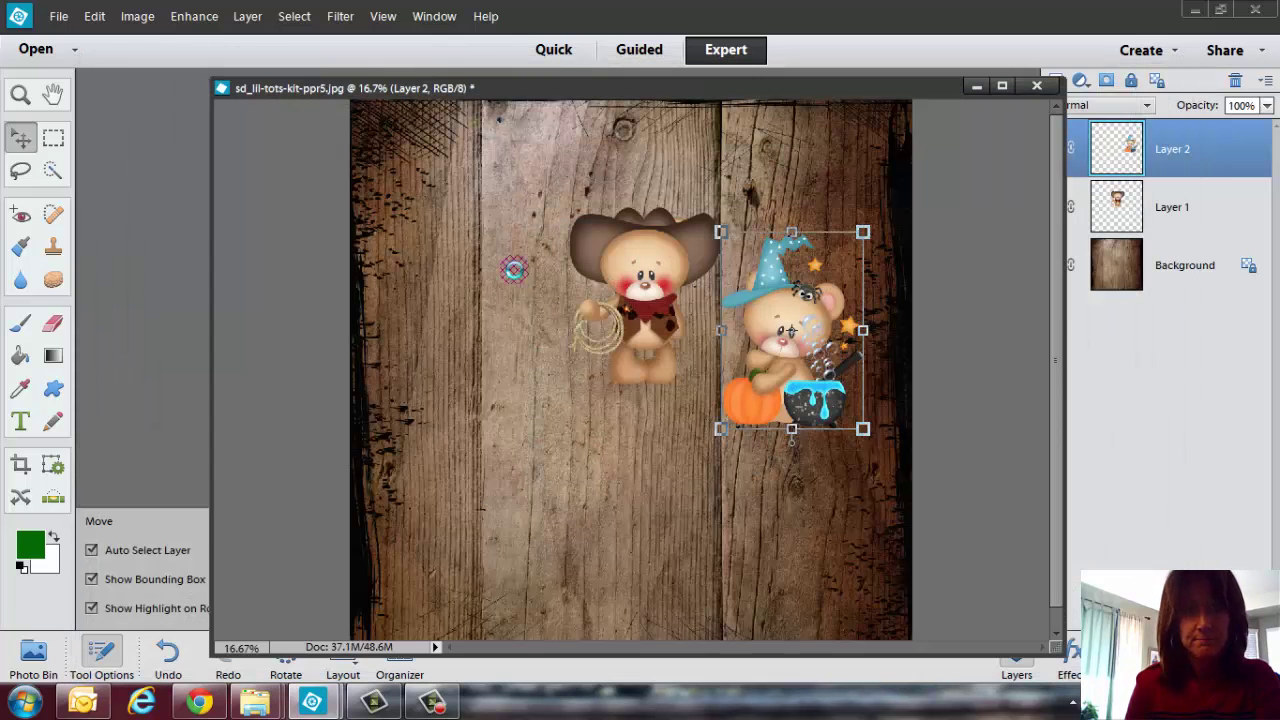
left_click_drag(598, 368, 421, 275)
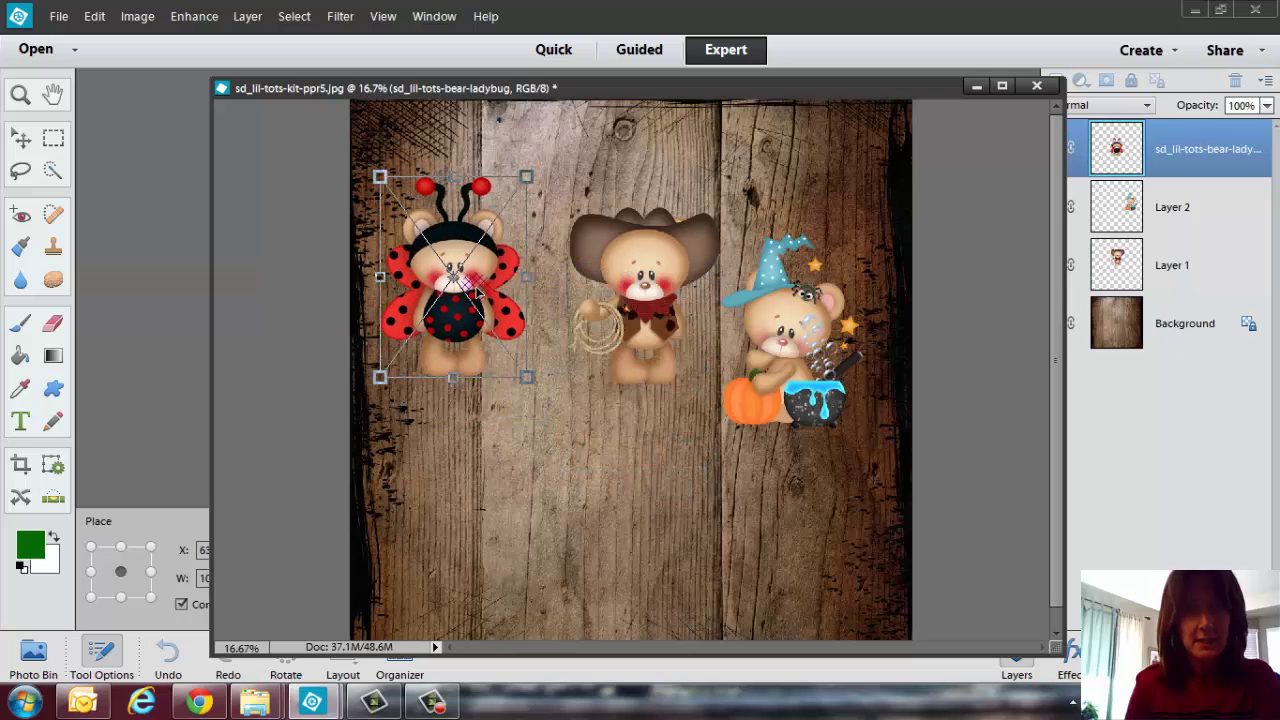
left_click(457, 395)
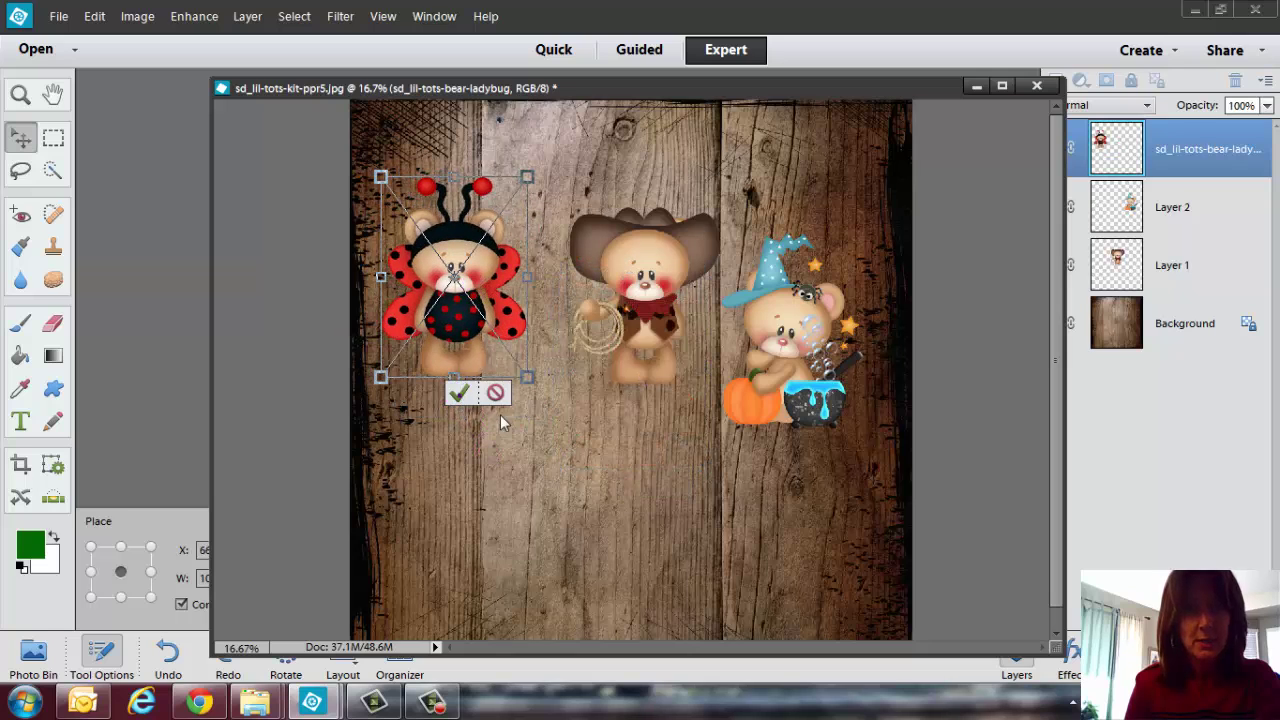
left_click(957, 453)
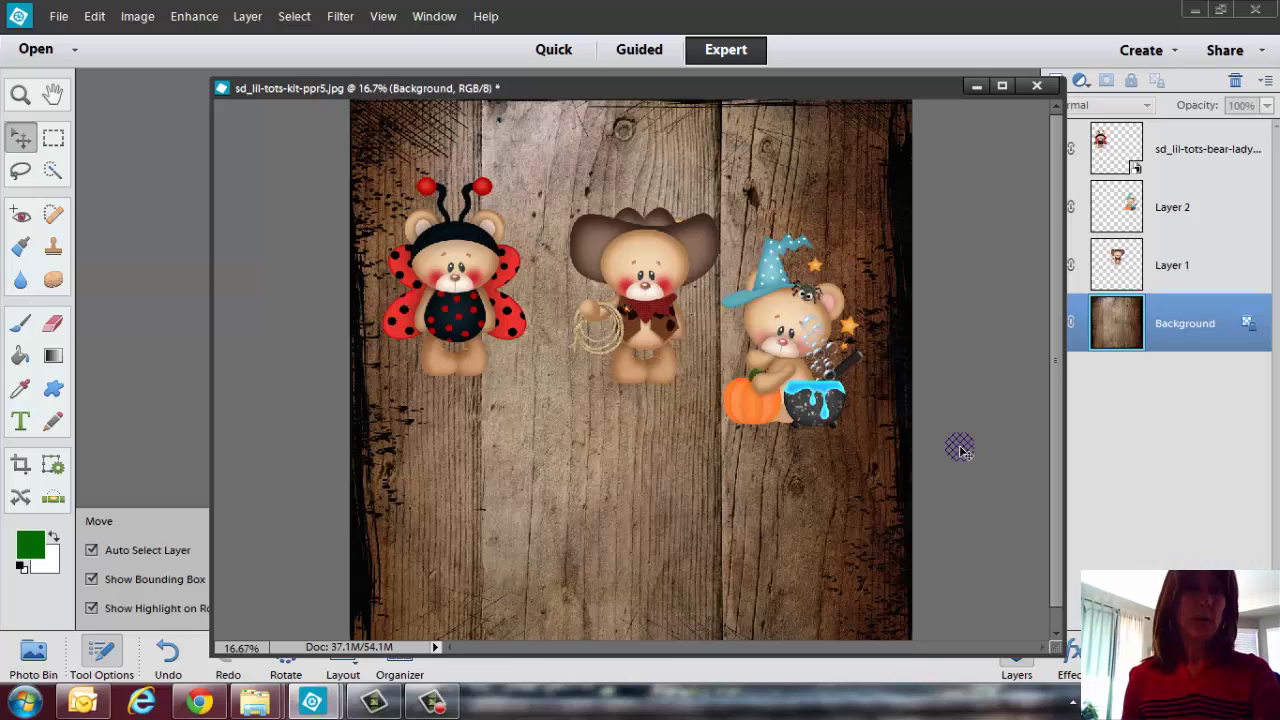
Place SD_KK_LilTots-border3.png from the SD_KK_LilTots-Borders folder onto the page
left_click(61, 16)
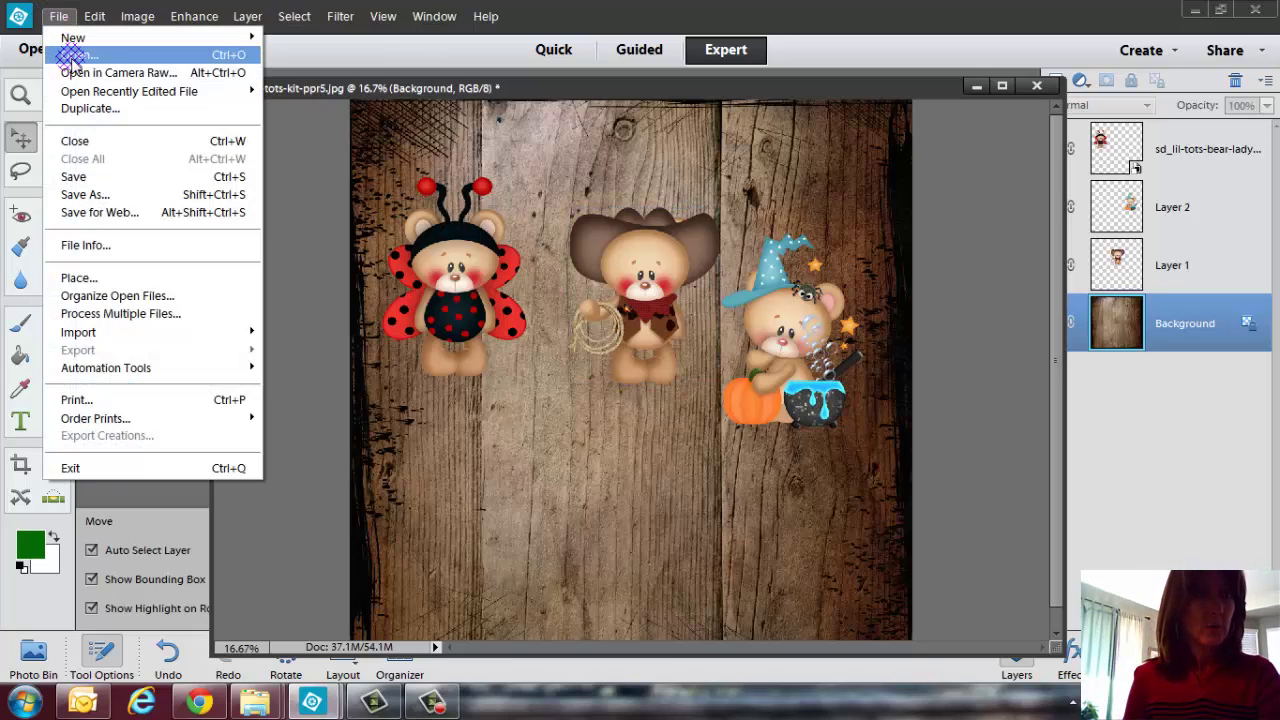
left_click(74, 56)
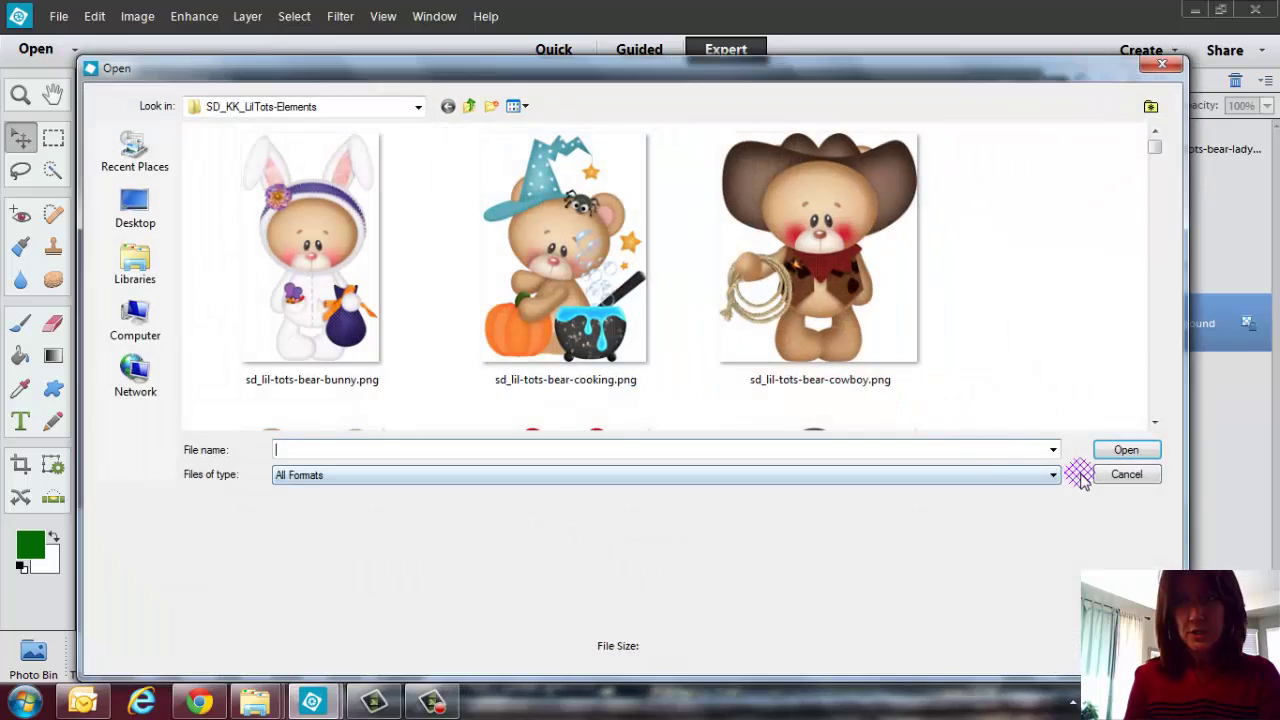
left_click(1110, 473)
left_click(59, 16)
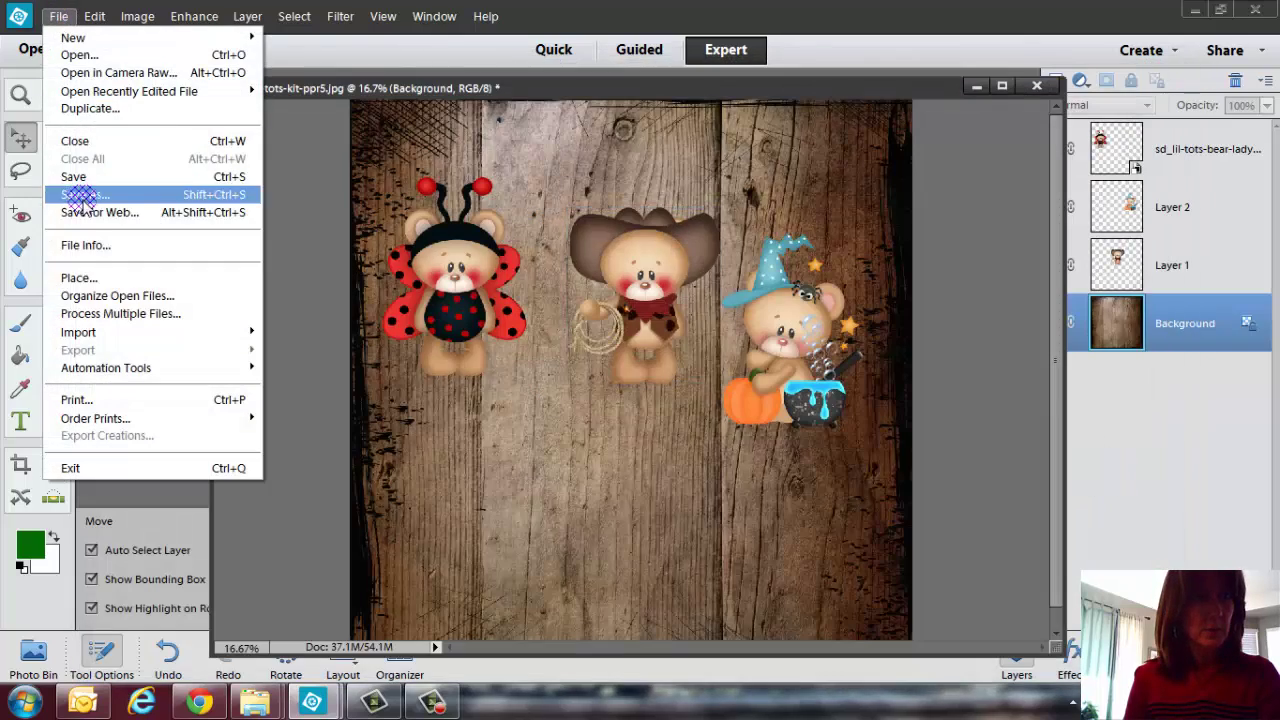
left_click(78, 278)
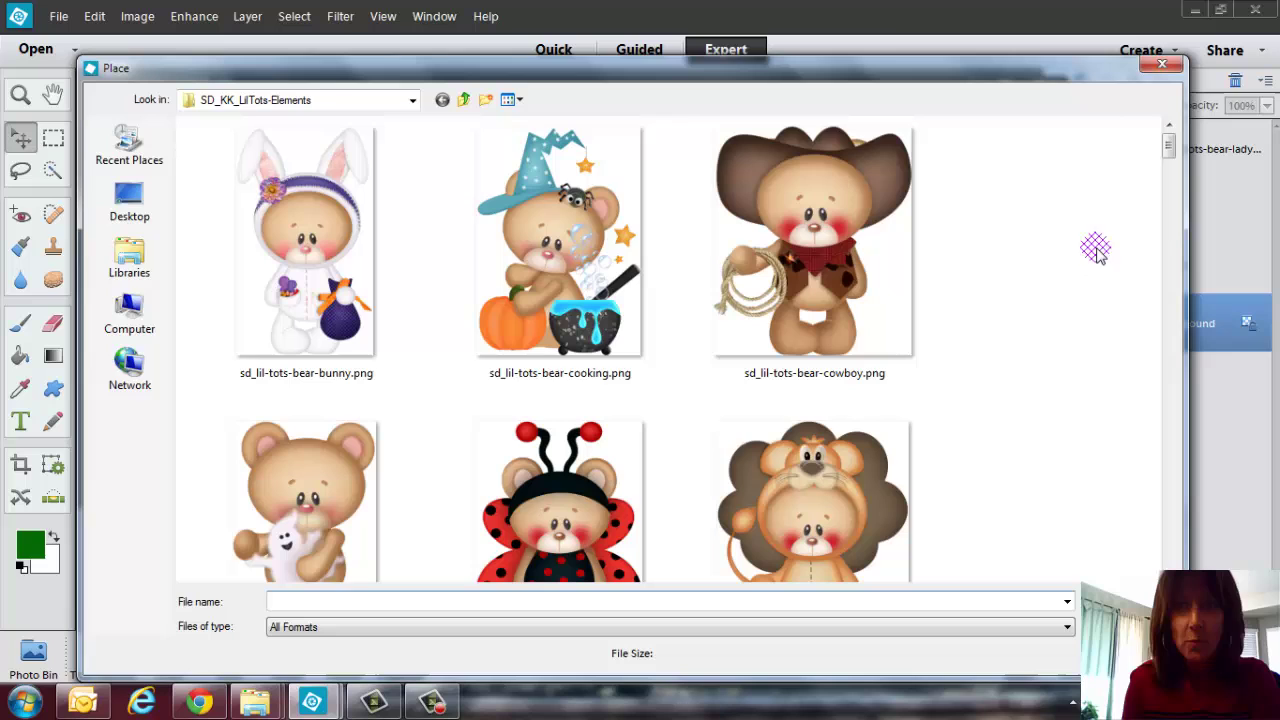
left_click(410, 100)
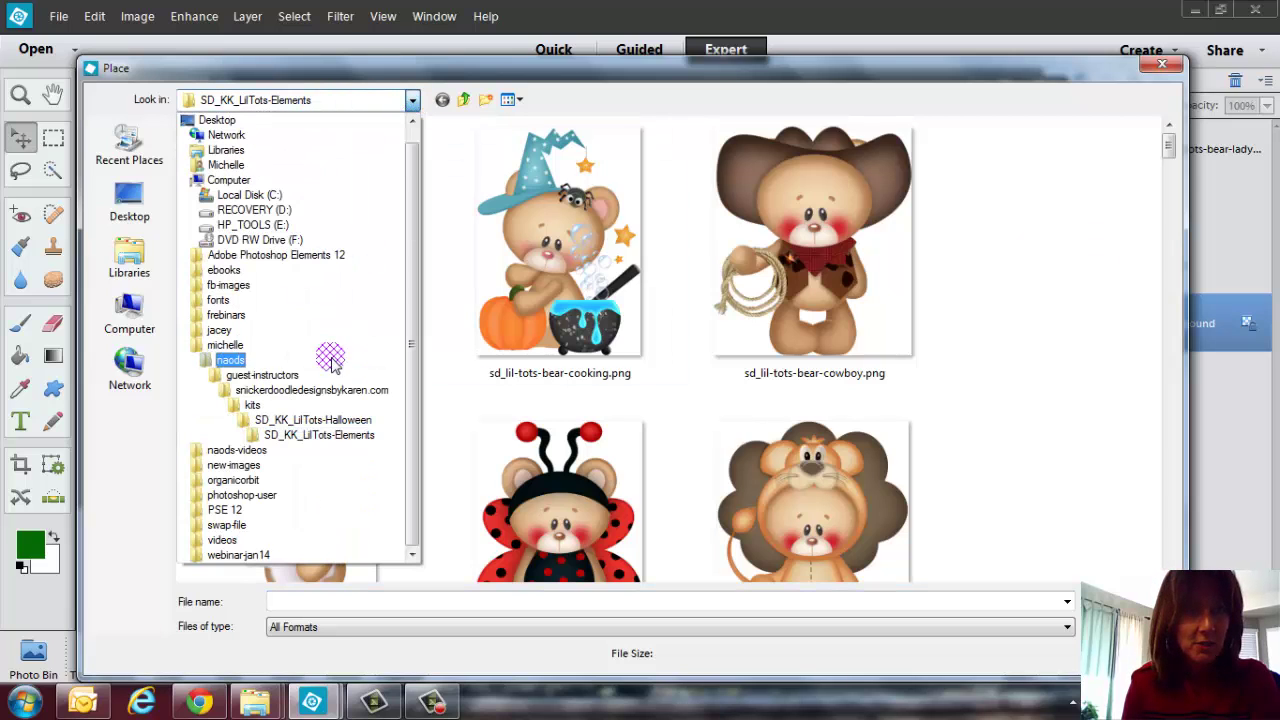
left_click(336, 418)
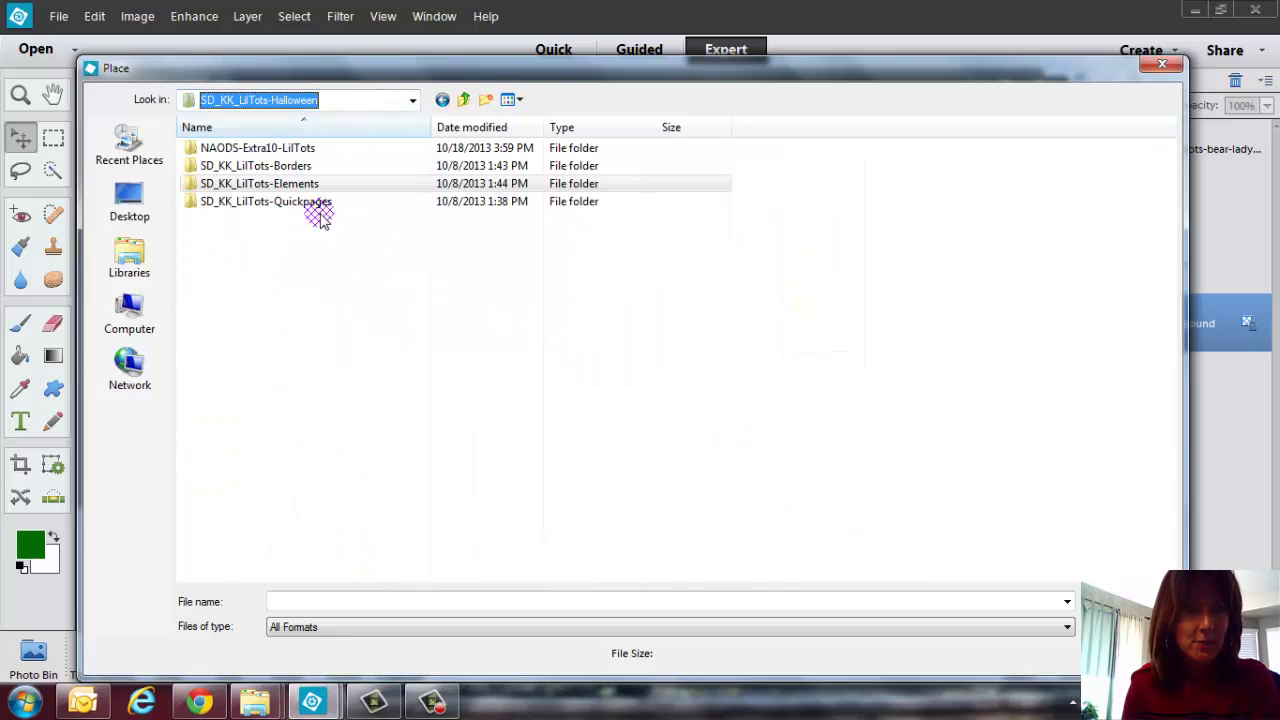
double_click(286, 165)
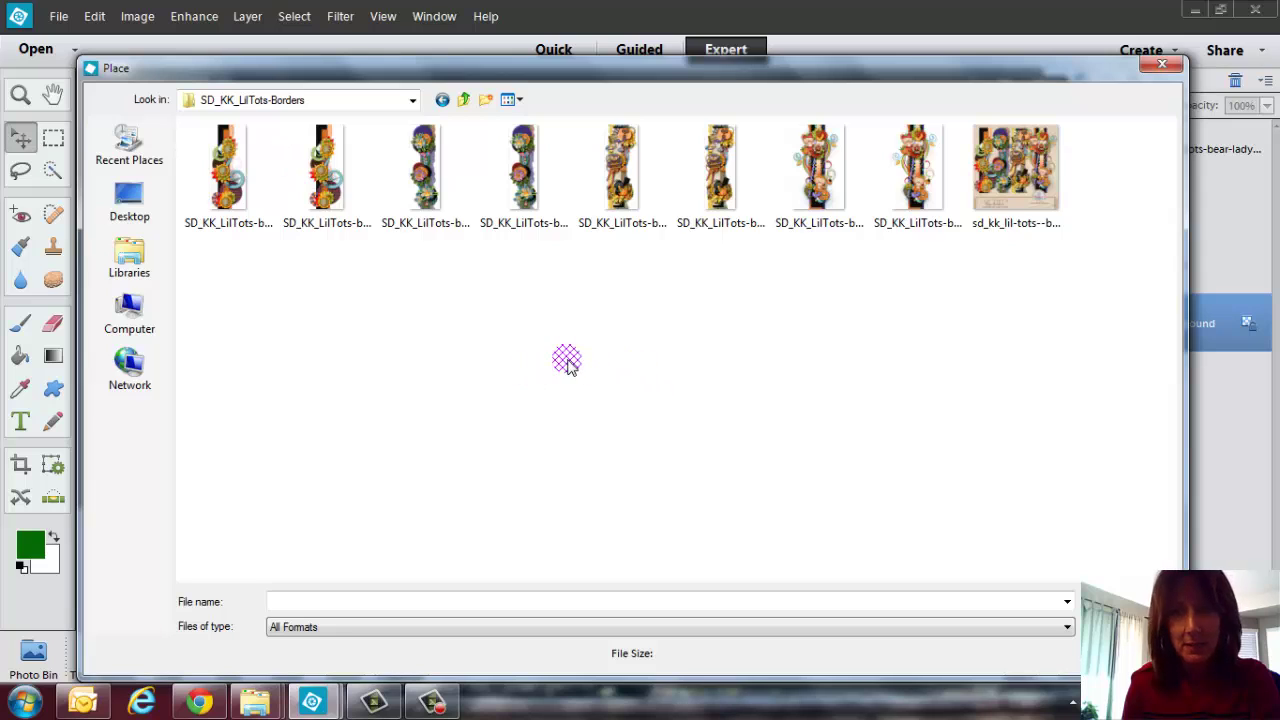
left_click(505, 180)
left_click(620, 178)
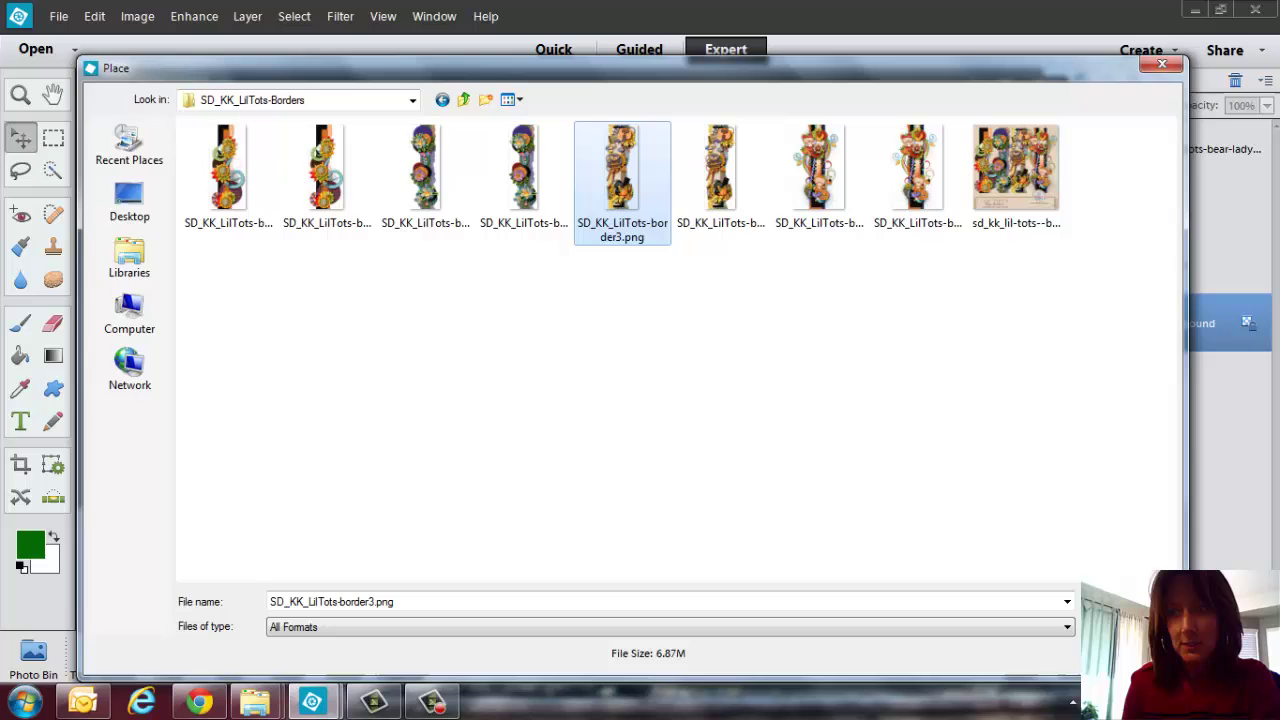
key("Return")
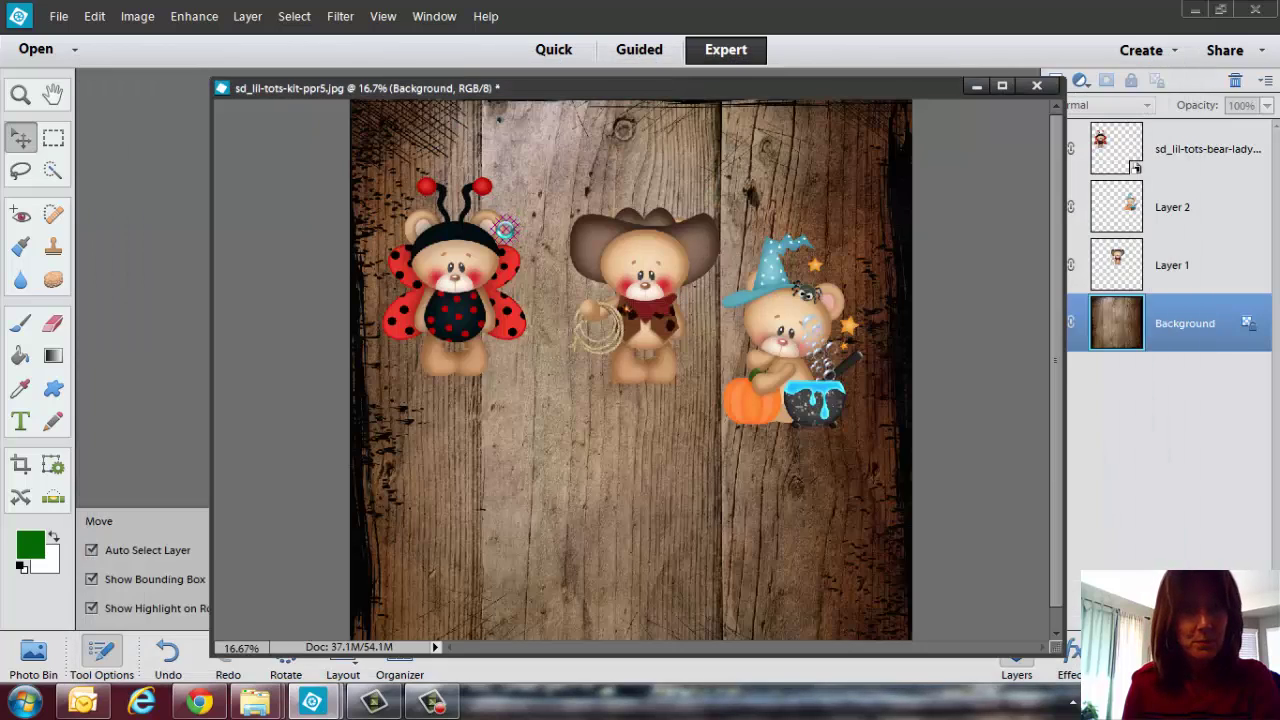
Move the border cluster to the page's left edge and commit it
left_click_drag(598, 414, 430, 426)
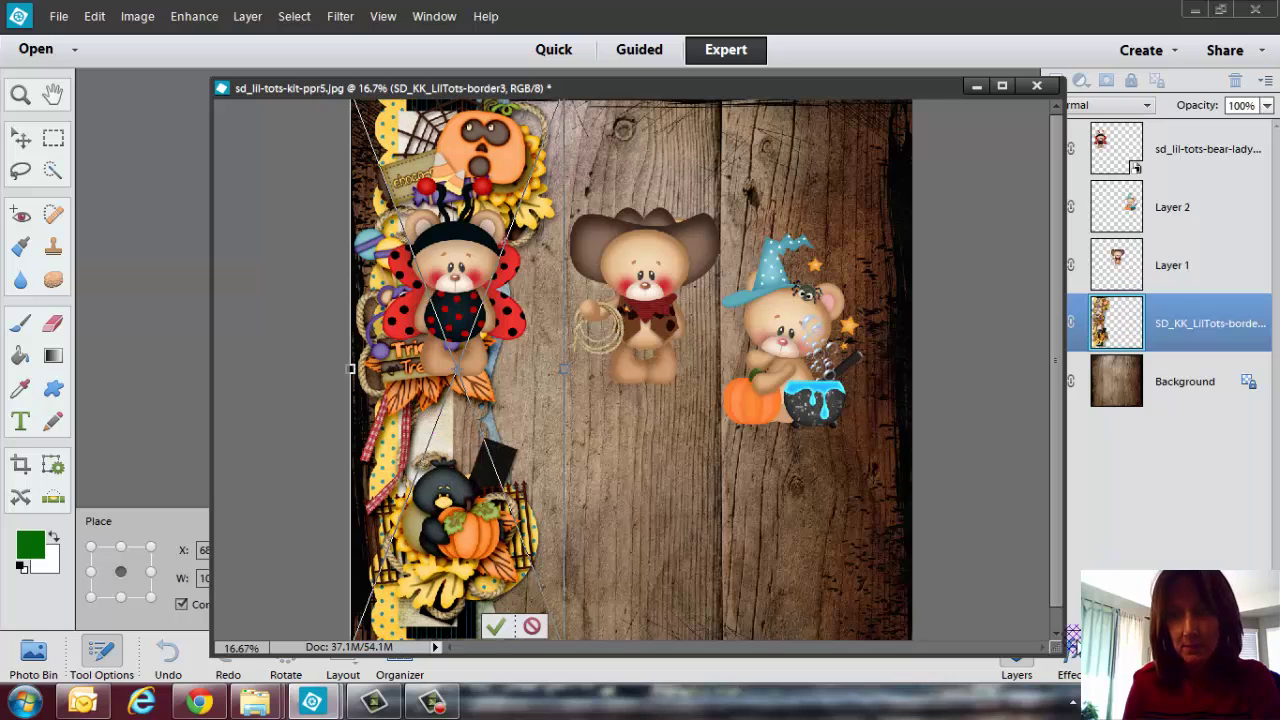
left_click_drag(1057, 647, 1117, 692)
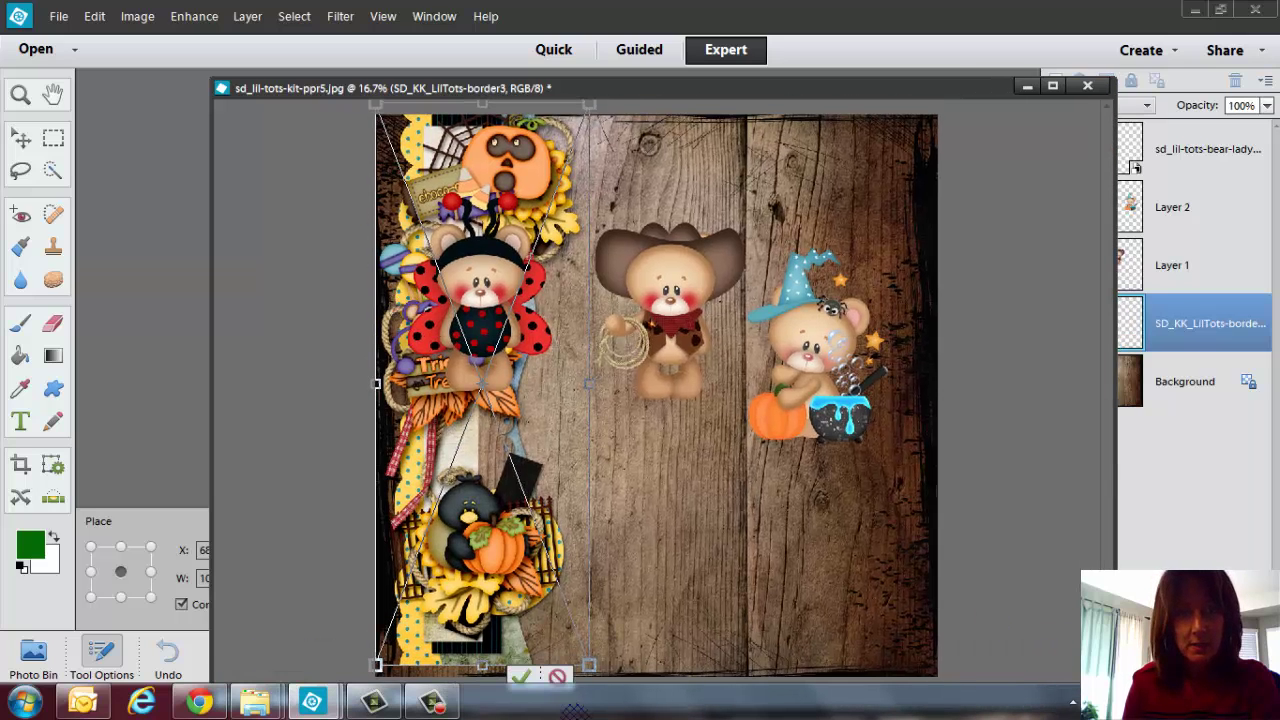
left_click(520, 678)
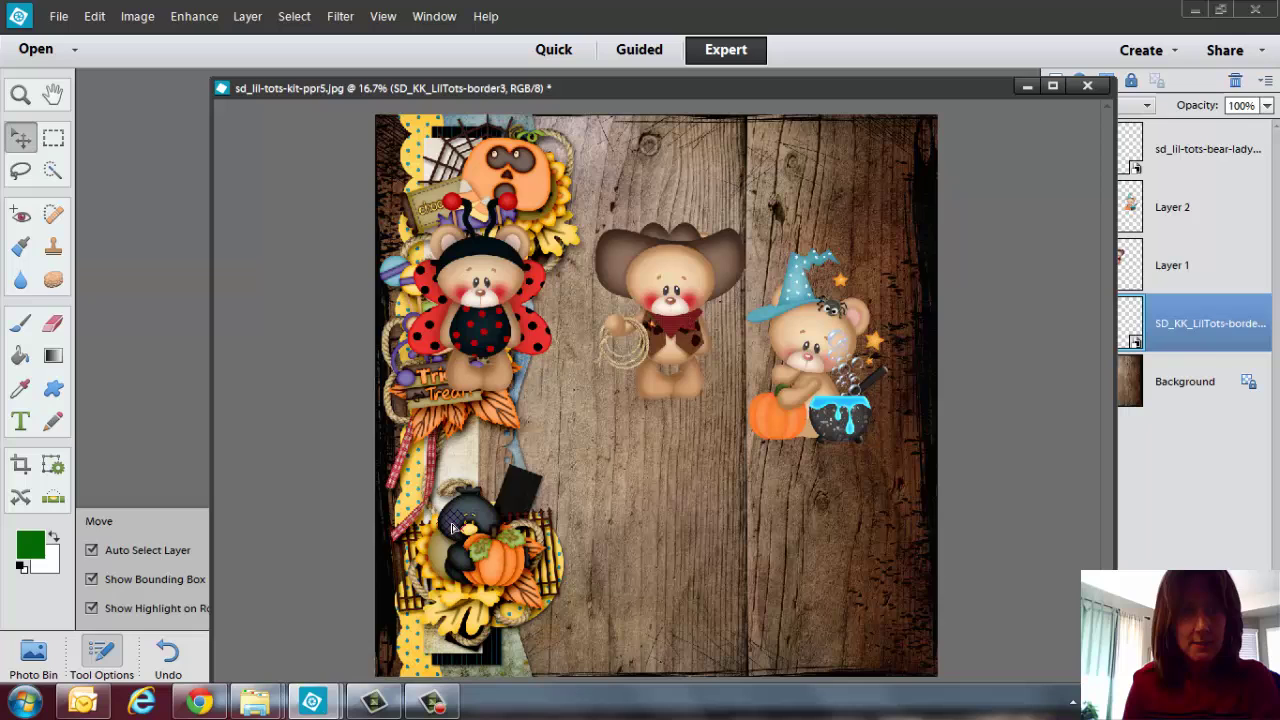
Drag and fine-tune the ladybug, witch and cowboy bears into a top-to-bottom right-side column
left_click_drag(652, 330, 829, 540)
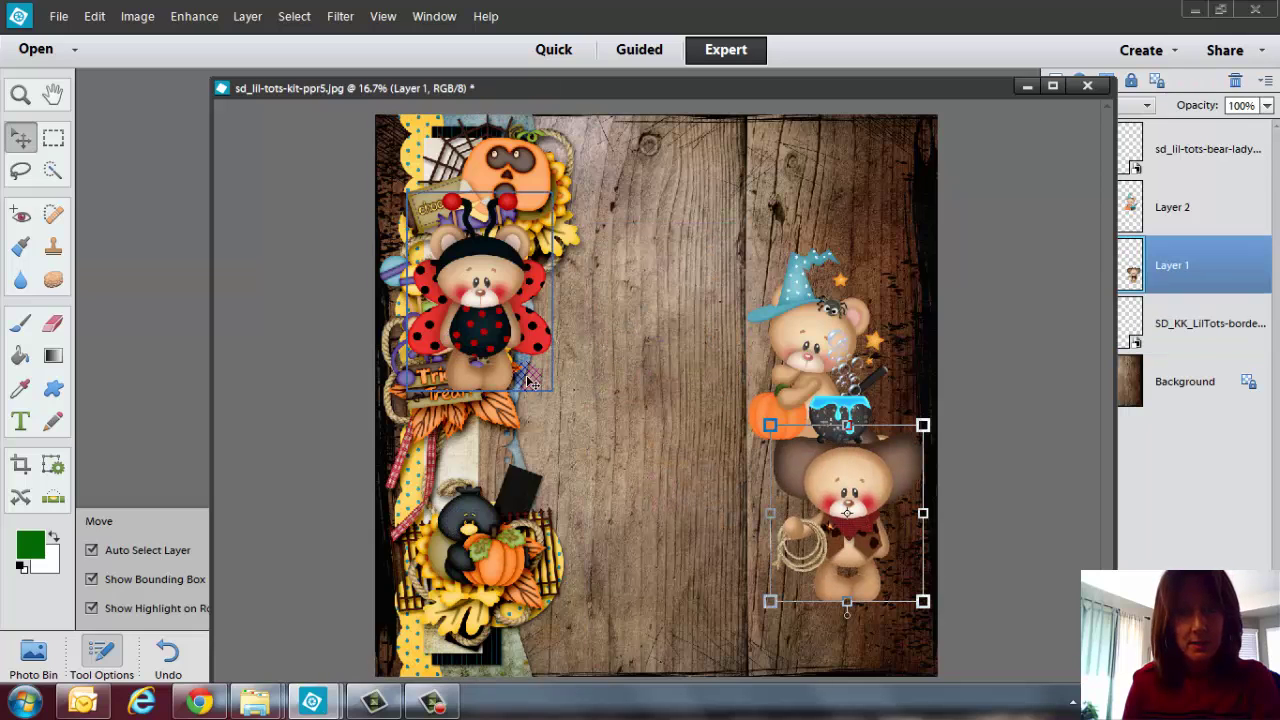
left_click_drag(530, 383, 800, 298)
left_click(873, 360)
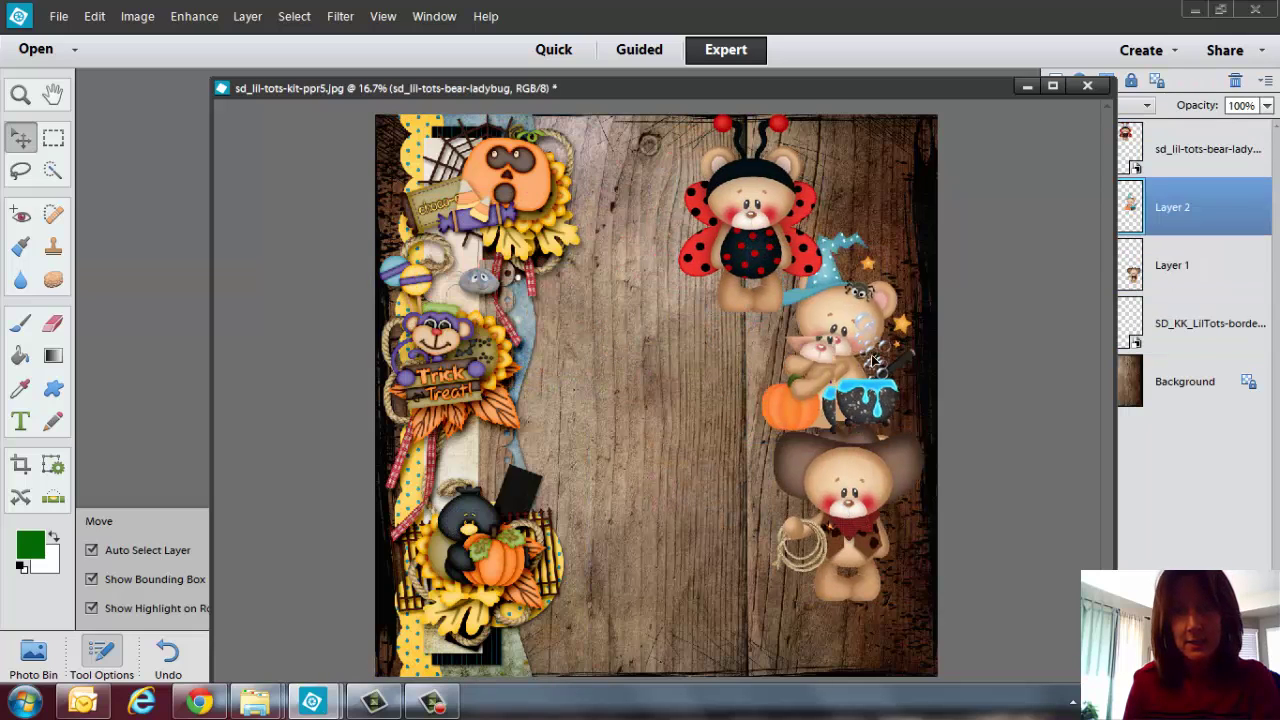
left_click_drag(873, 360, 895, 342)
left_click_drag(856, 520, 856, 578)
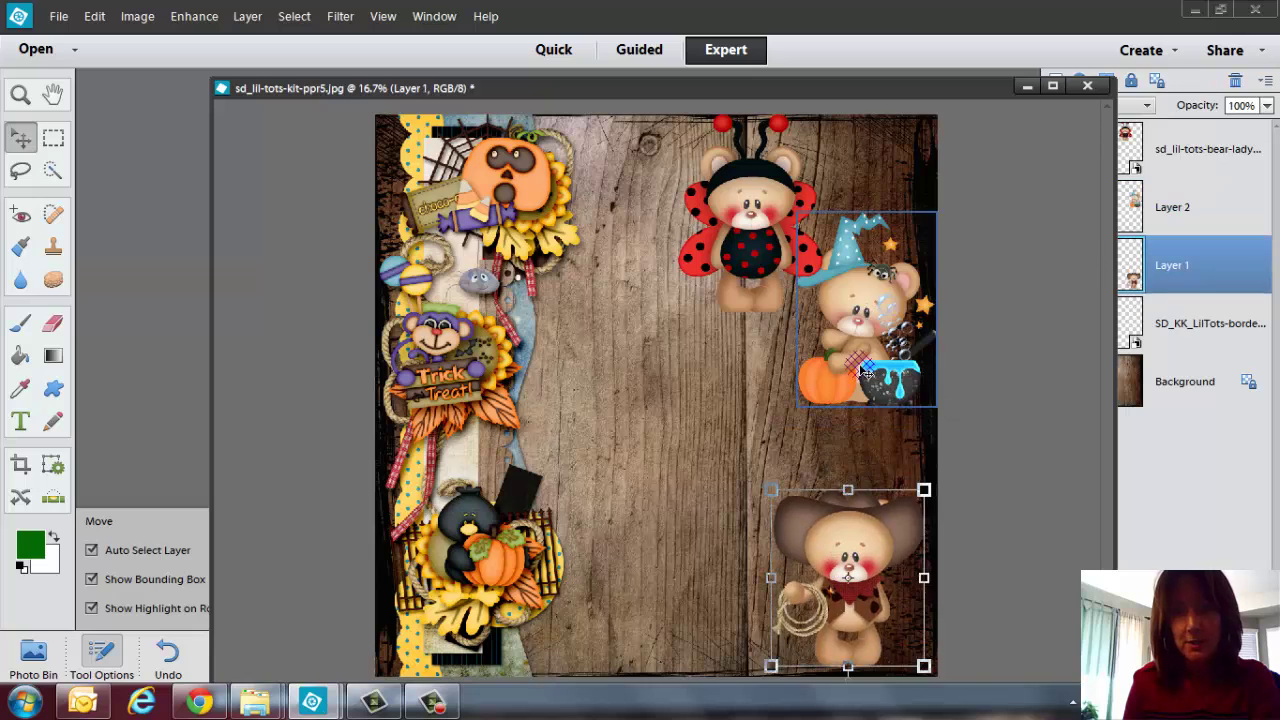
left_click_drag(866, 372, 866, 412)
left_click_drag(848, 560, 822, 560)
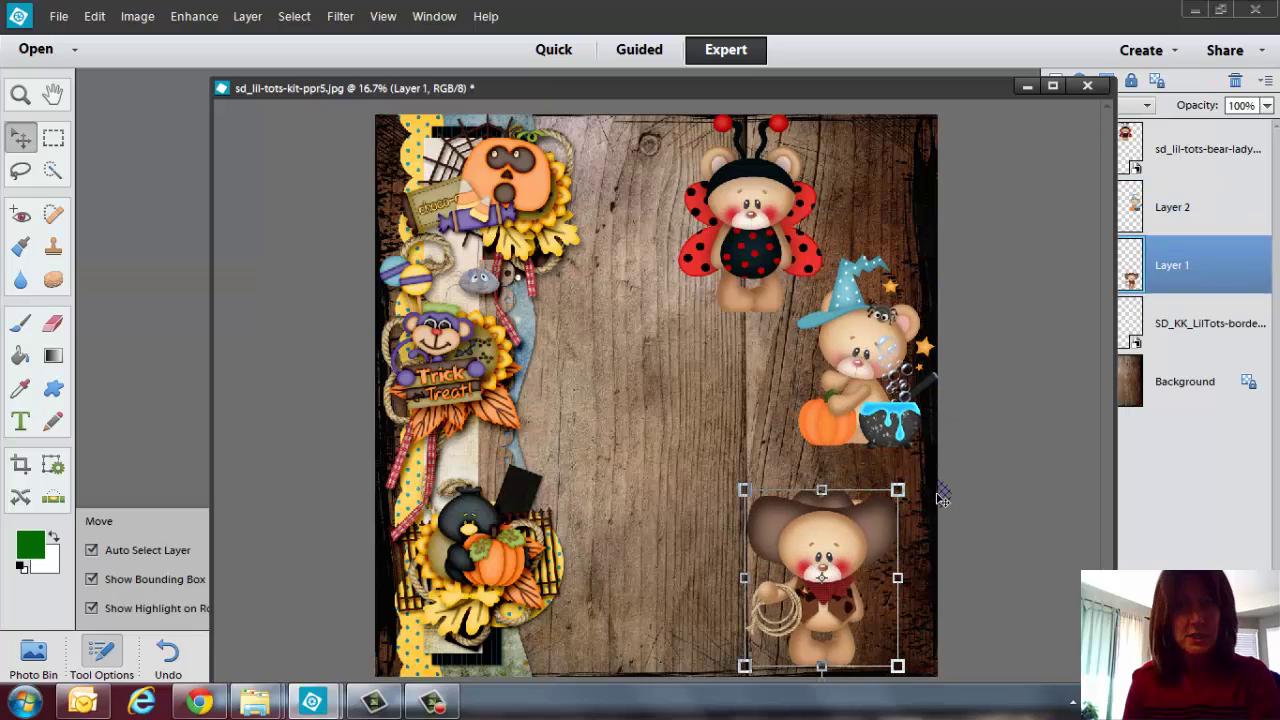
left_click(1211, 170)
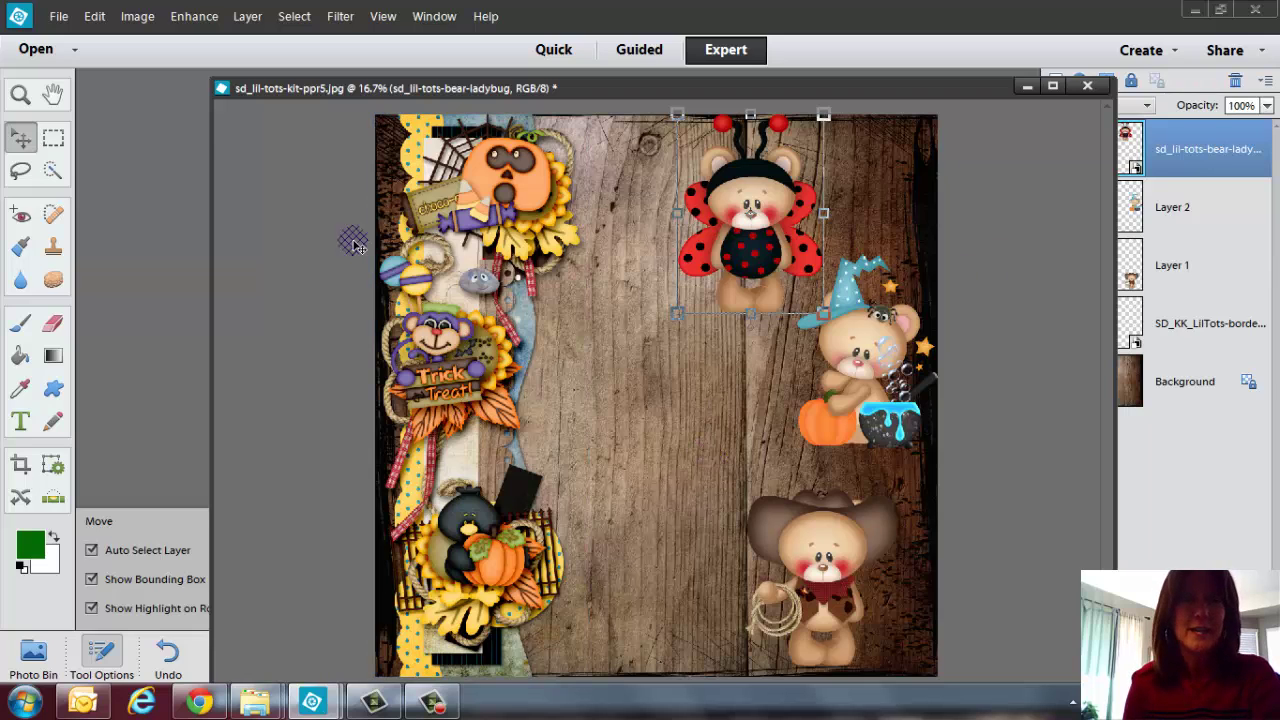
left_click(55, 17)
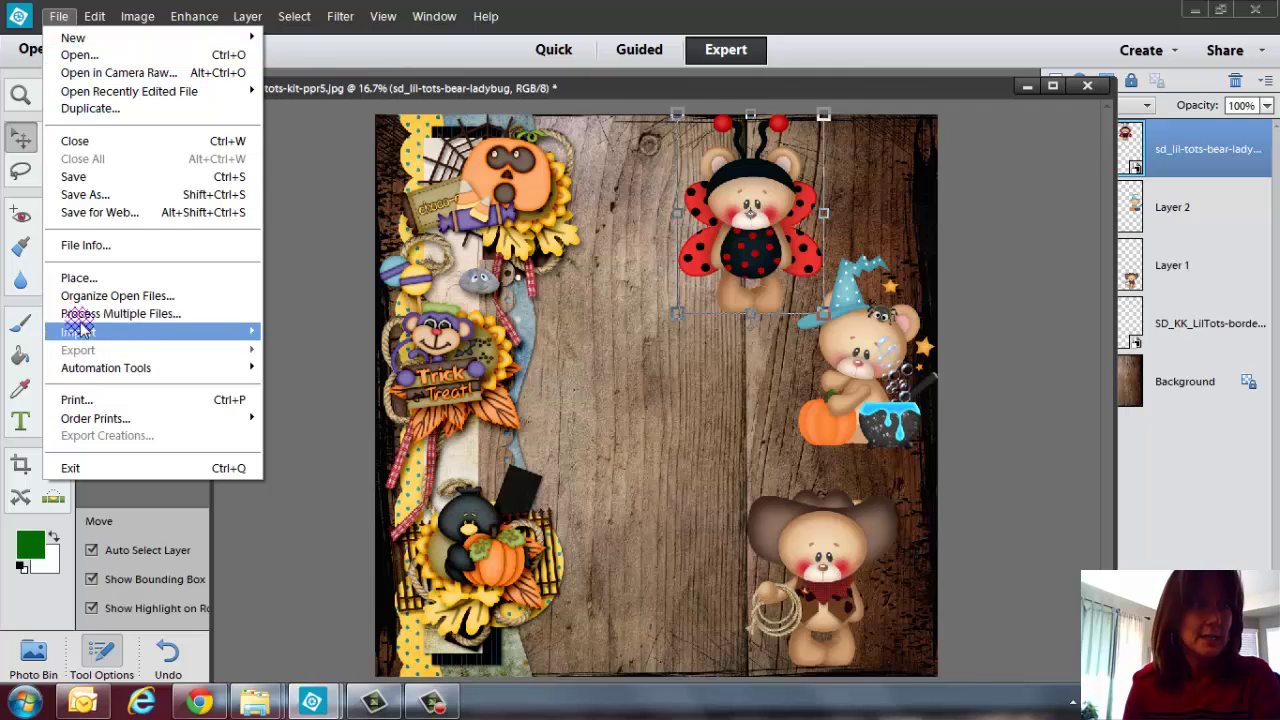
left_click(80, 278)
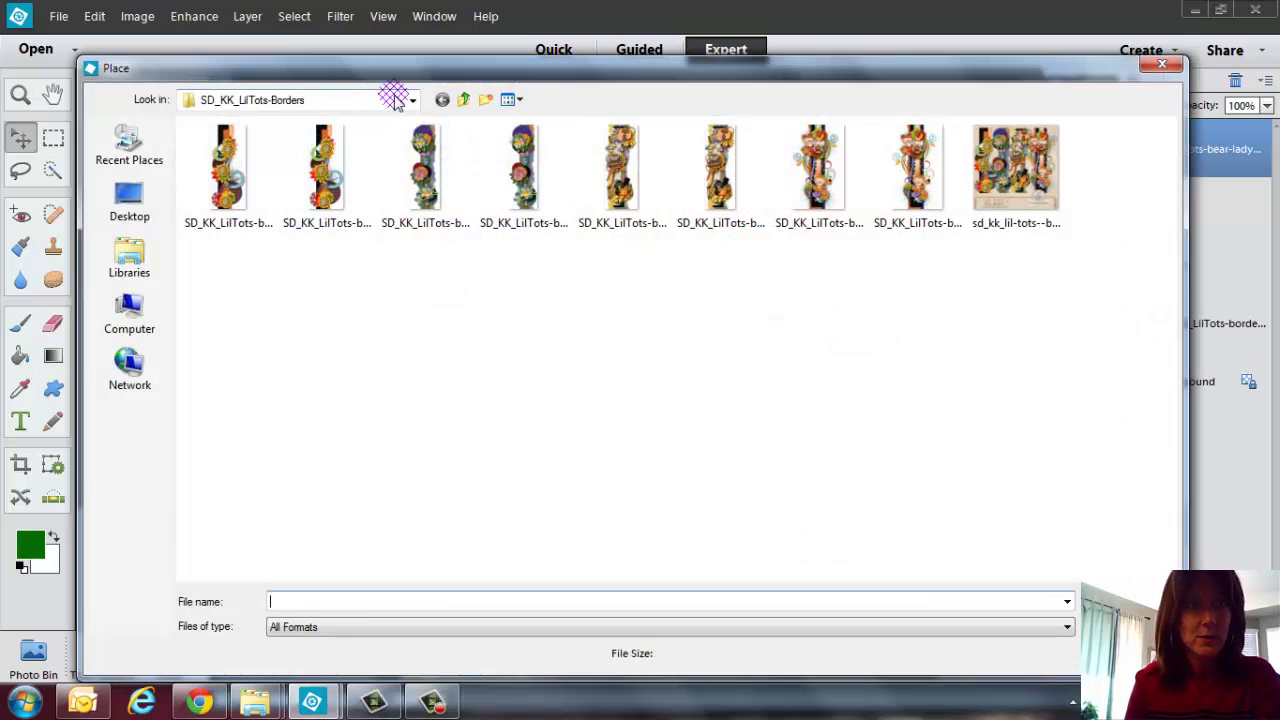
left_click(411, 100)
left_click(225, 345)
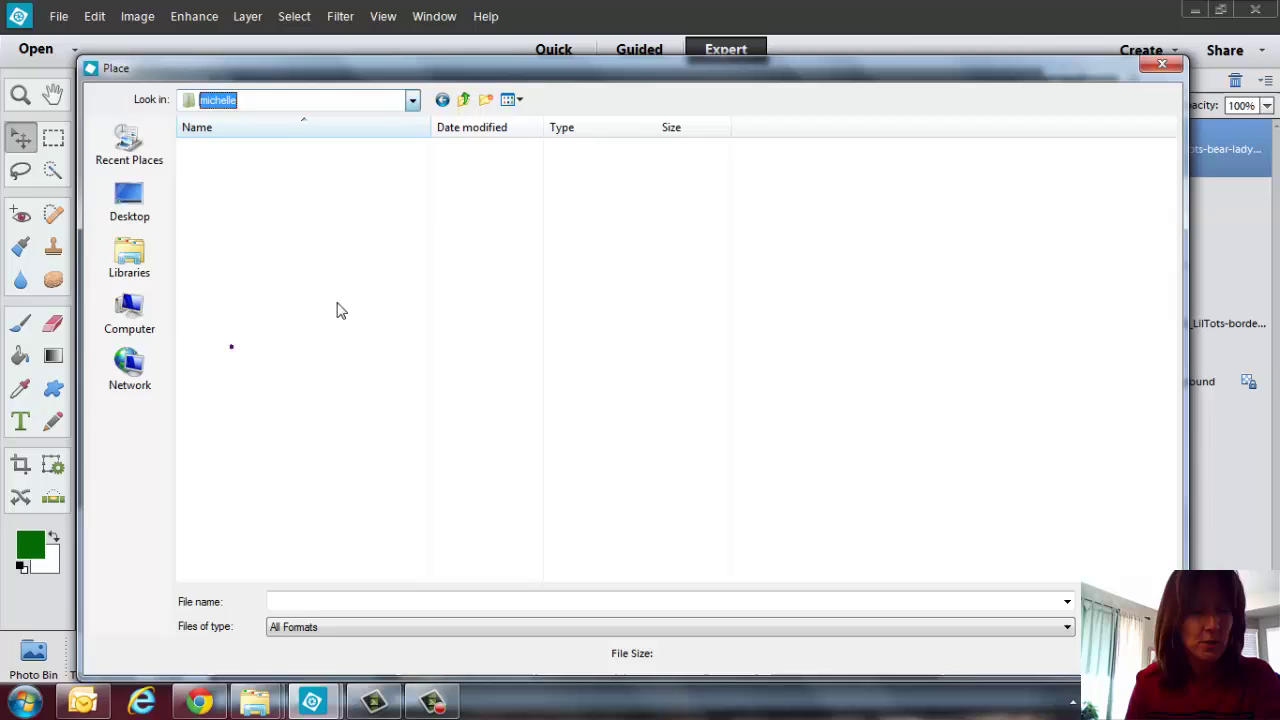
double_click(216, 273)
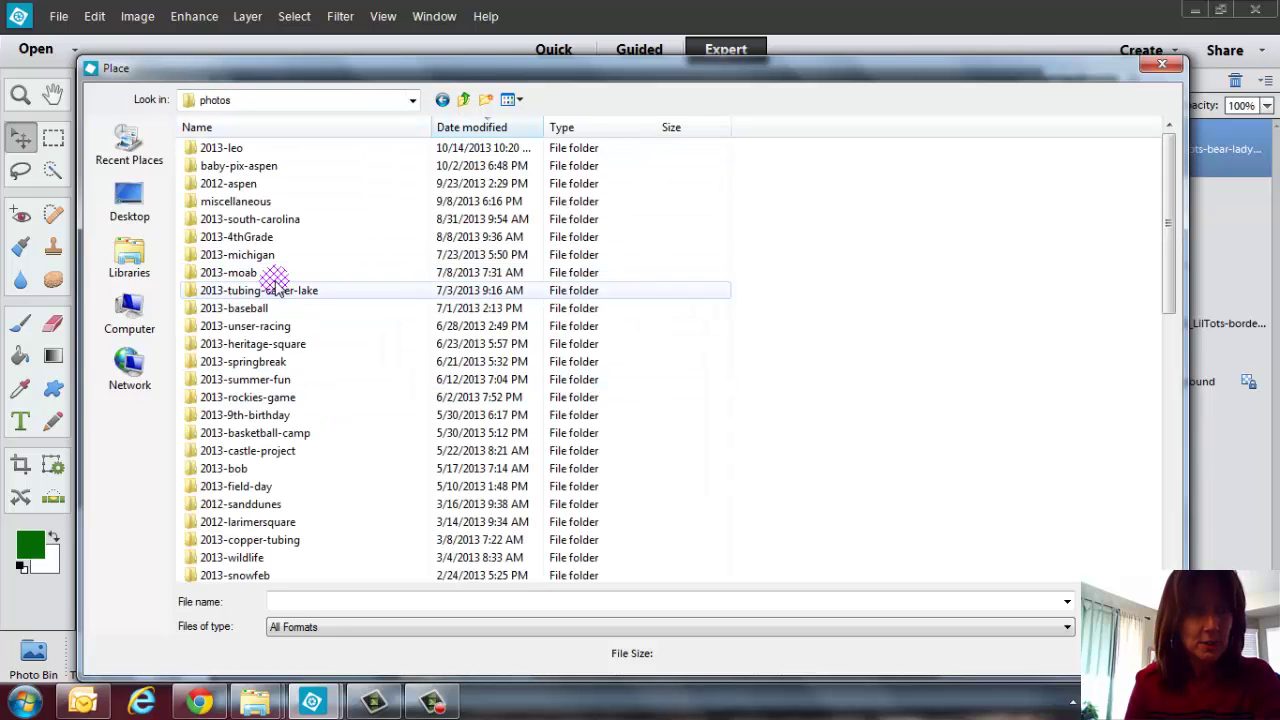
scroll(346, 417, "down", 4)
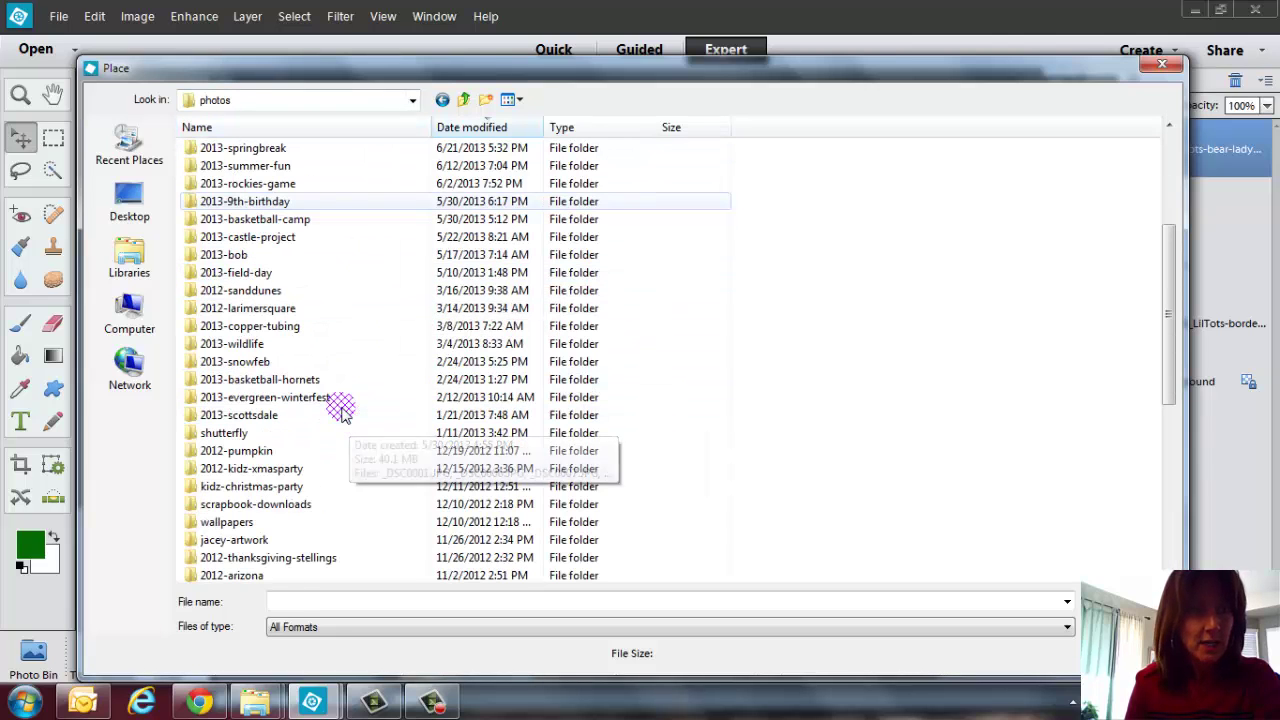
double_click(236, 450)
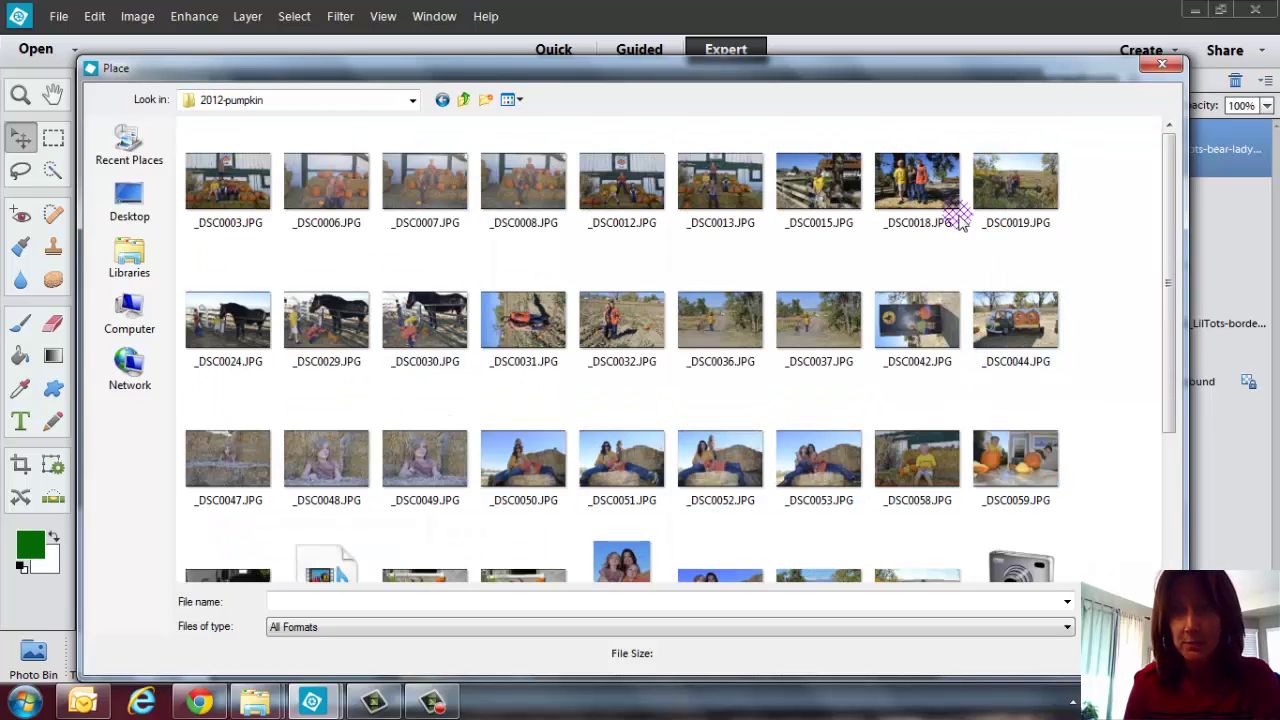
left_click(952, 210)
key("Return")
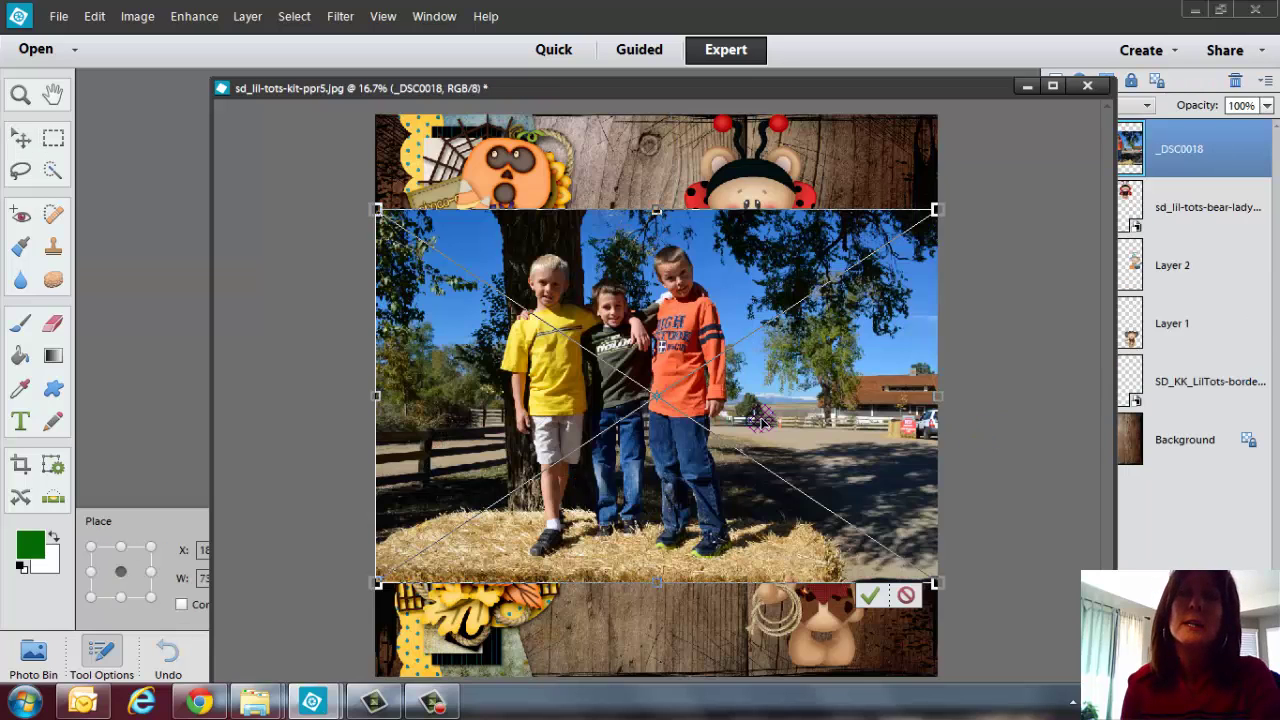
left_click_drag(937, 210, 586, 382)
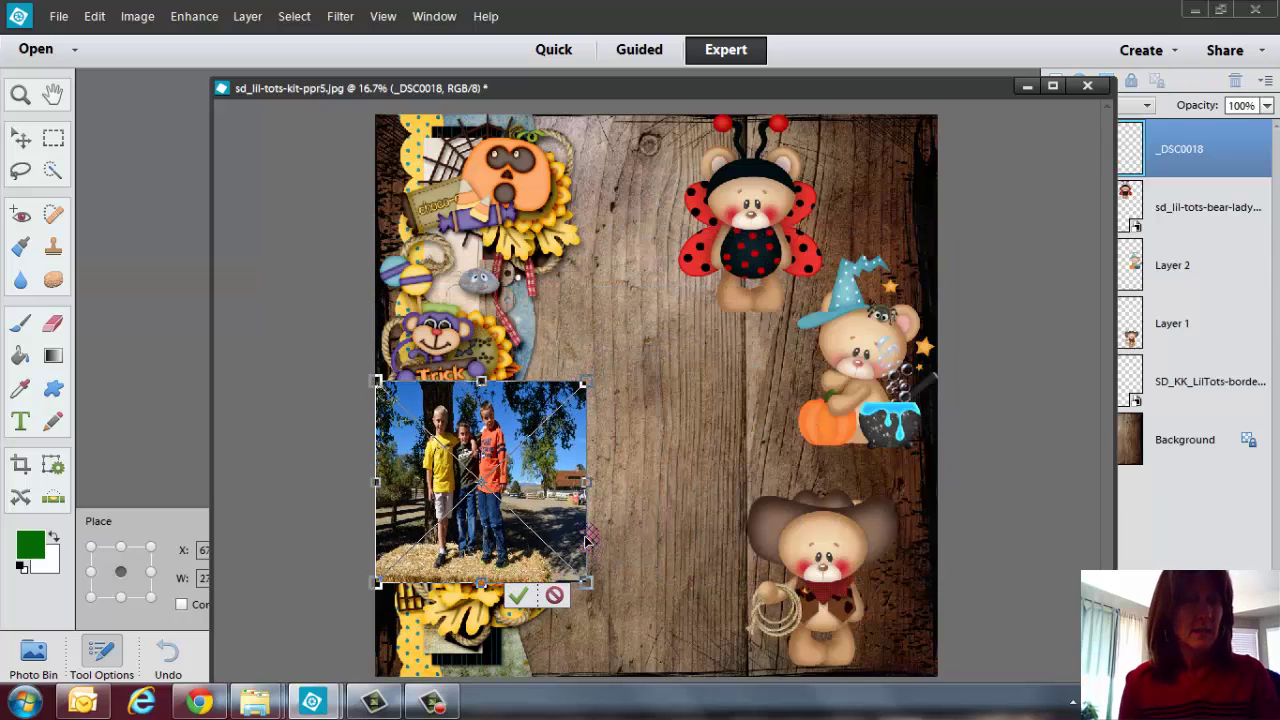
key("Escape")
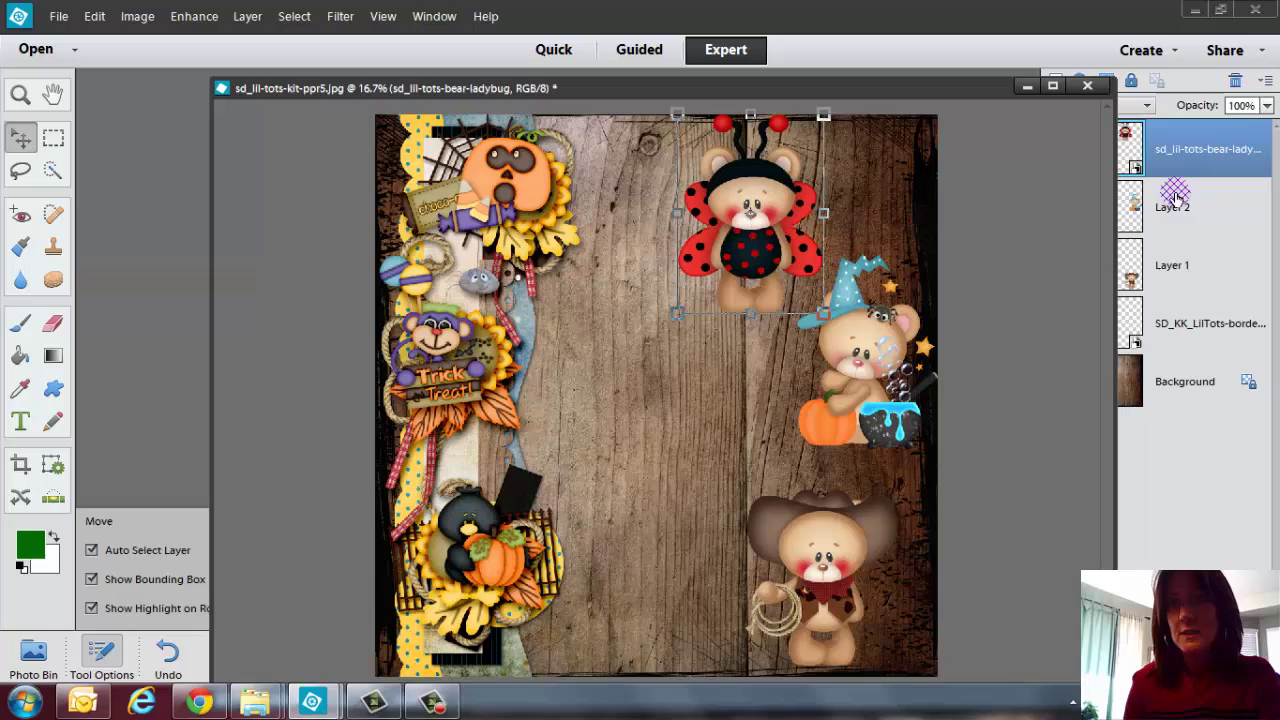
Resize the page from 12 to 8 inches wide in Image Size
left_click(700, 412)
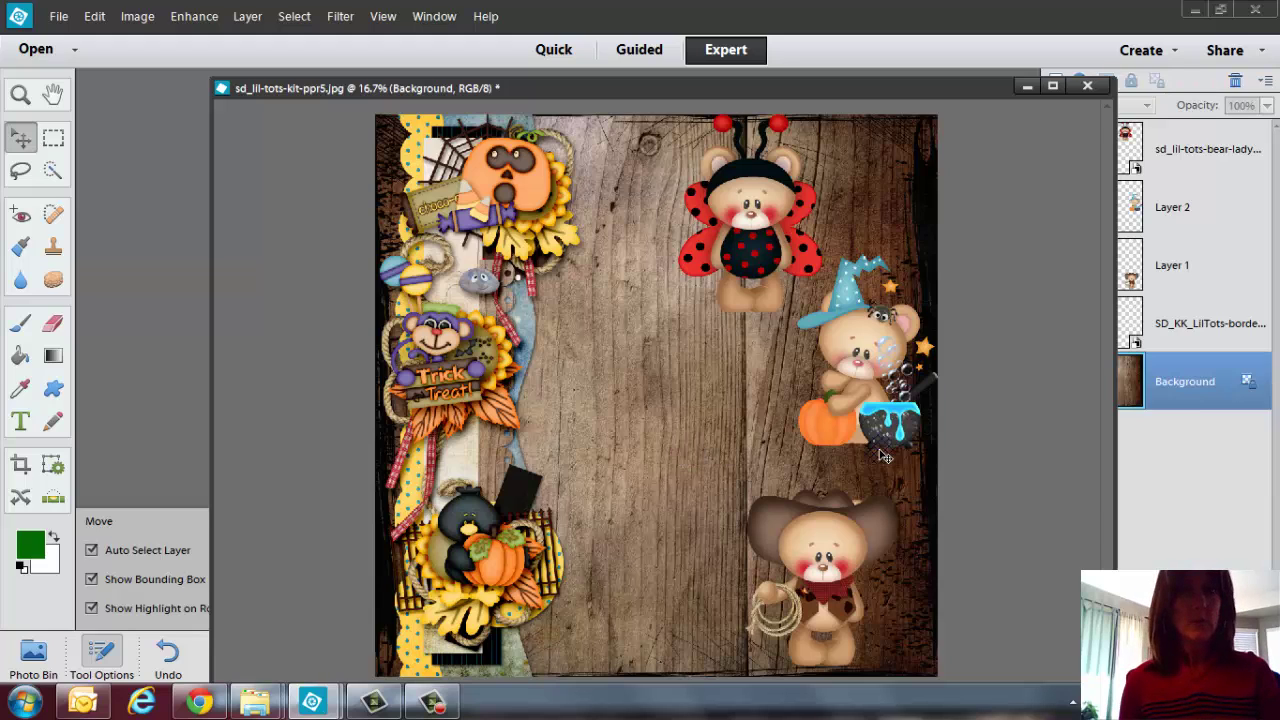
left_click(137, 16)
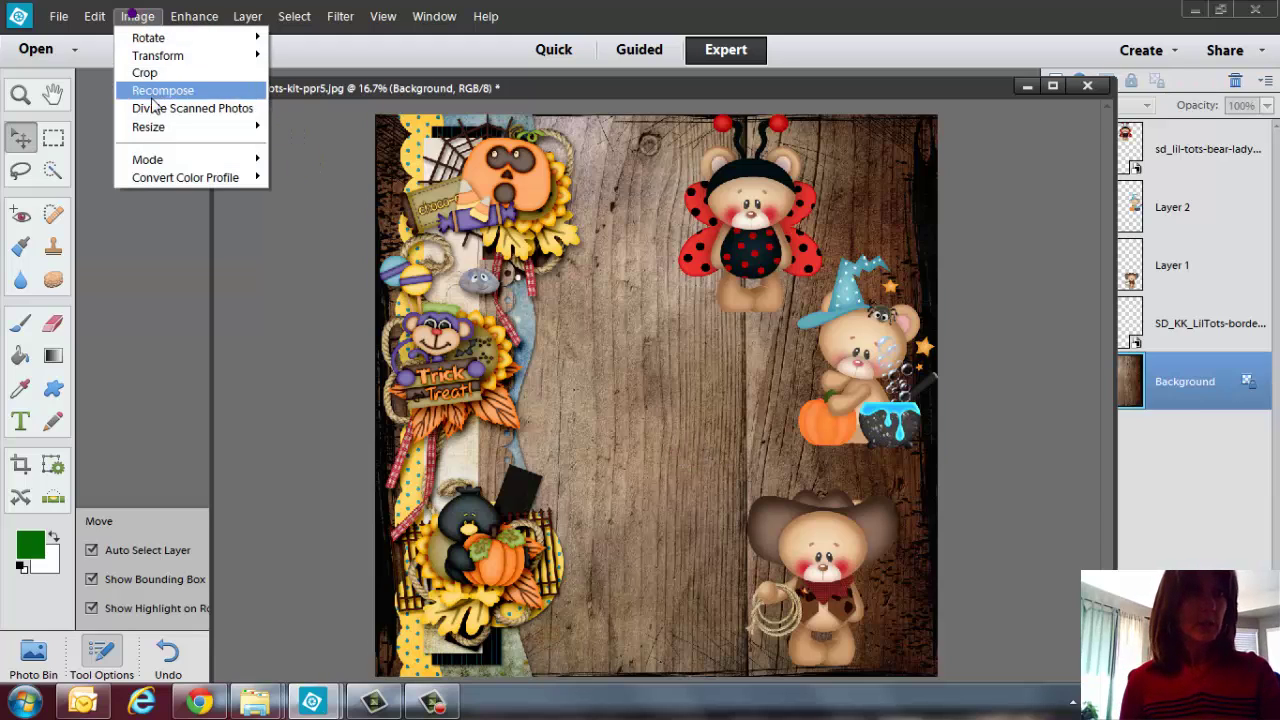
mouse_move(157, 126)
left_click(310, 127)
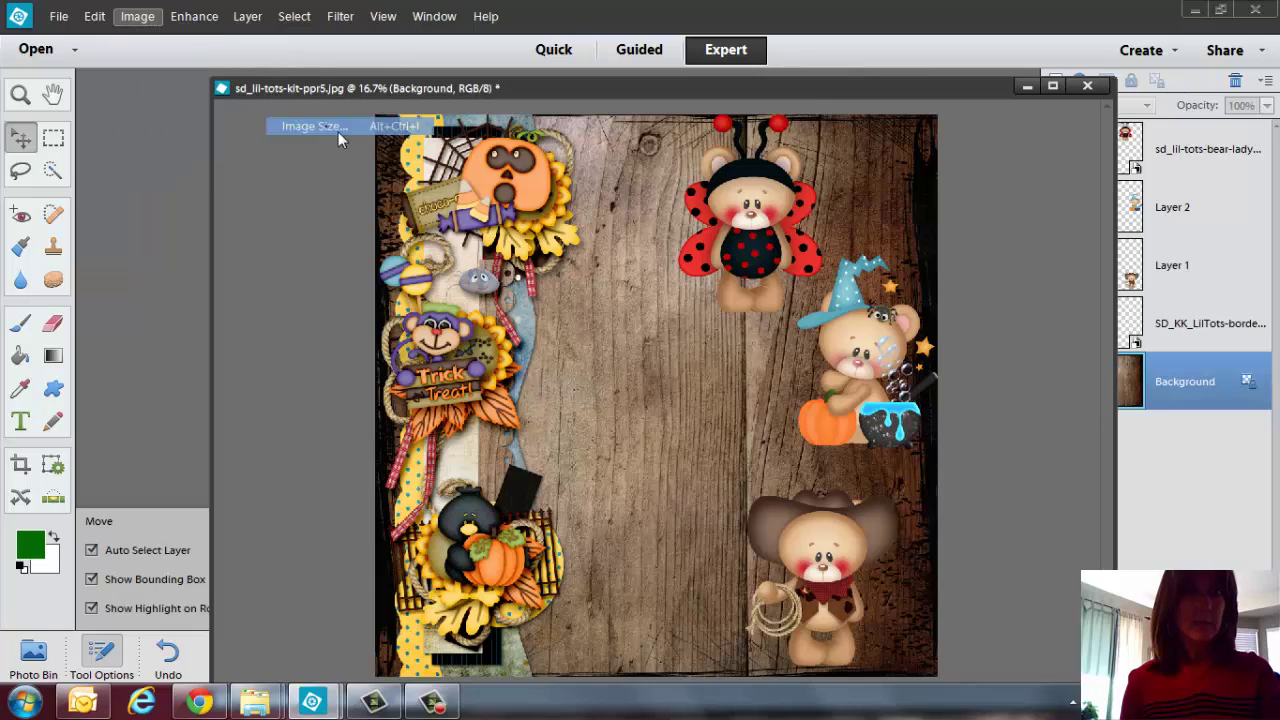
left_click(571, 304)
left_click_drag(571, 304, 509, 303)
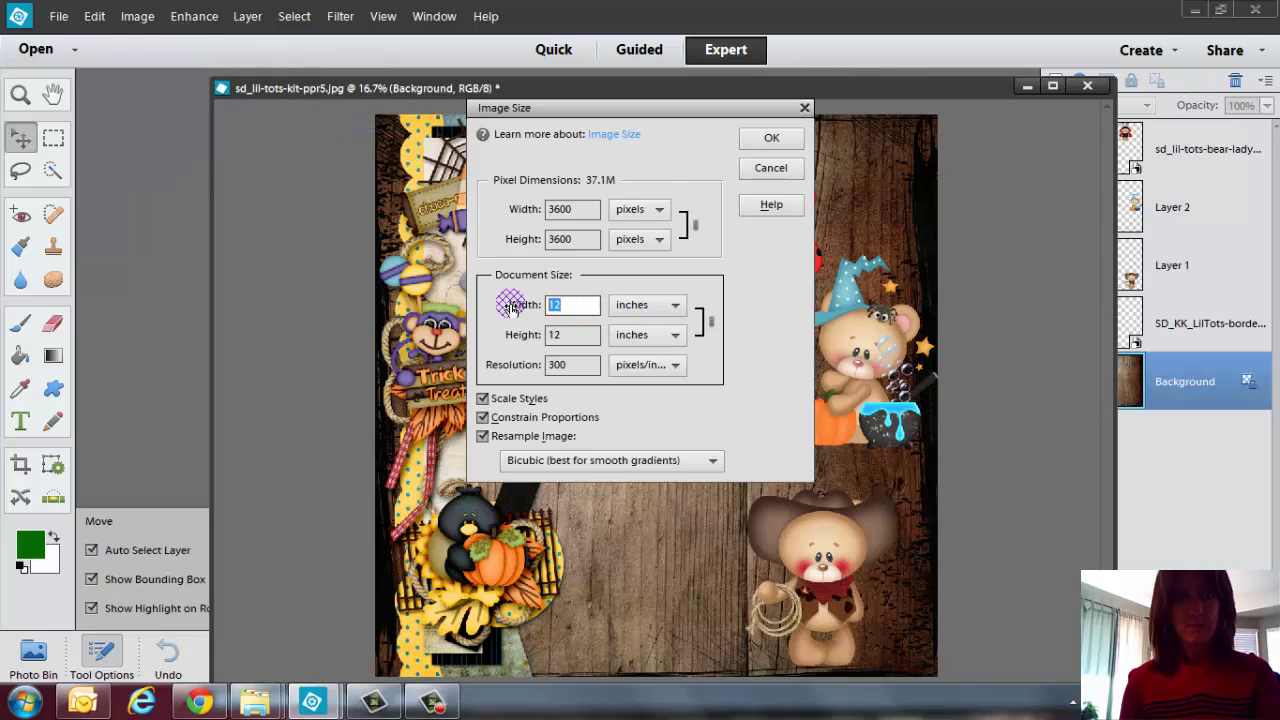
type("8")
left_click(771, 138)
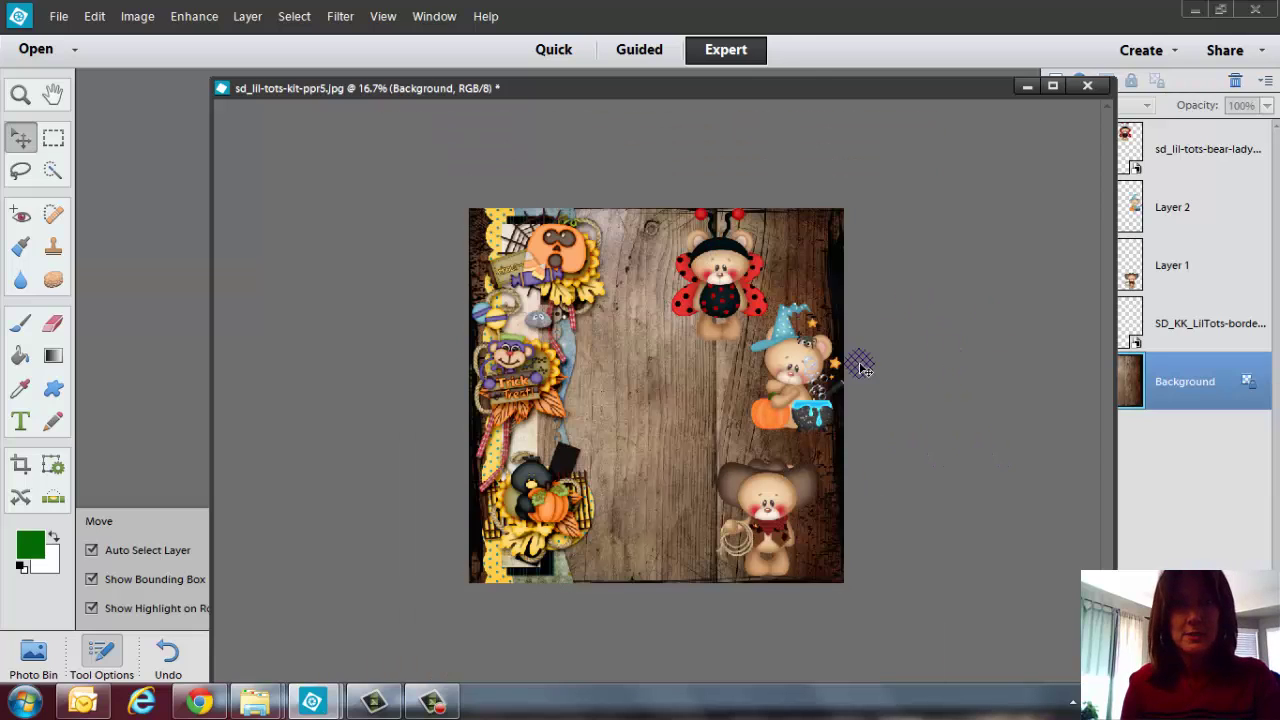
Nudge the witch bear slightly, then reselect the Background layer
mouse_move(808, 380)
left_mouse_down()
mouse_move(798, 395)
mouse_move(812, 385)
left_mouse_up()
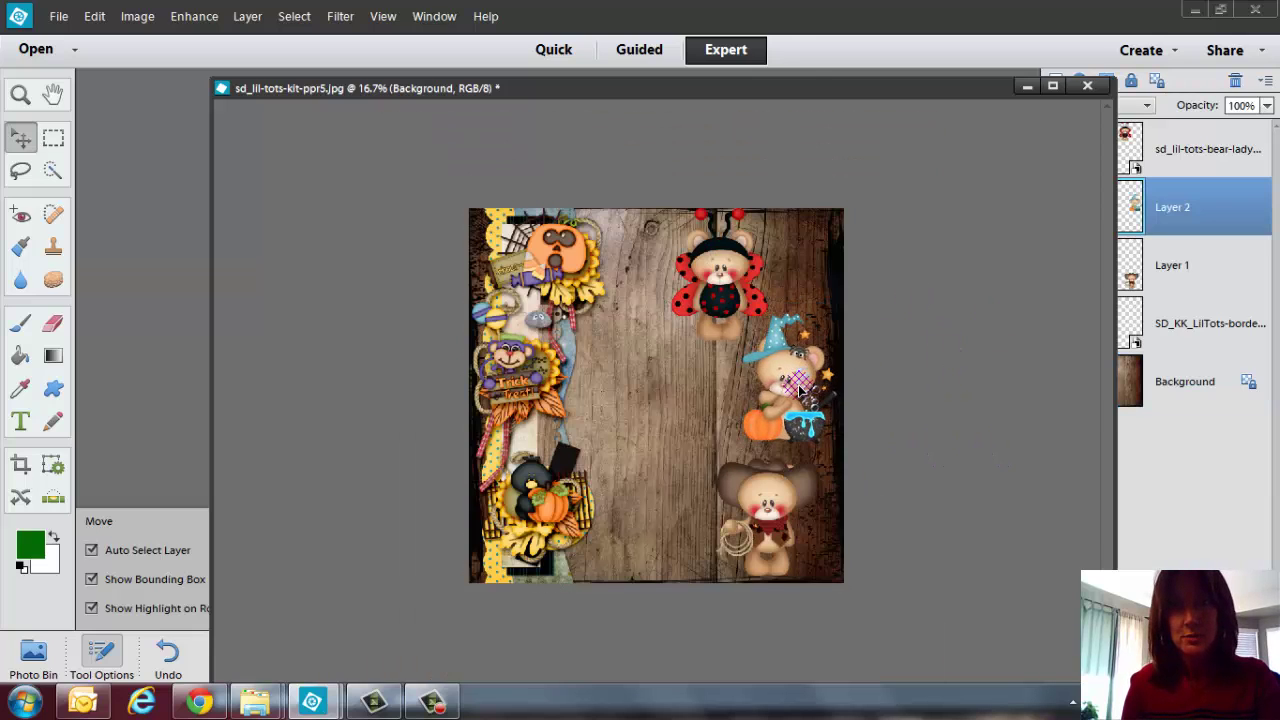
left_click(997, 403)
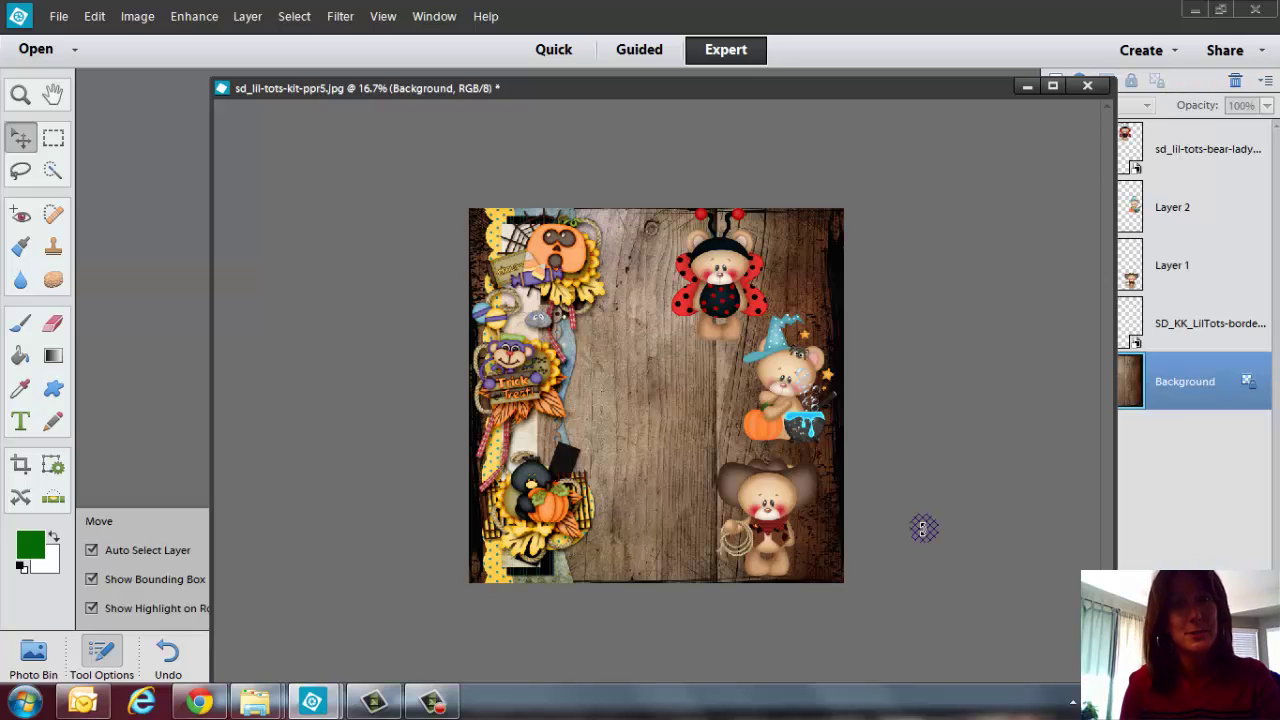
left_click(55, 17)
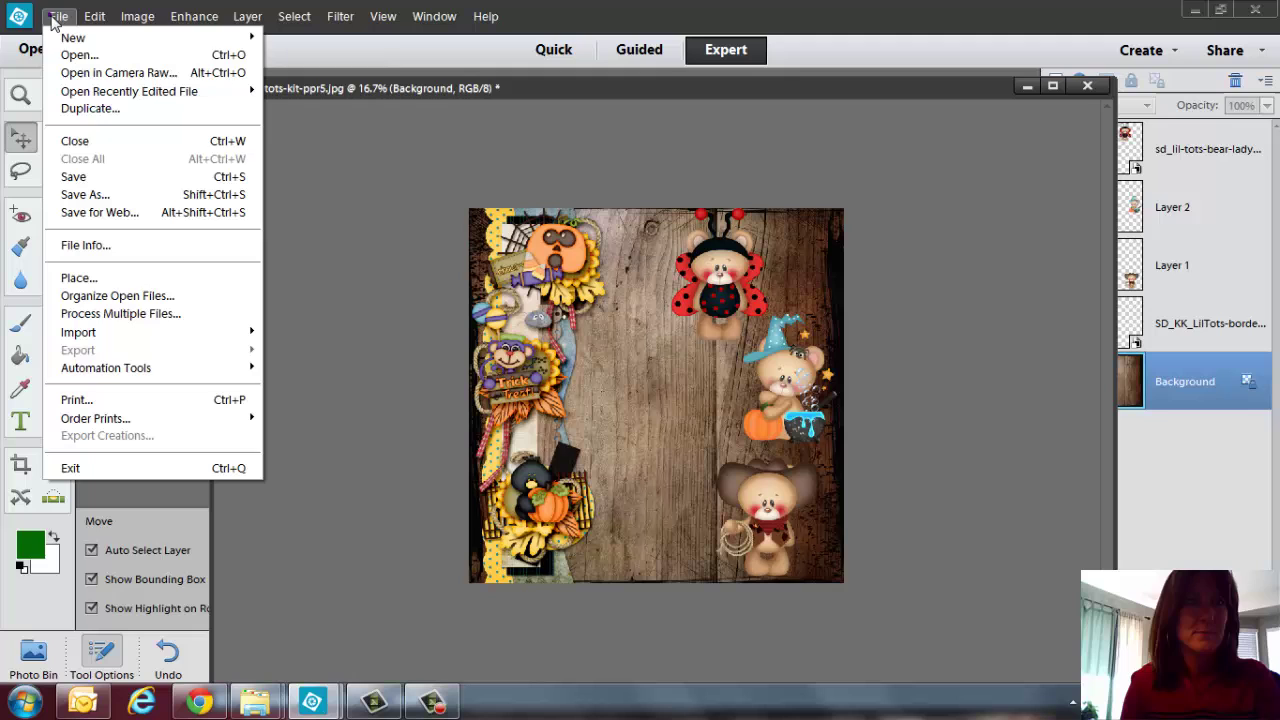
Place _DSC0018.JPG, scale it down and commit it in the page centre
left_click(76, 278)
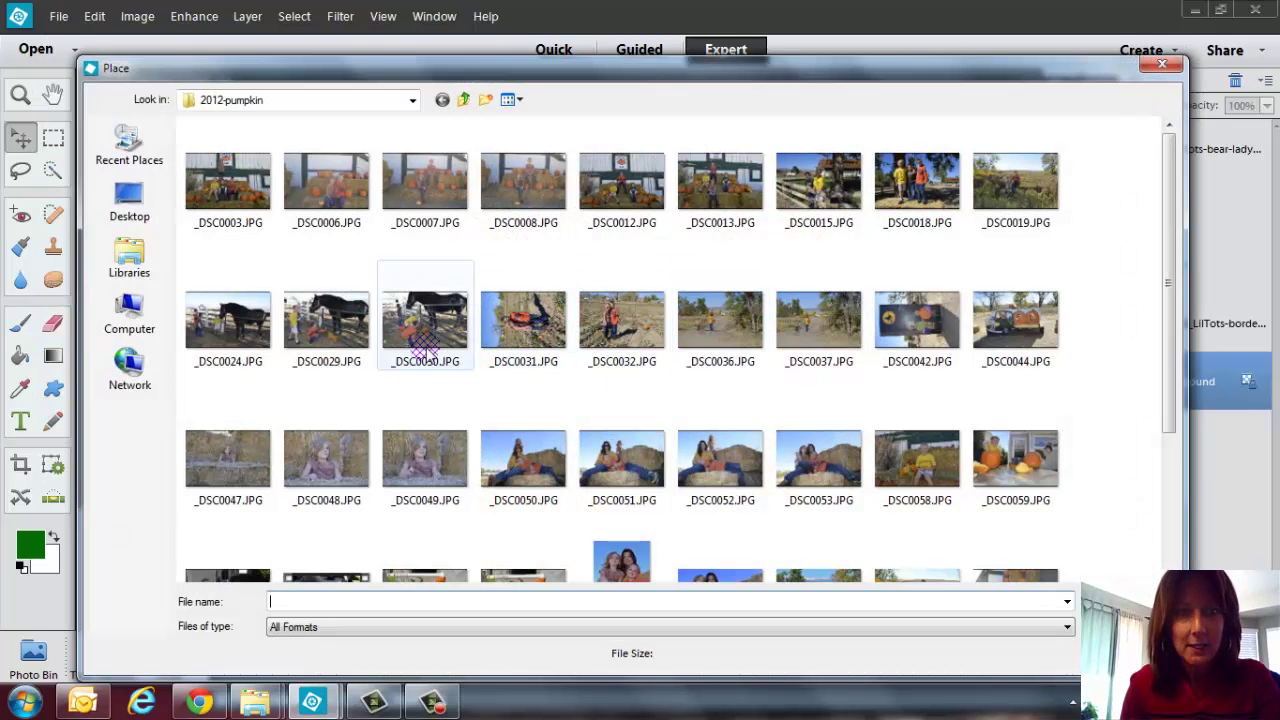
left_click(915, 180)
key("Return")
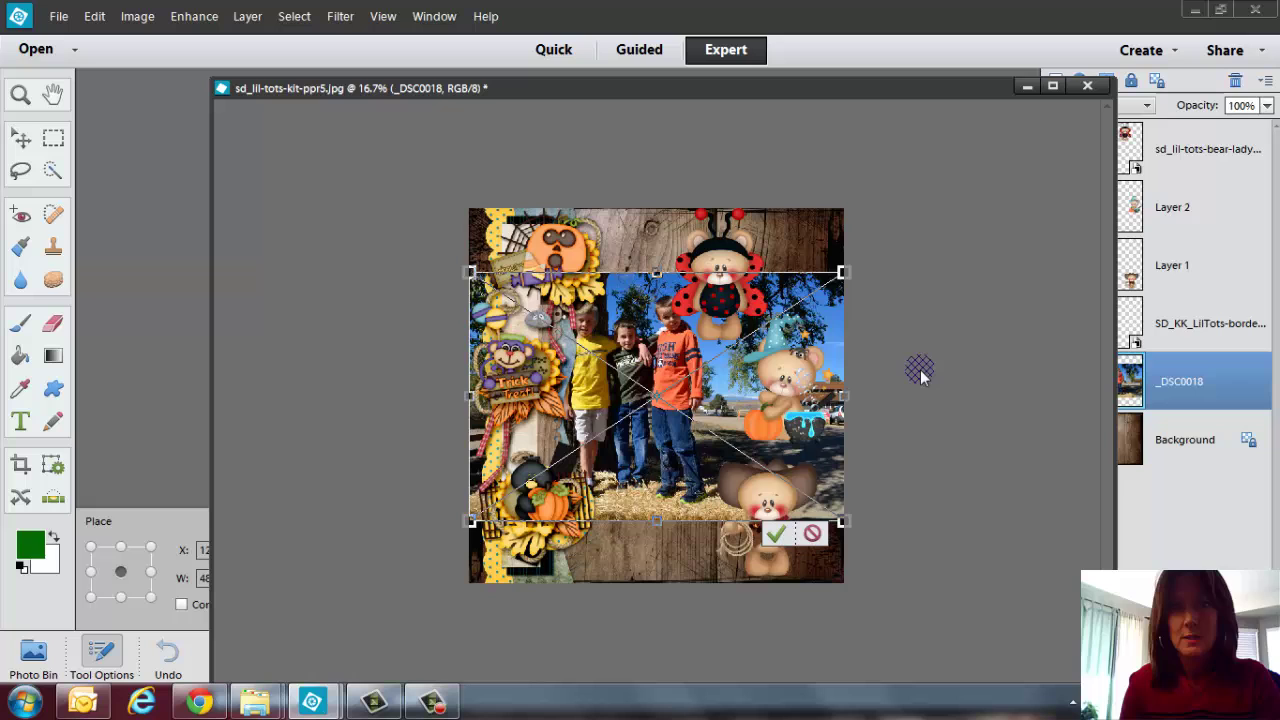
left_click_drag(843, 271, 666, 394)
left_click_drag(630, 438, 742, 382)
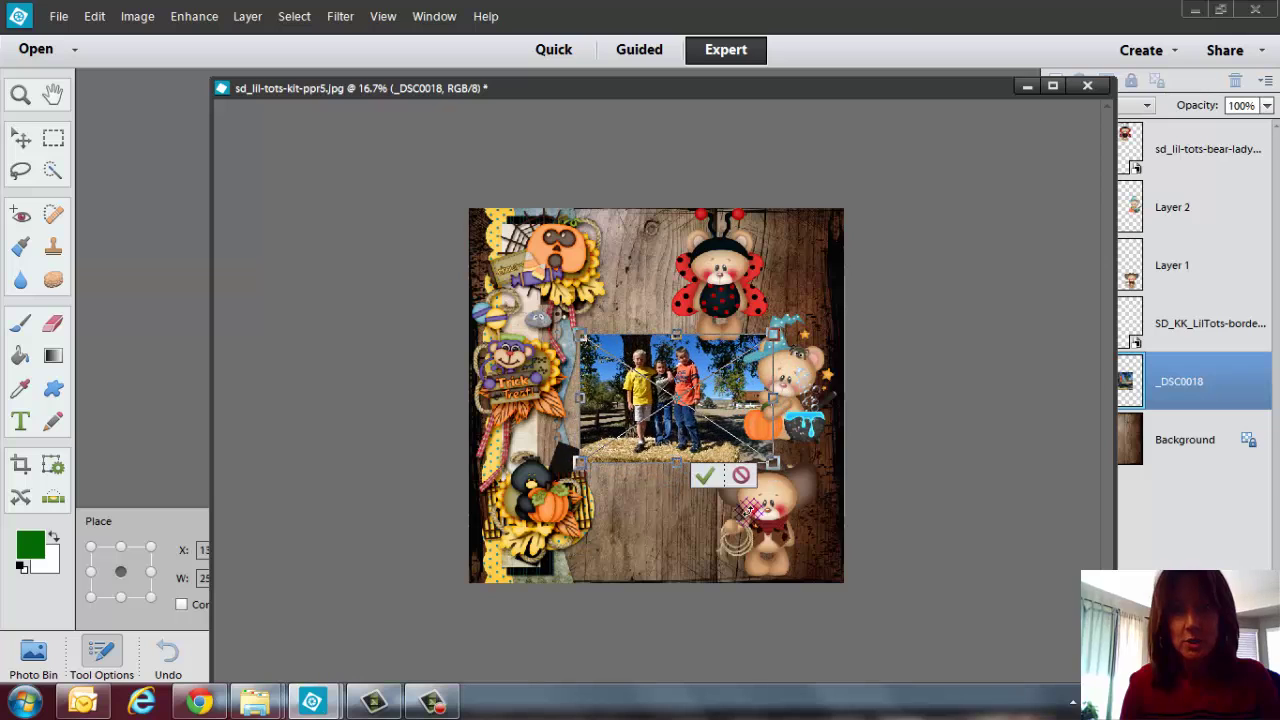
left_click(705, 472)
left_click(970, 512)
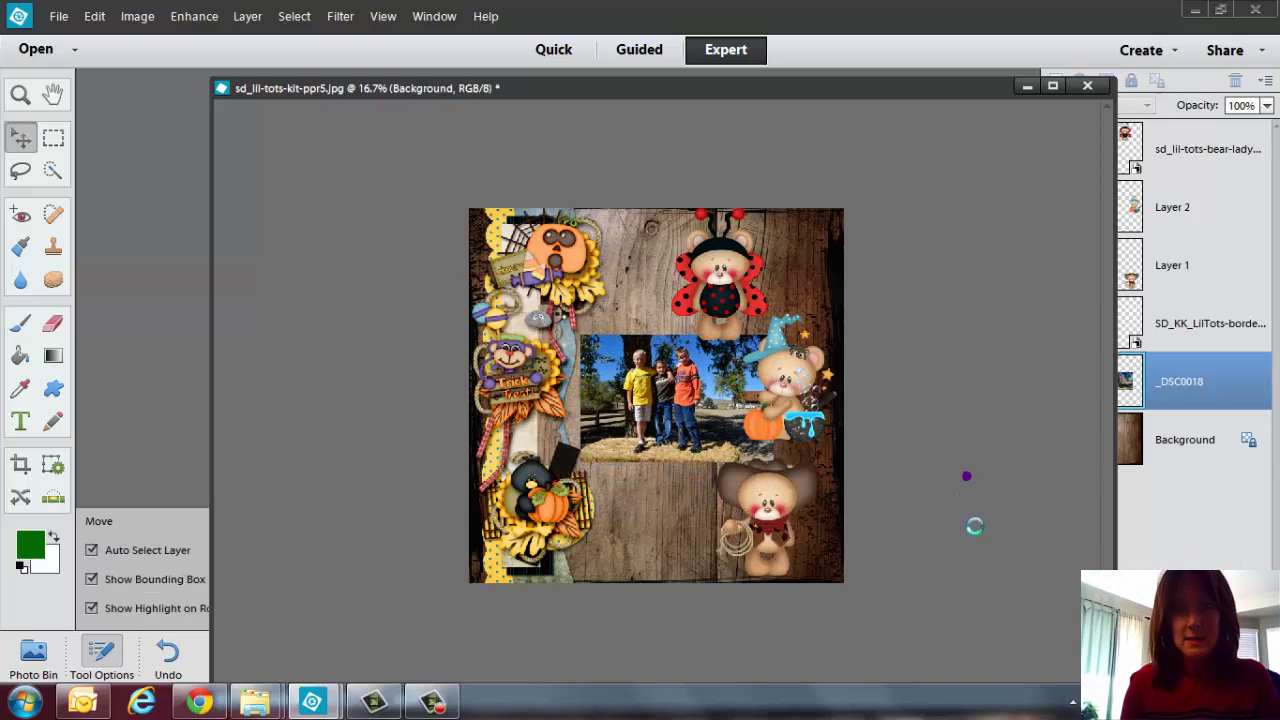
left_click(20, 93)
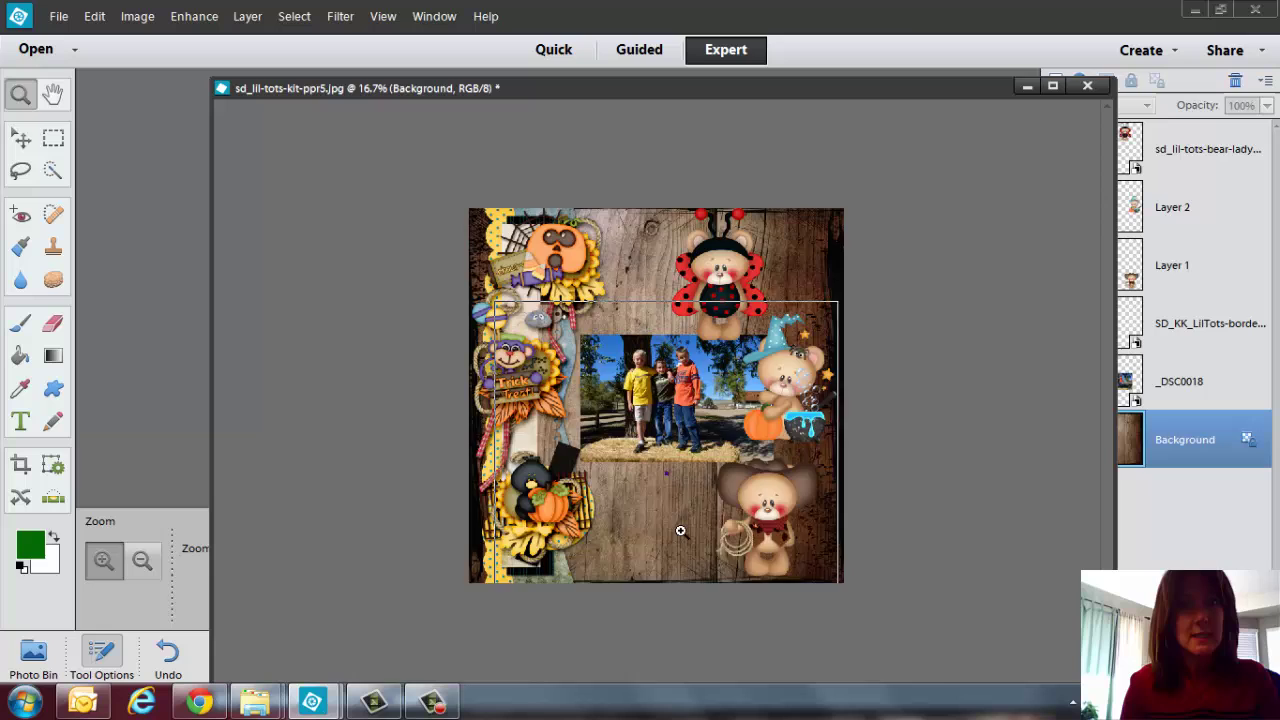
left_click(666, 472)
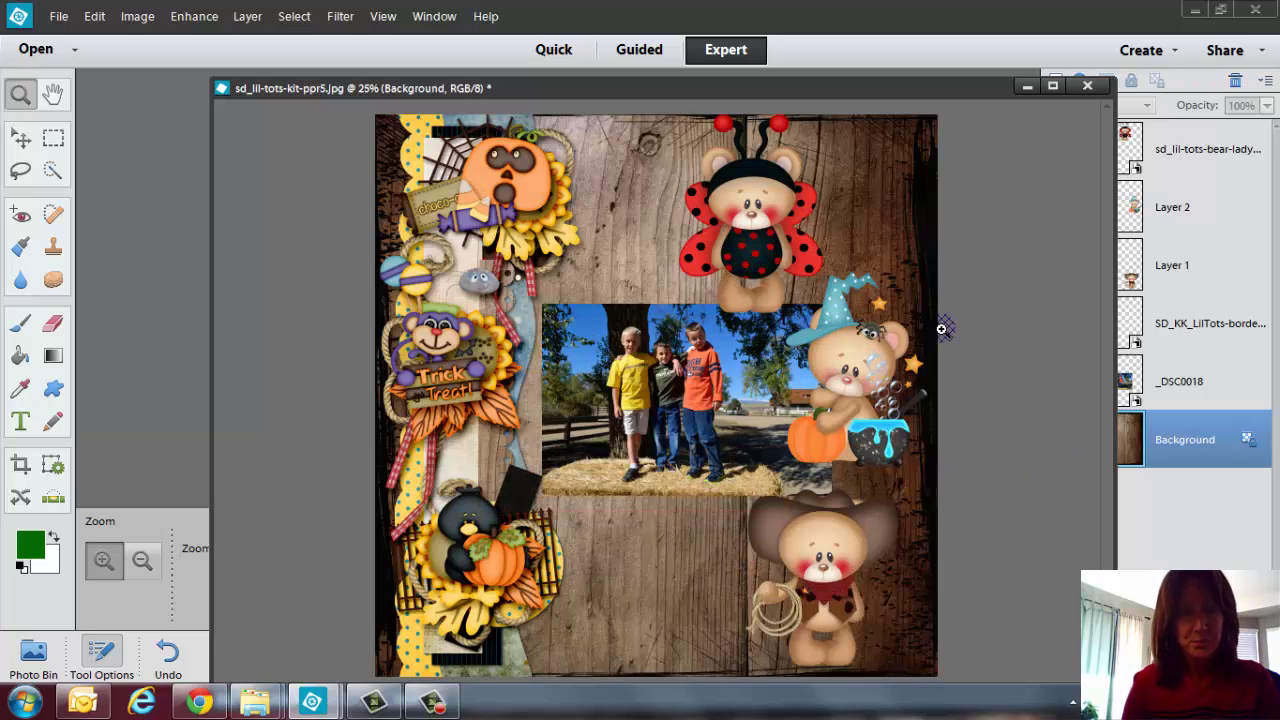
left_click(138, 16)
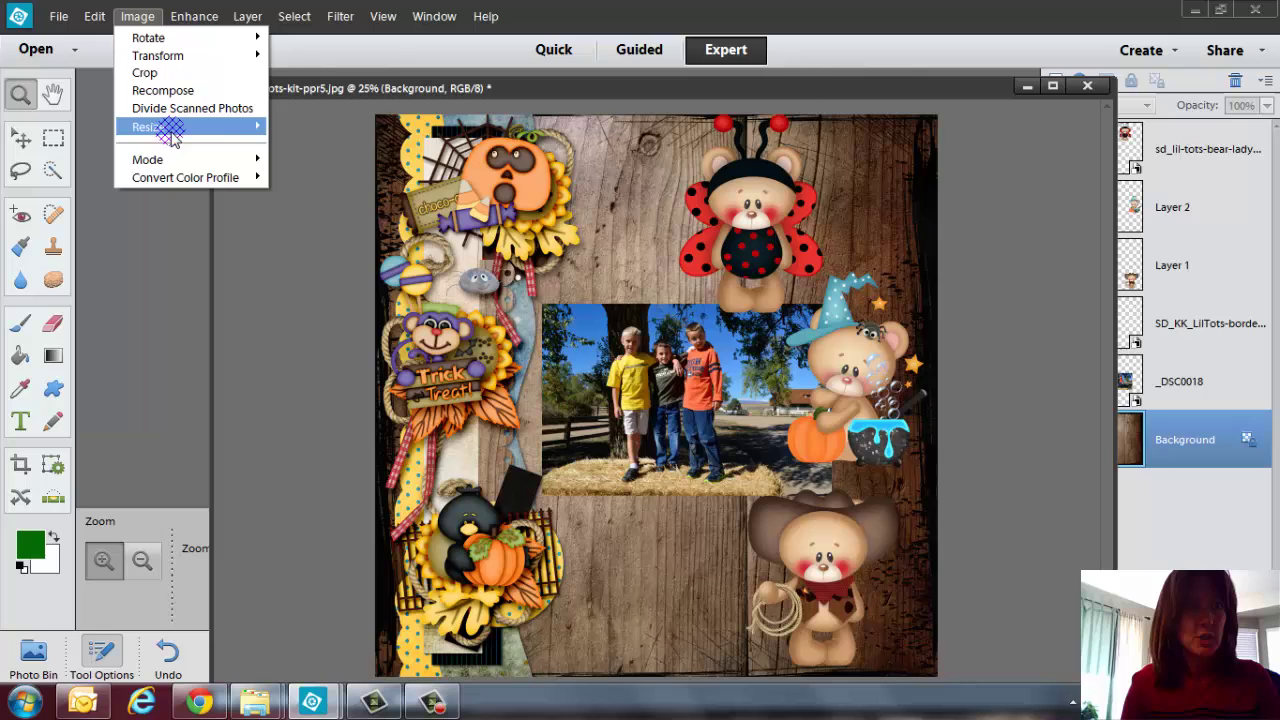
mouse_move(171, 126)
left_click(343, 126)
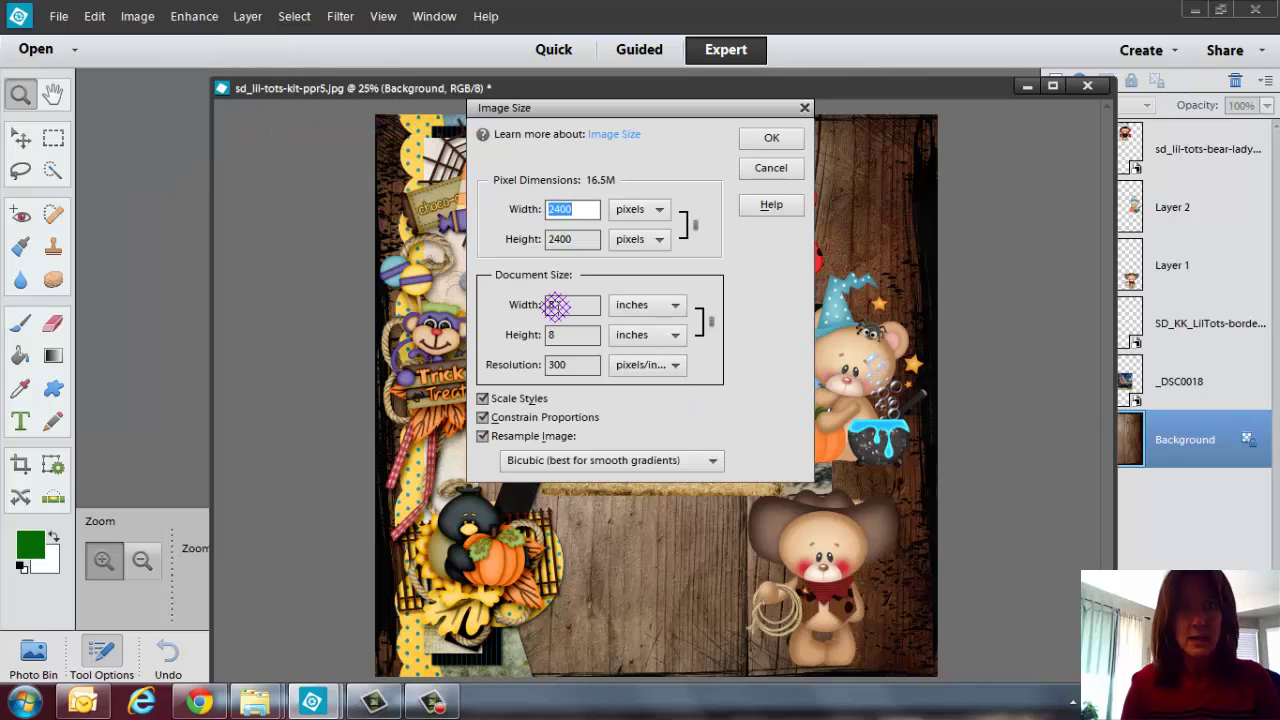
left_click(777, 170)
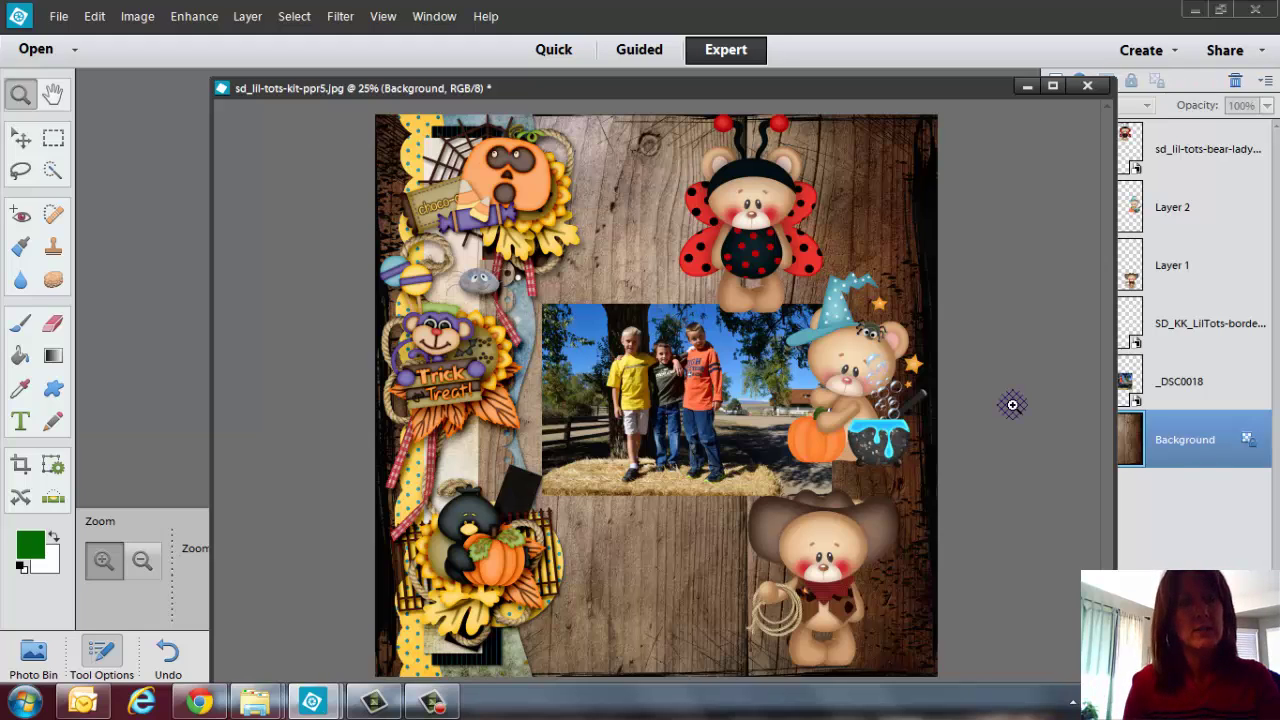
Save the layered page as halloween.psd in Photoshop format
left_click(60, 18)
left_click(72, 194)
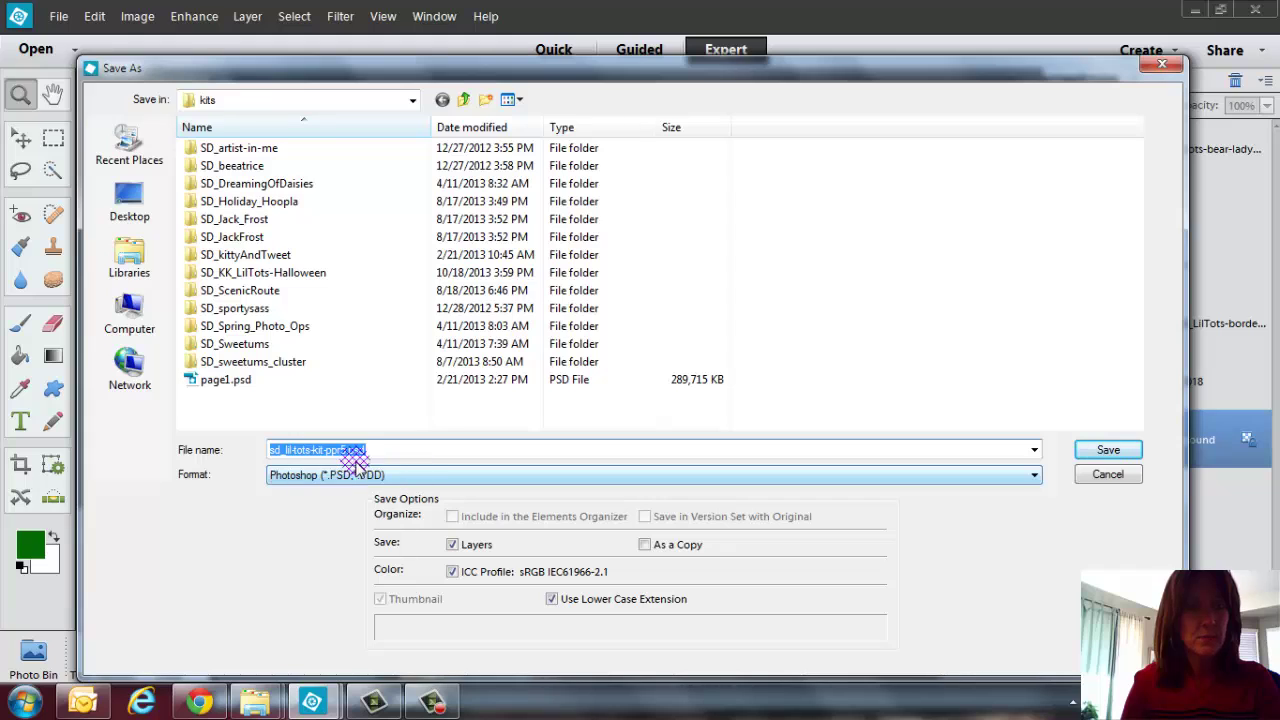
left_click(347, 450)
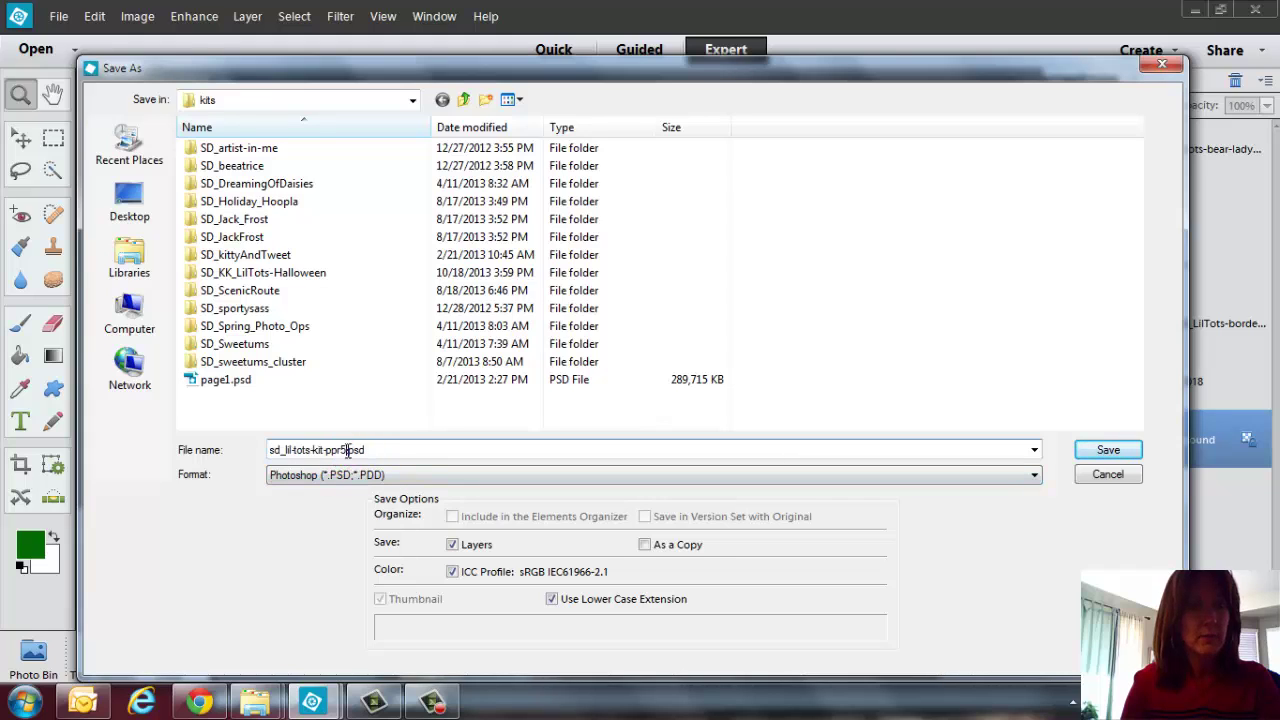
left_click_drag(347, 450, 228, 450)
type("ha")
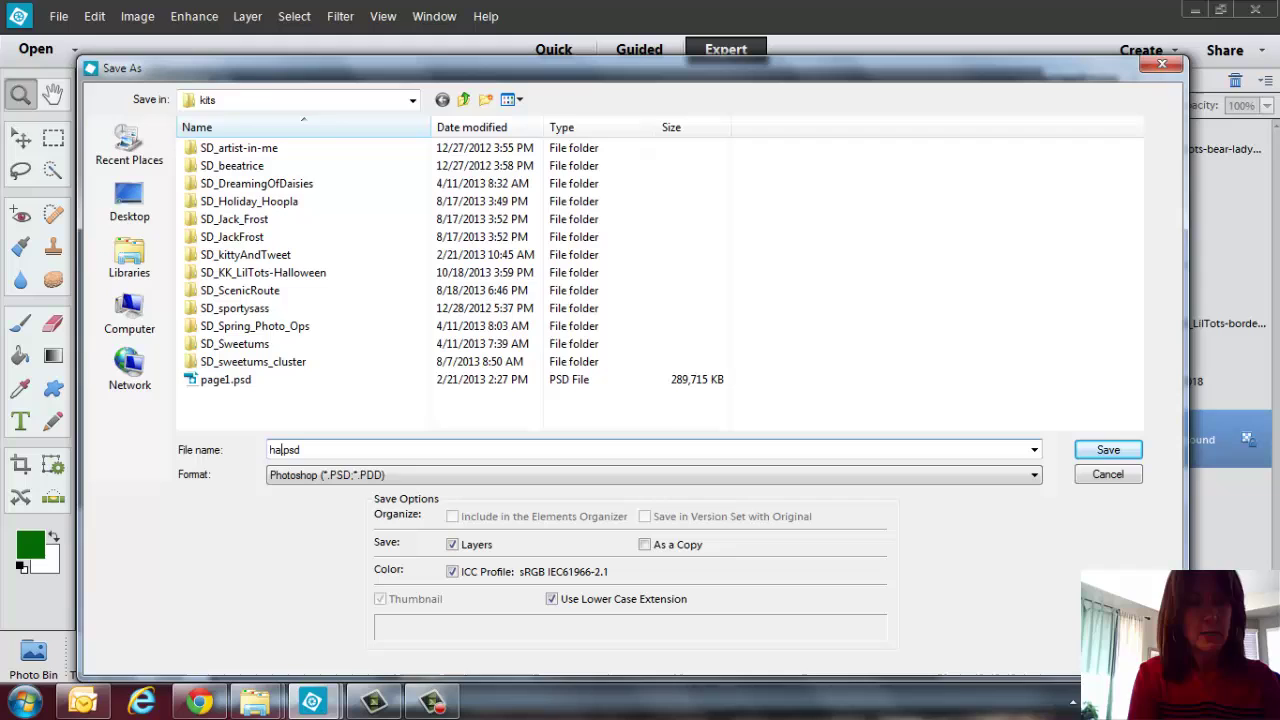
type("lloween")
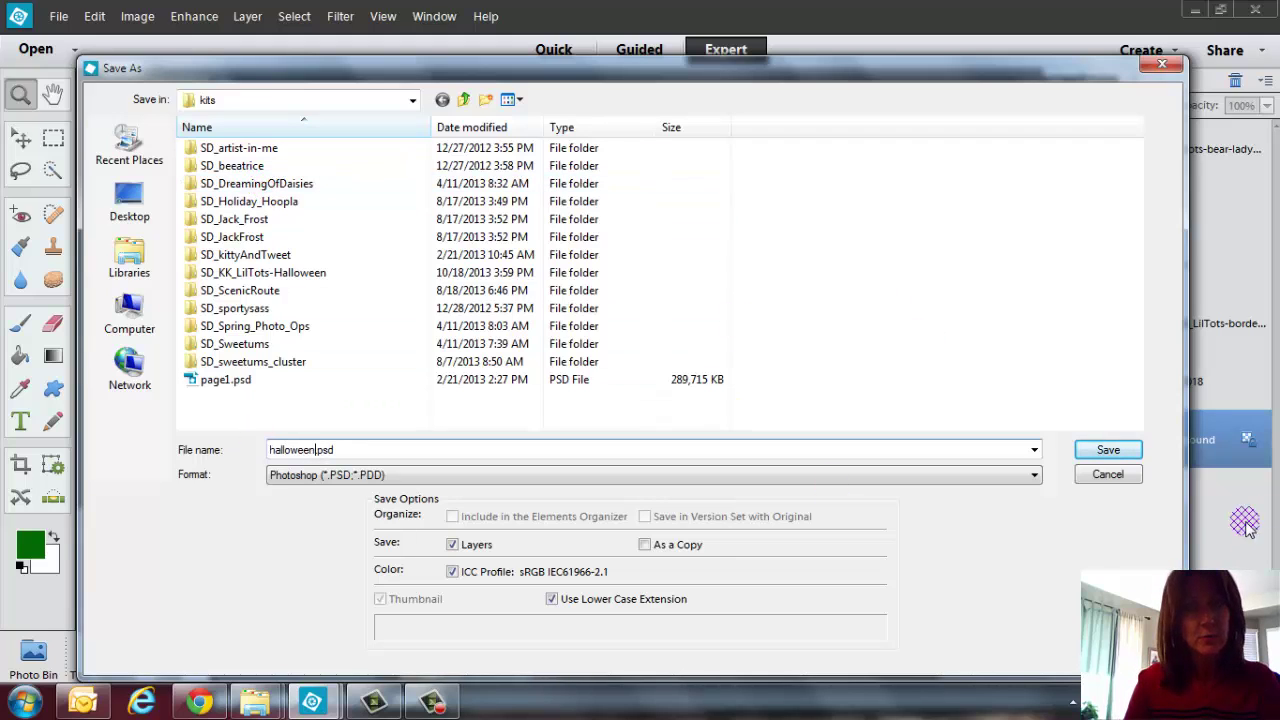
left_click(1110, 452)
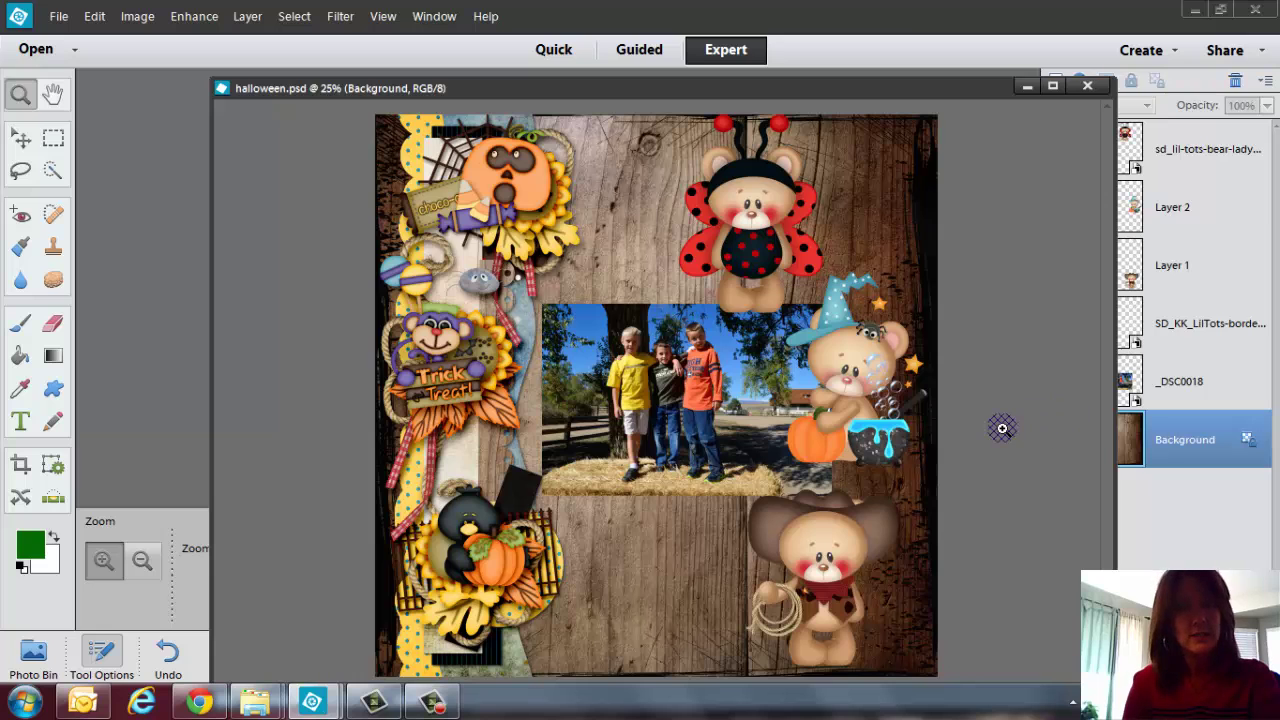
Bring up the NAODS Facebook page in Chrome, then switch to the NAODS website tab
left_click(200, 702)
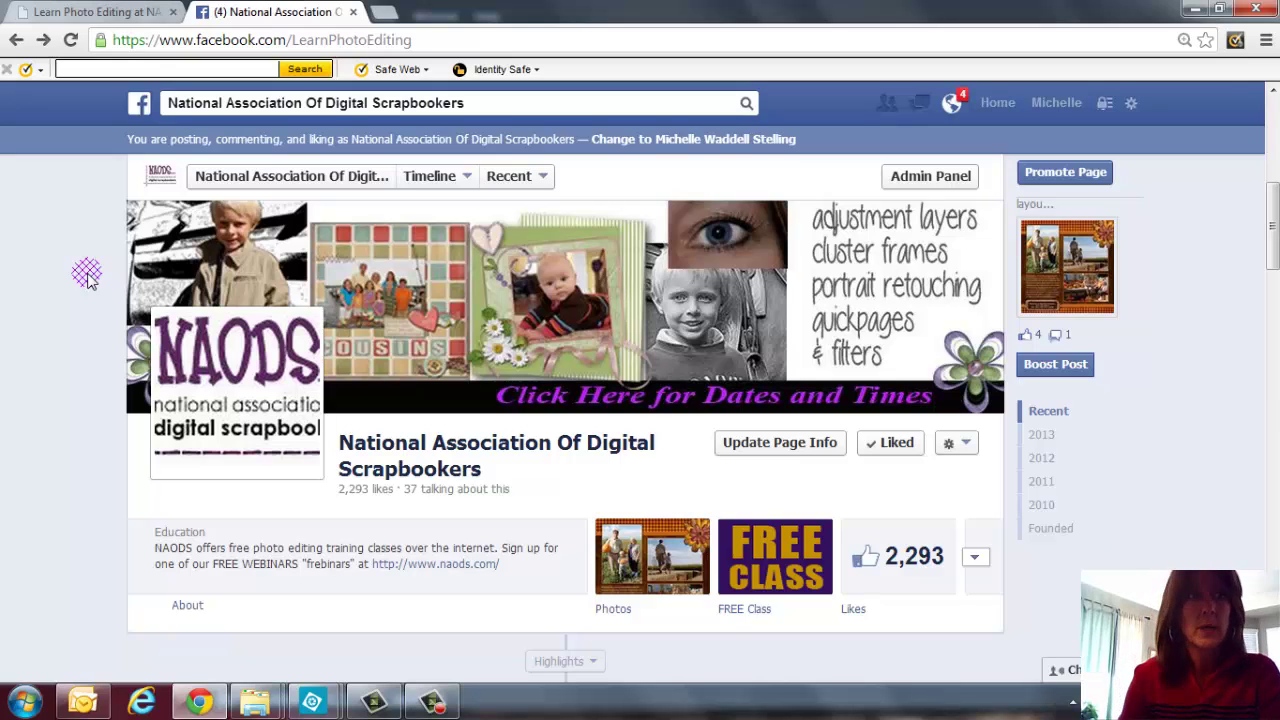
left_click(100, 12)
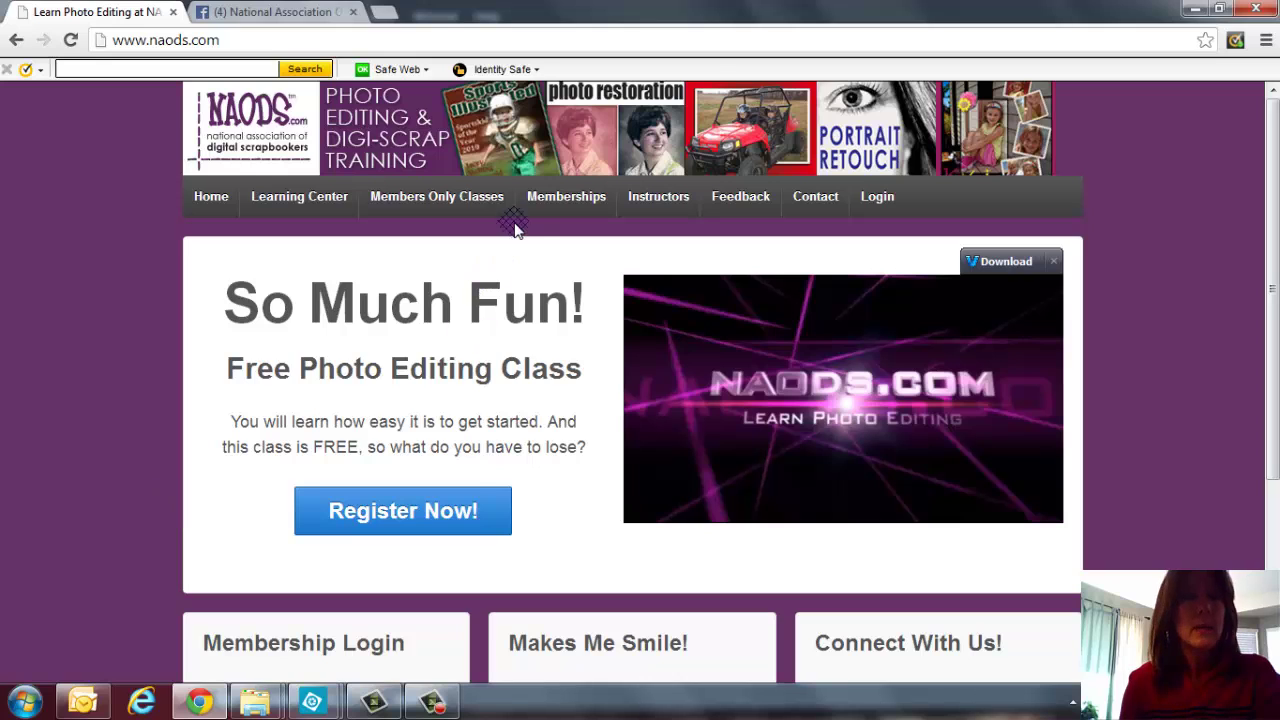
Open the NAODS Memberships page listing the version 11 classes included
left_click(545, 204)
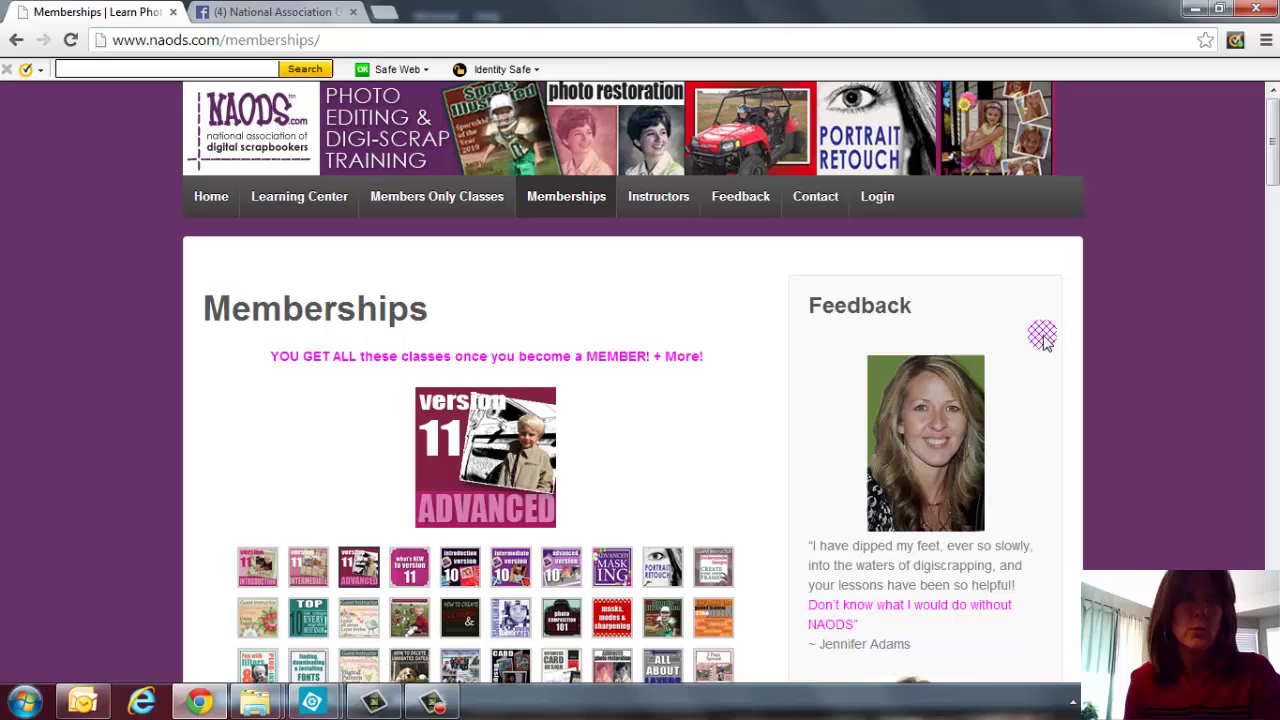
left_click(335, 40)
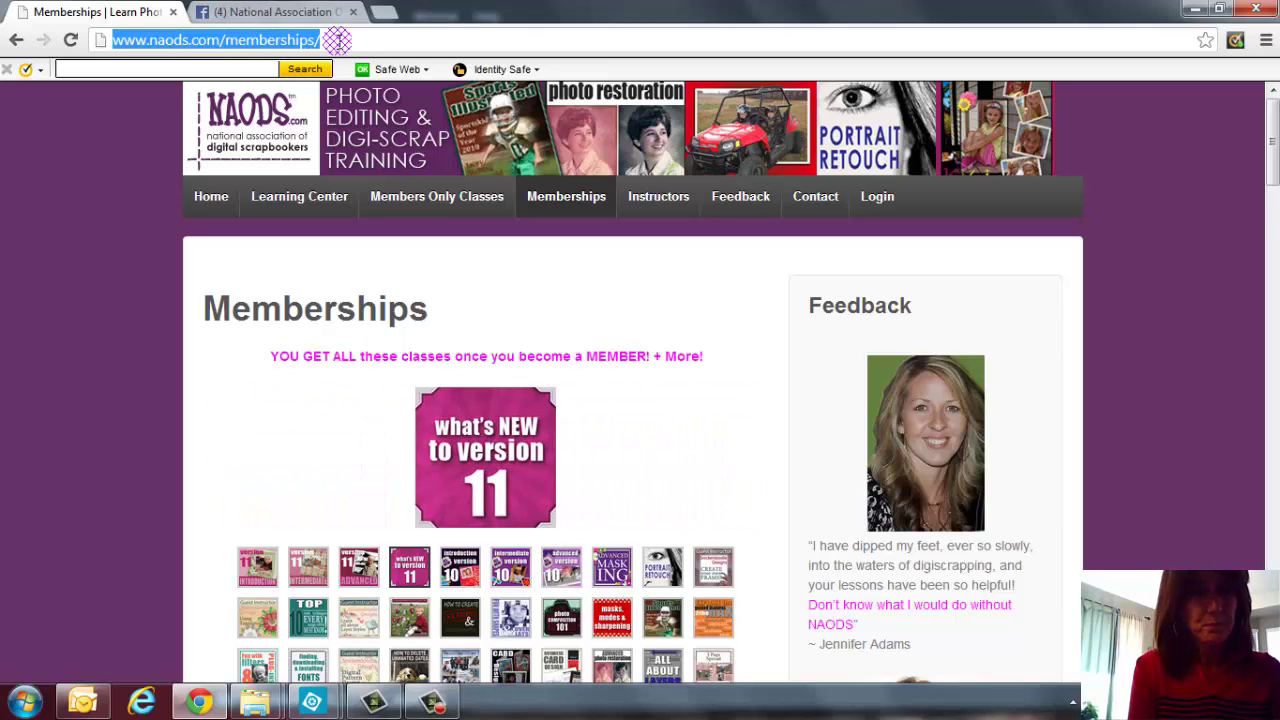
Go to snickerdoodledesignsbykaren.com and open its Store
type("s")
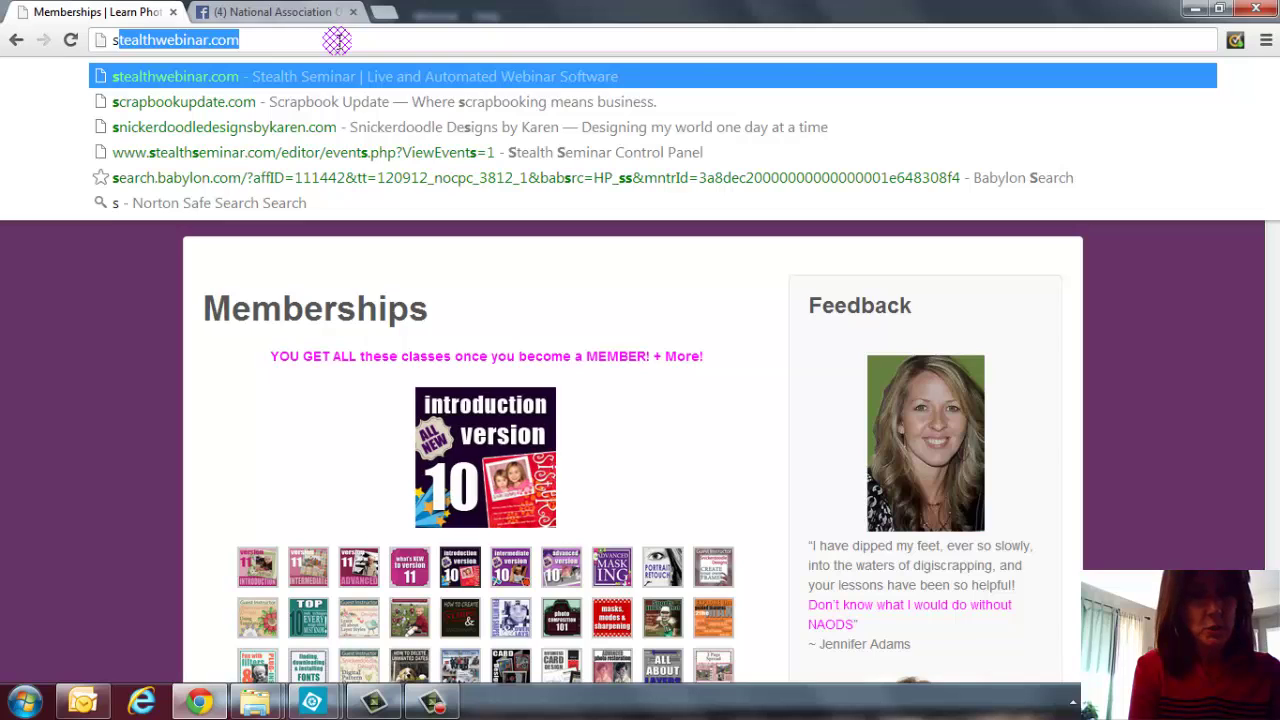
type("nickerdoodledesignsbykaren")
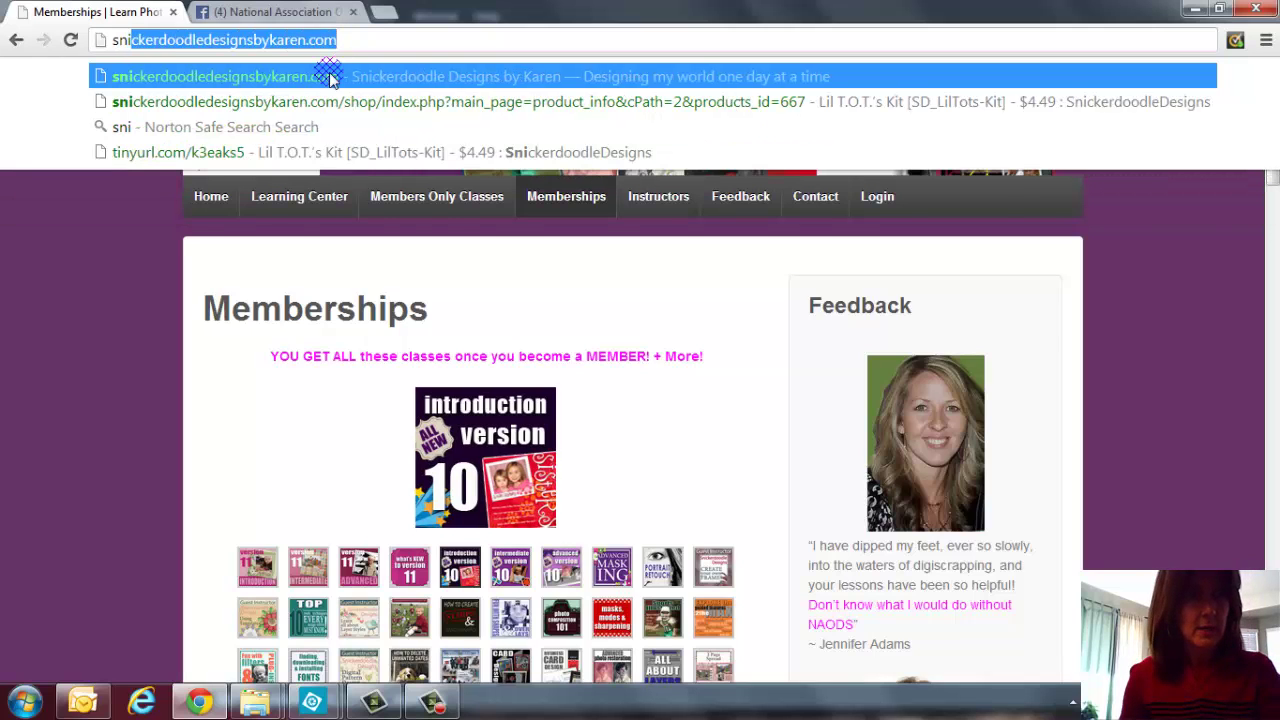
left_click(324, 76)
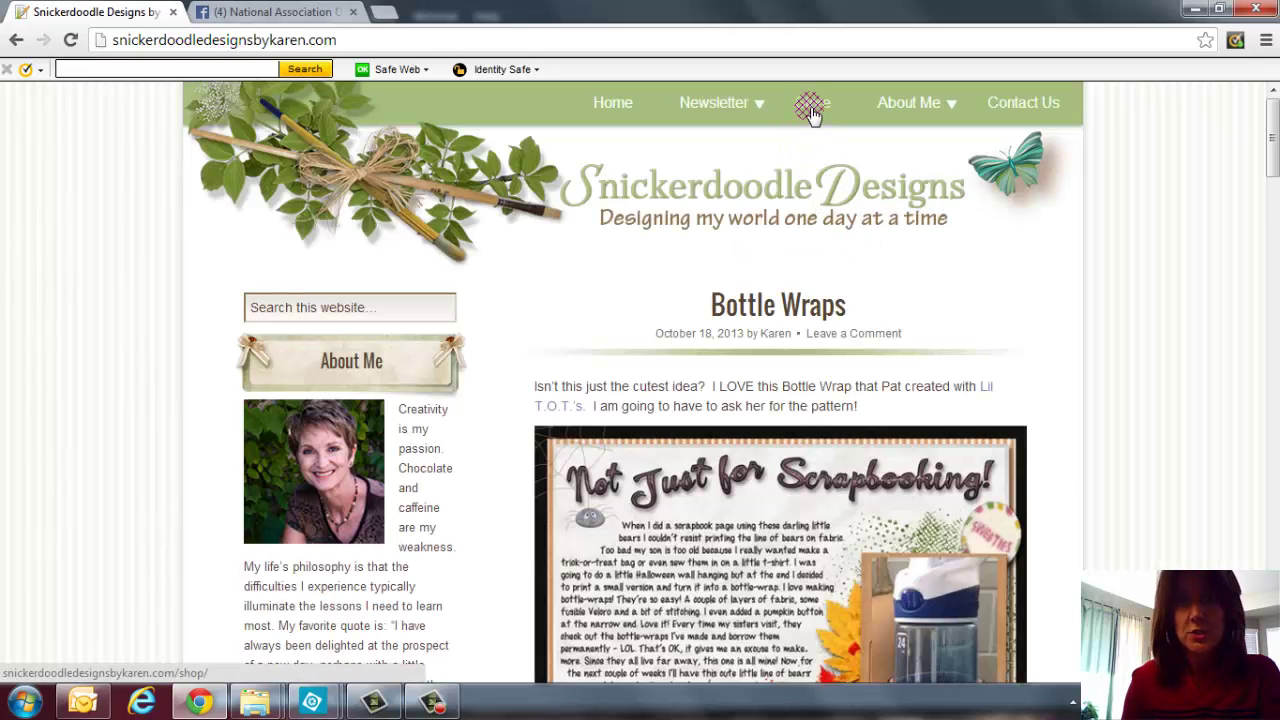
left_click(810, 103)
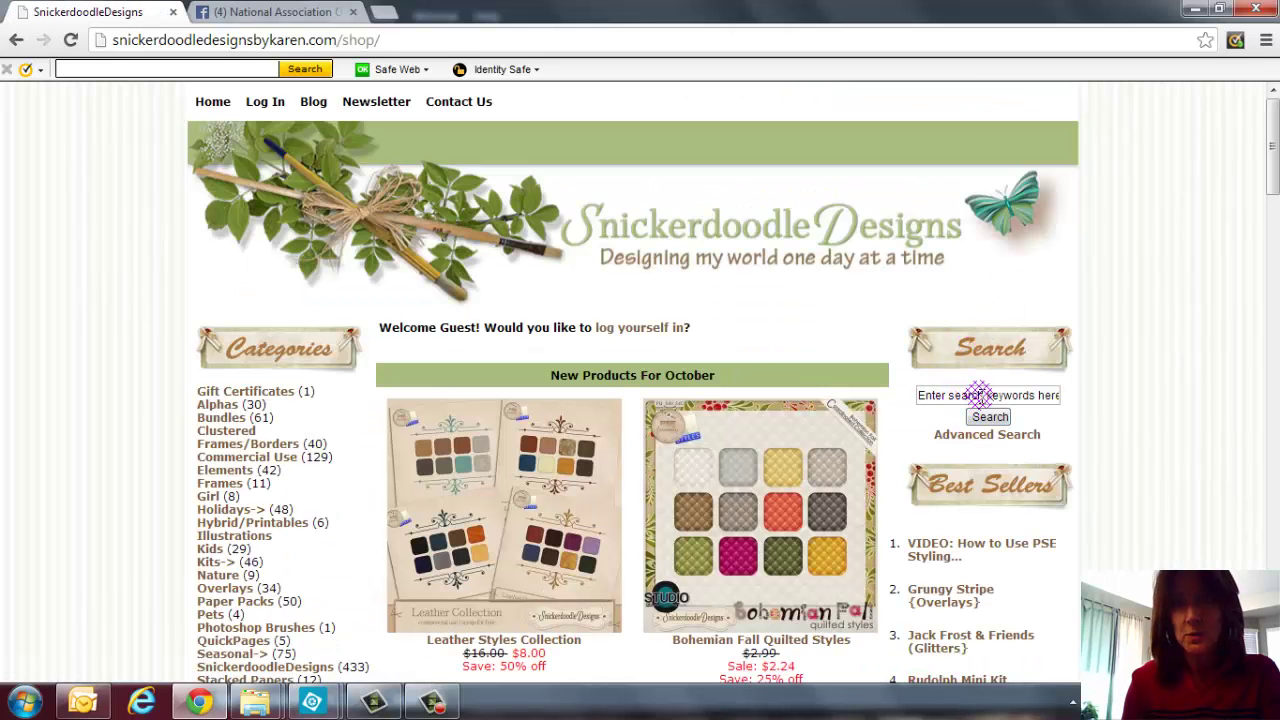
Search the store for halloween and scroll to the Lil T.O.T.'s Kit
left_click(980, 394)
left_click(982, 391)
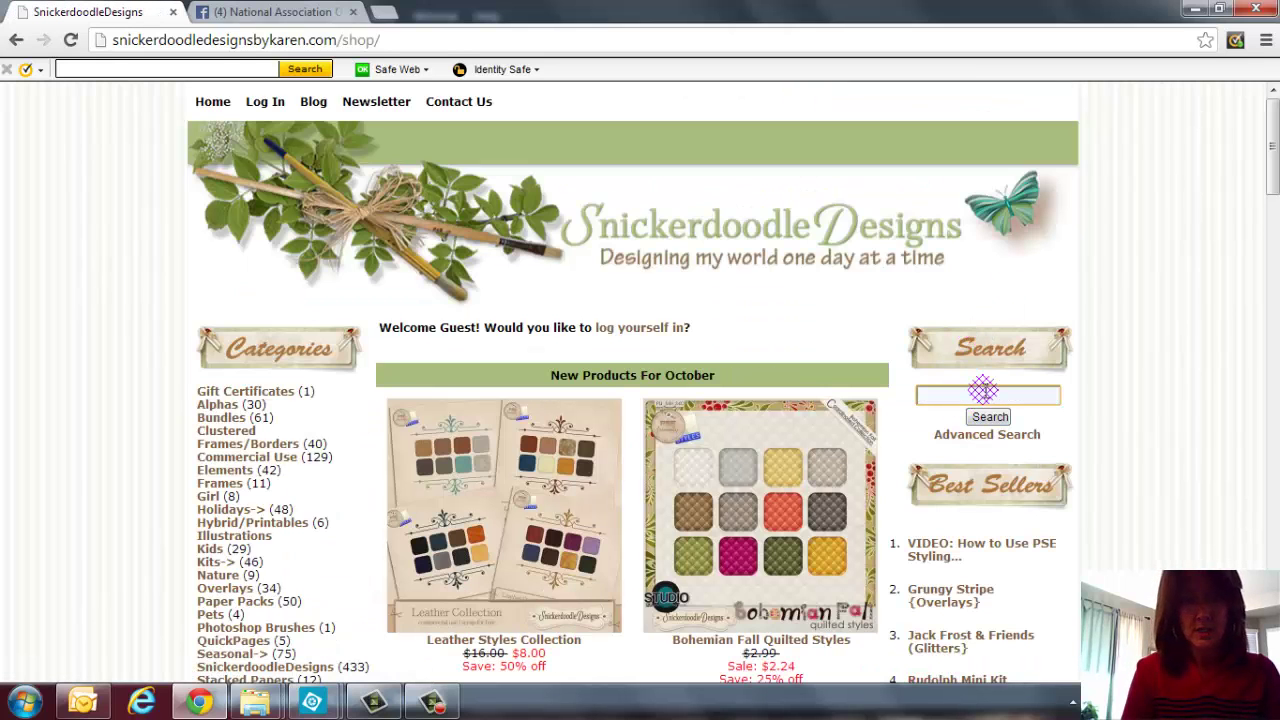
type("h")
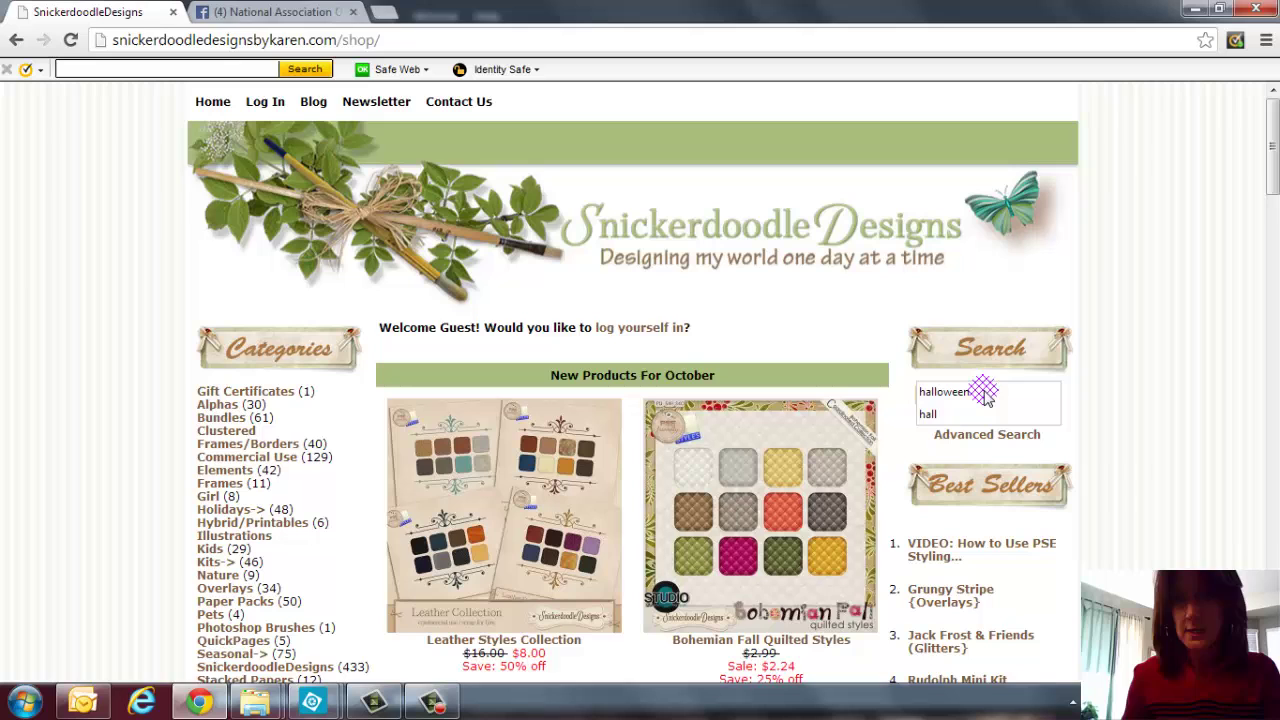
left_click(982, 392)
left_click(990, 416)
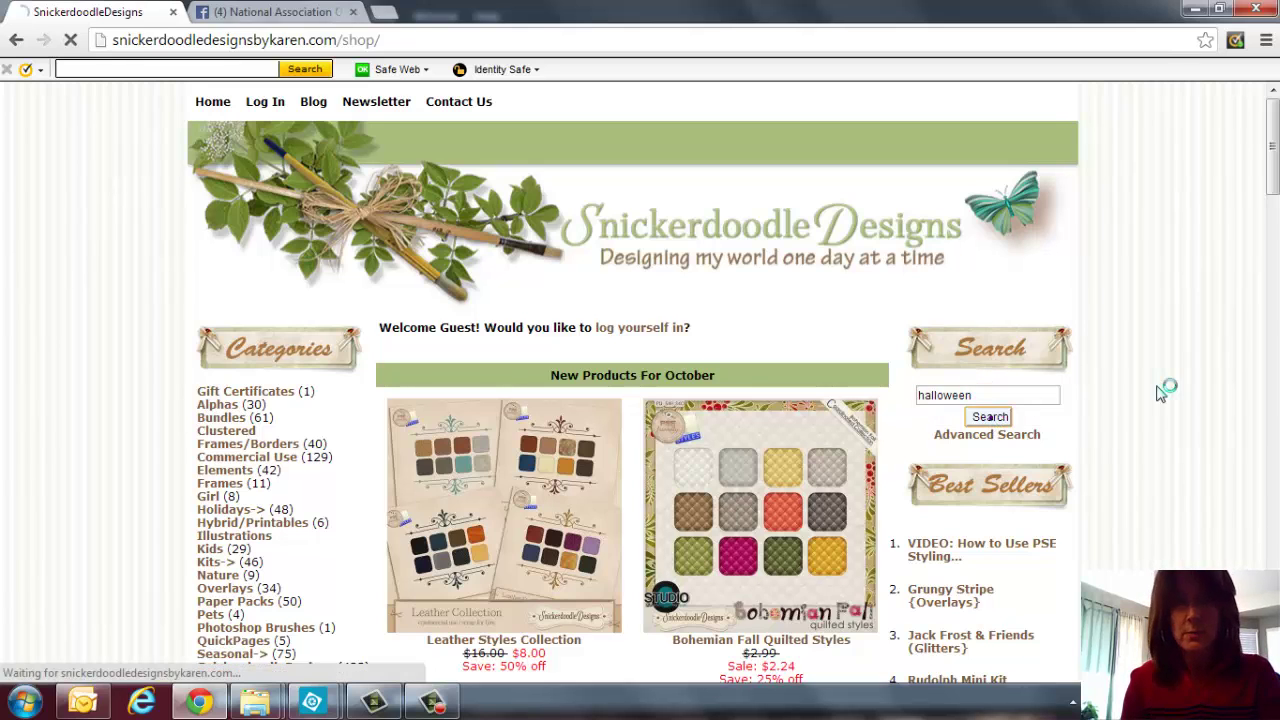
left_click(1102, 367)
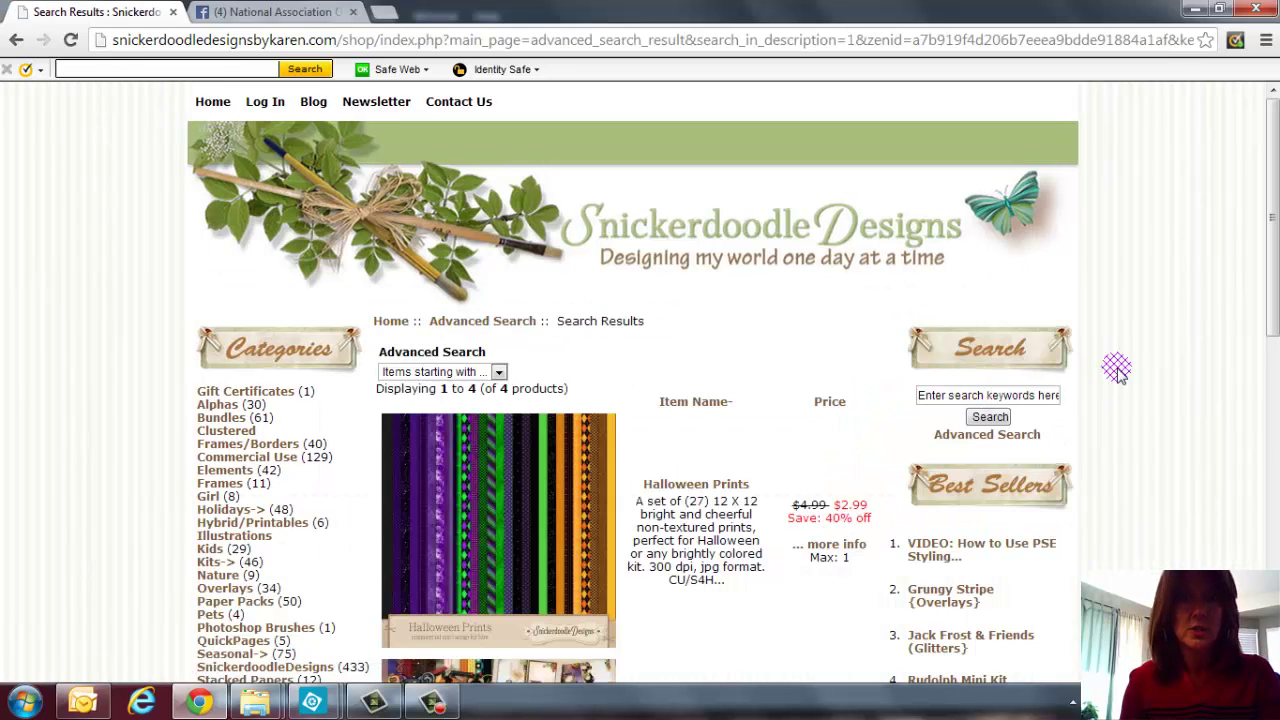
scroll(1116, 368, "down", 5)
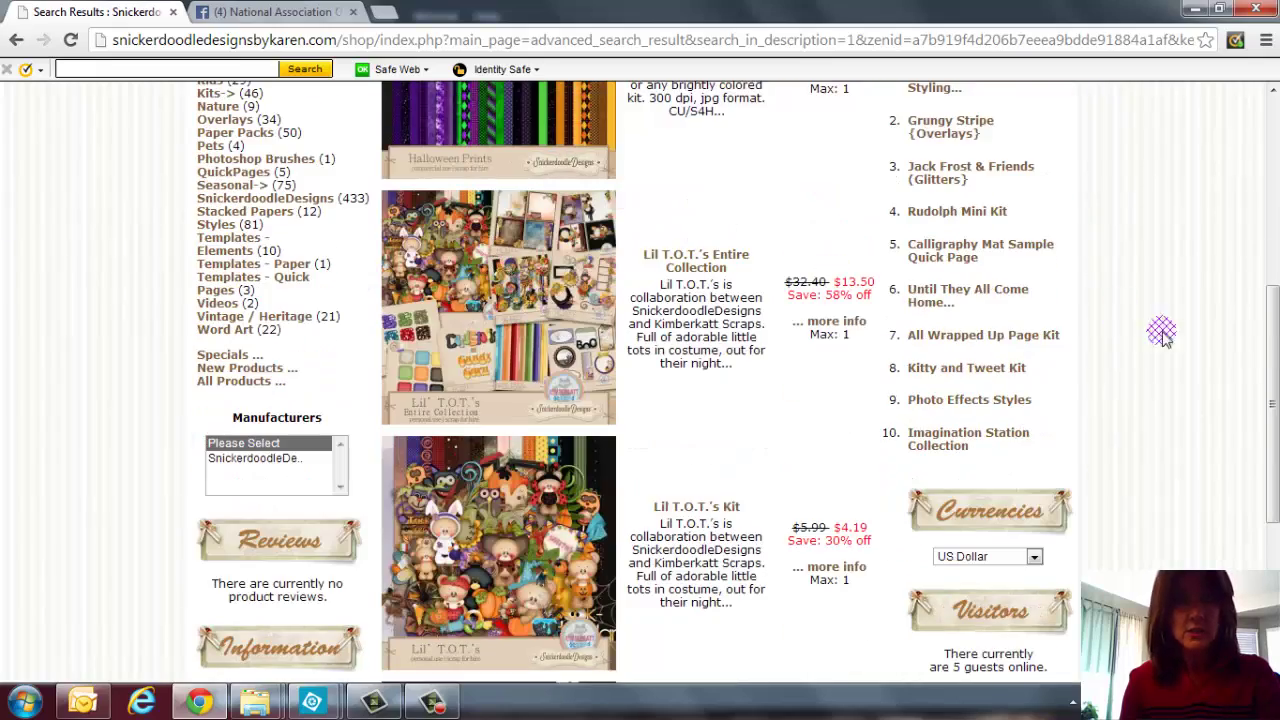
scroll(840, 325, "down", 3)
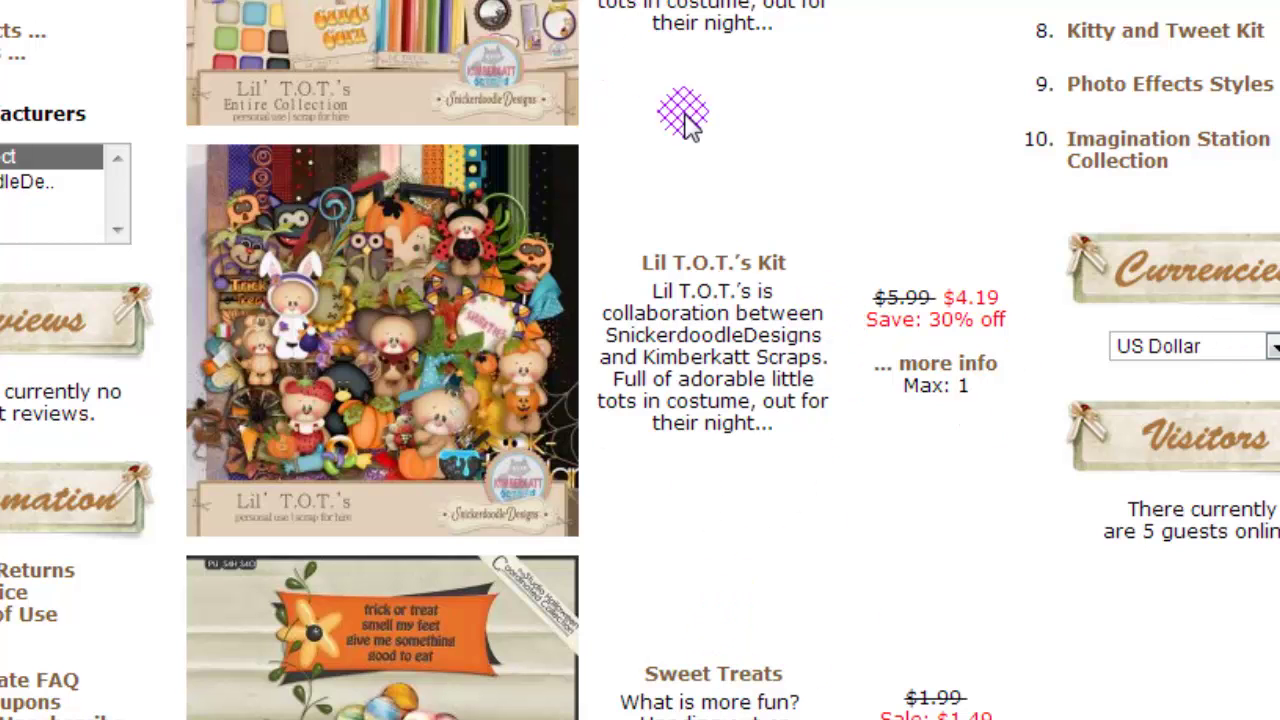
scroll(737, 309, "up", 2)
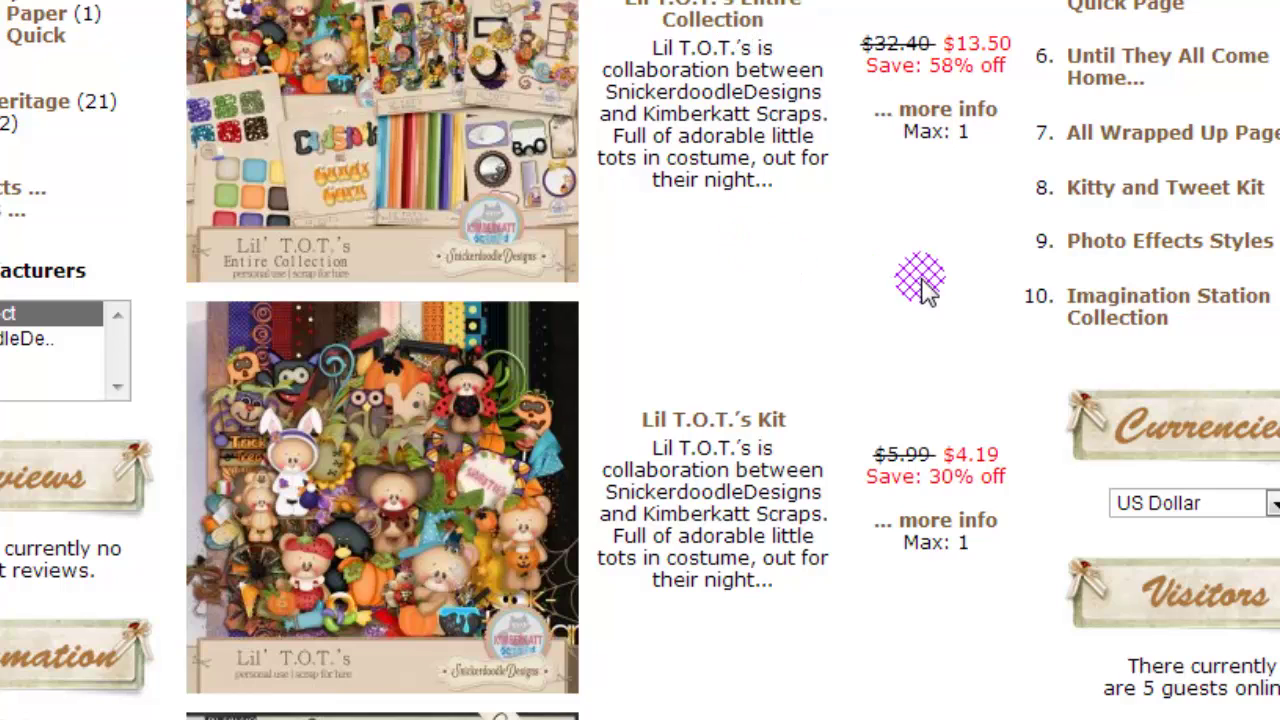
left_click(945, 109)
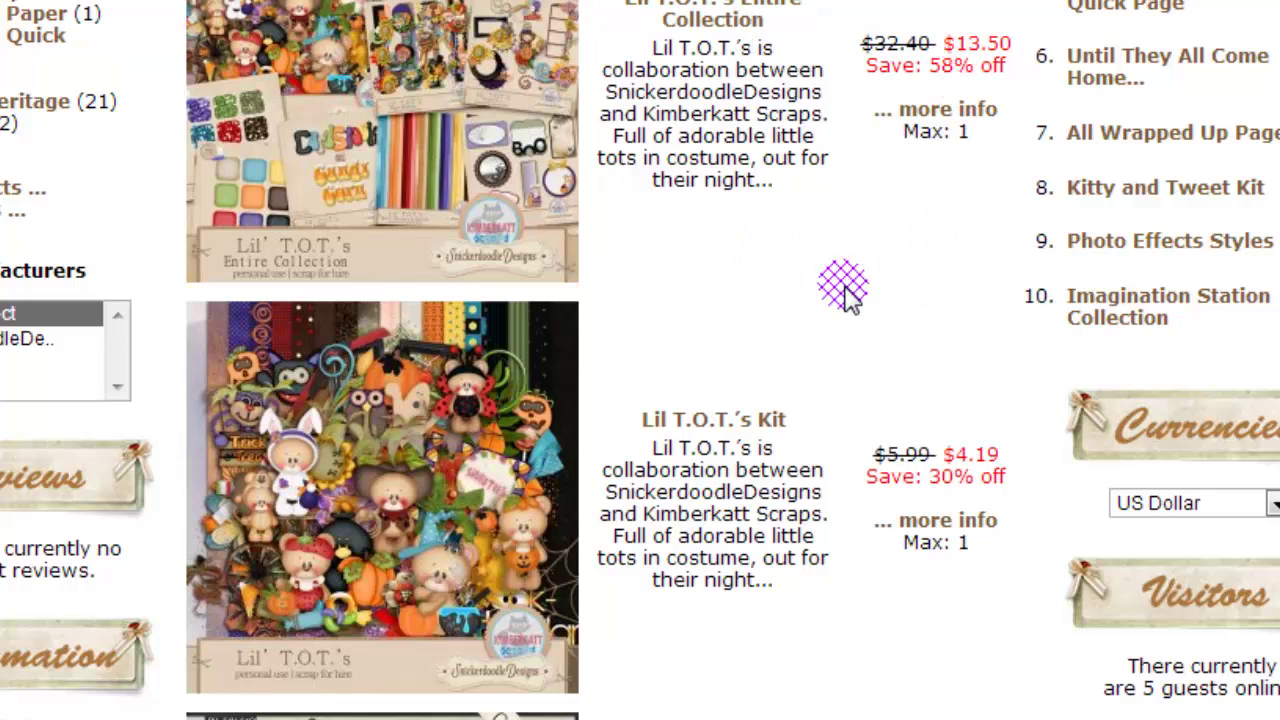